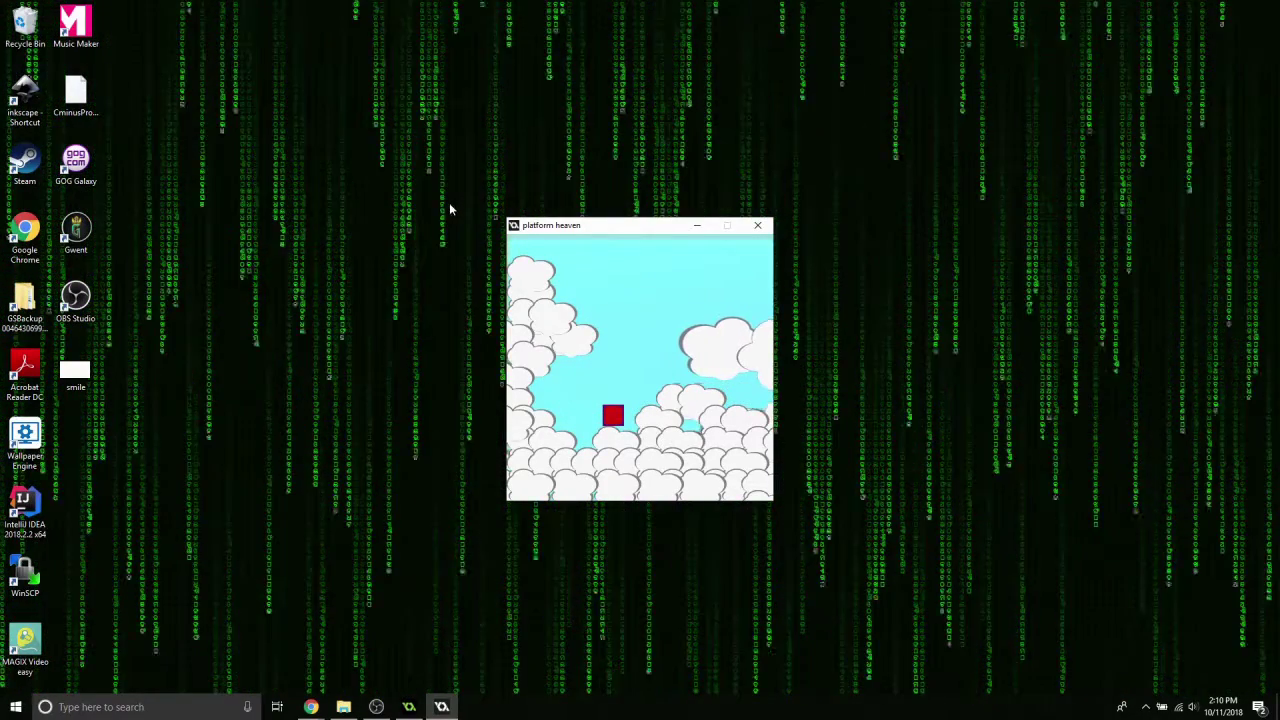
# Playtest the first level of platform heaven by jumping the red square across the clouds to the green finish block
pyautogui.press('Left')
pyautogui.press('Right')
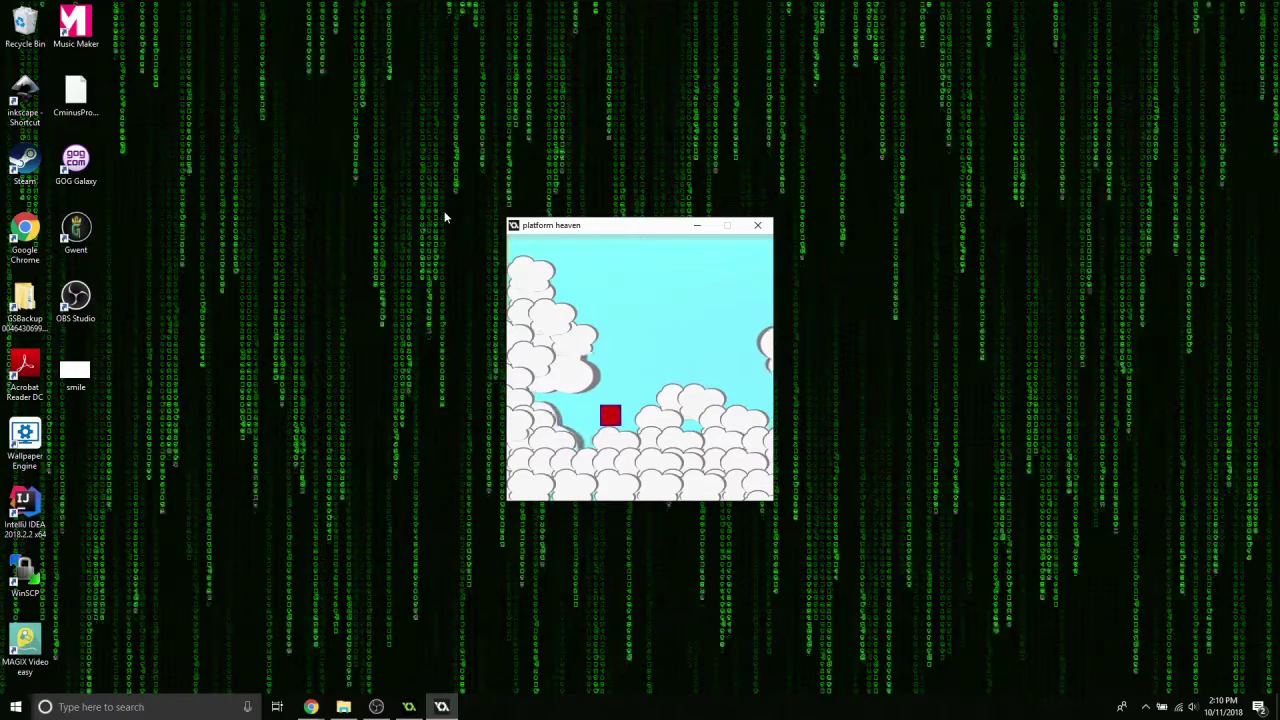
pyautogui.press('Up')
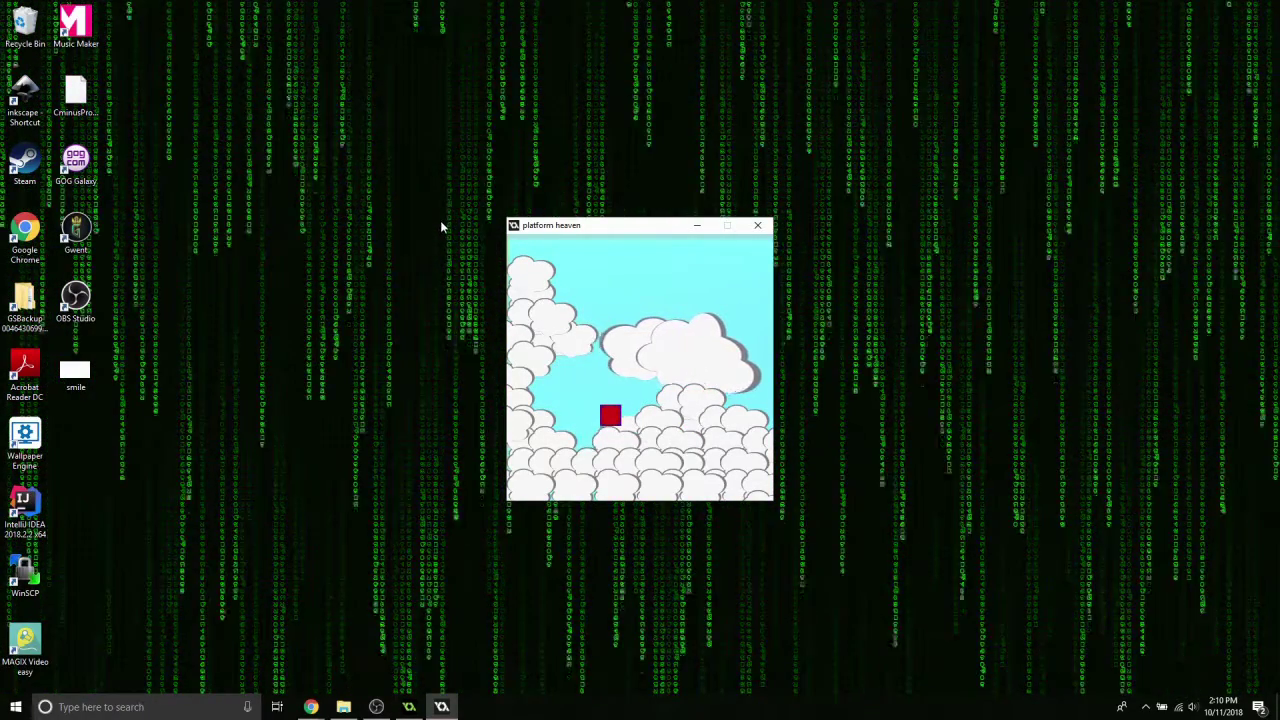
pyautogui.press('Right')
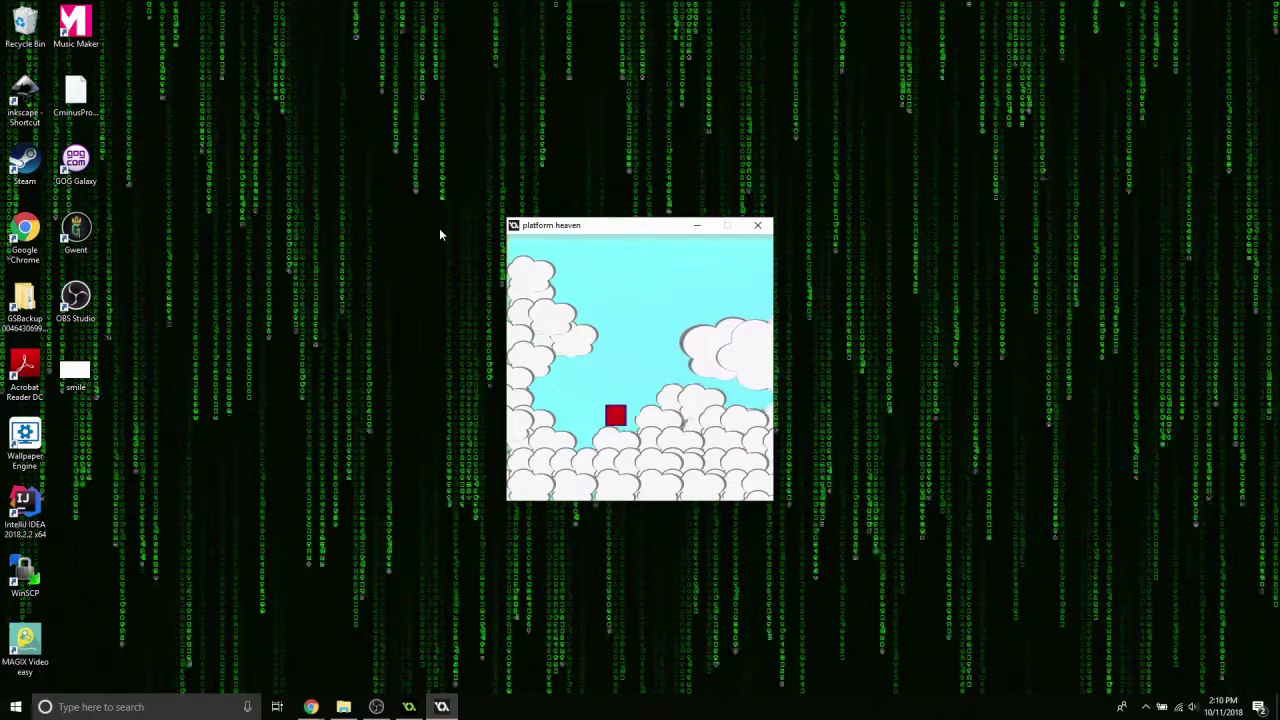
pyautogui.press('Up')
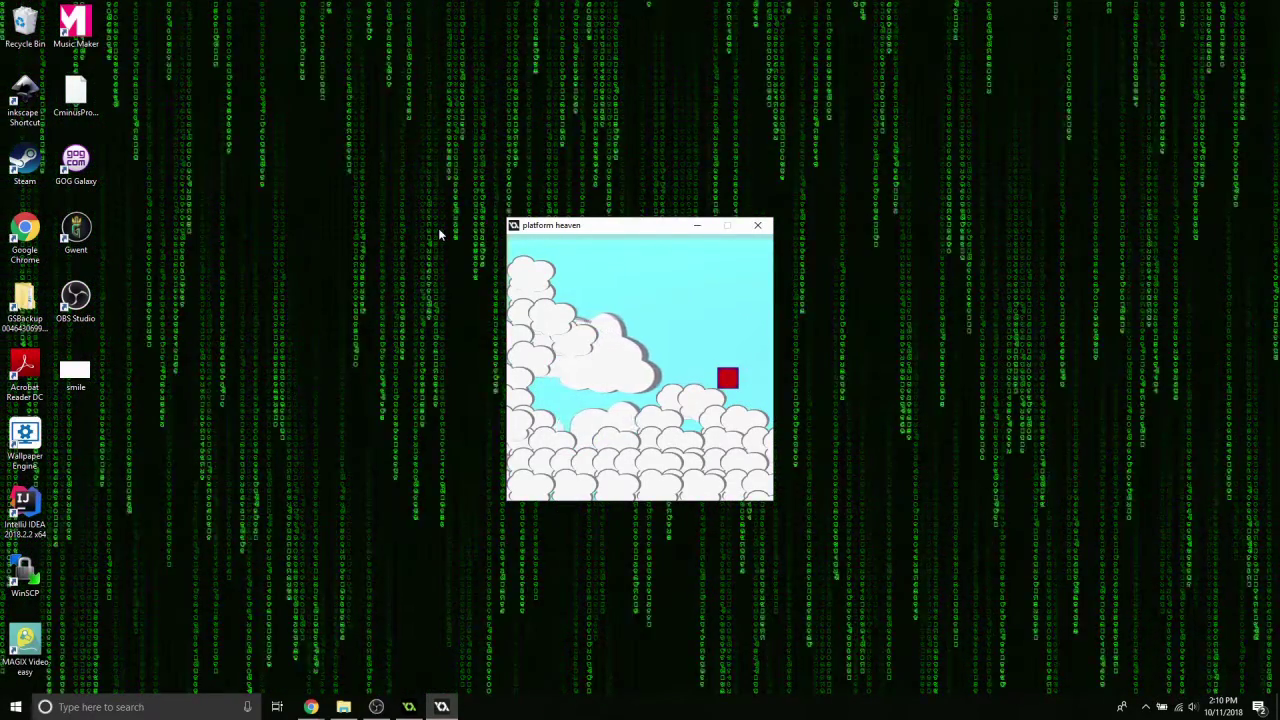
pyautogui.press('Up')
pyautogui.press('Left')
pyautogui.press('Right')
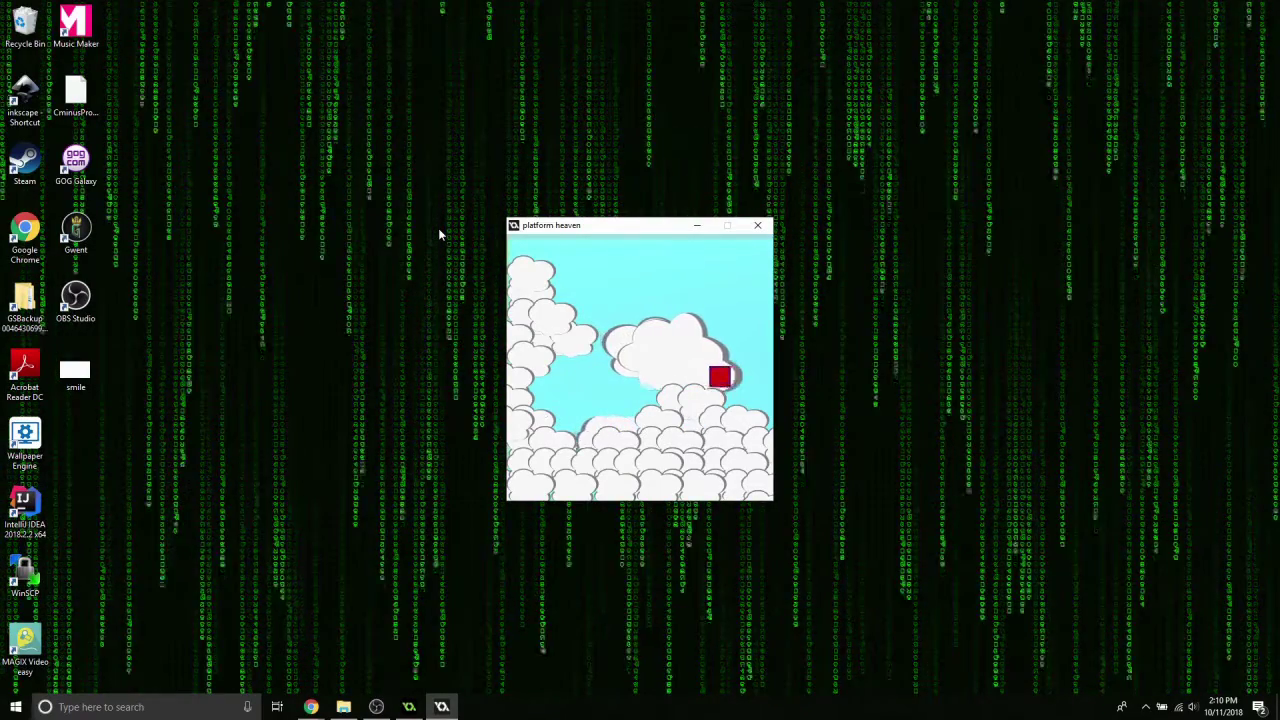
pyautogui.press('Up')
pyautogui.press('Left')
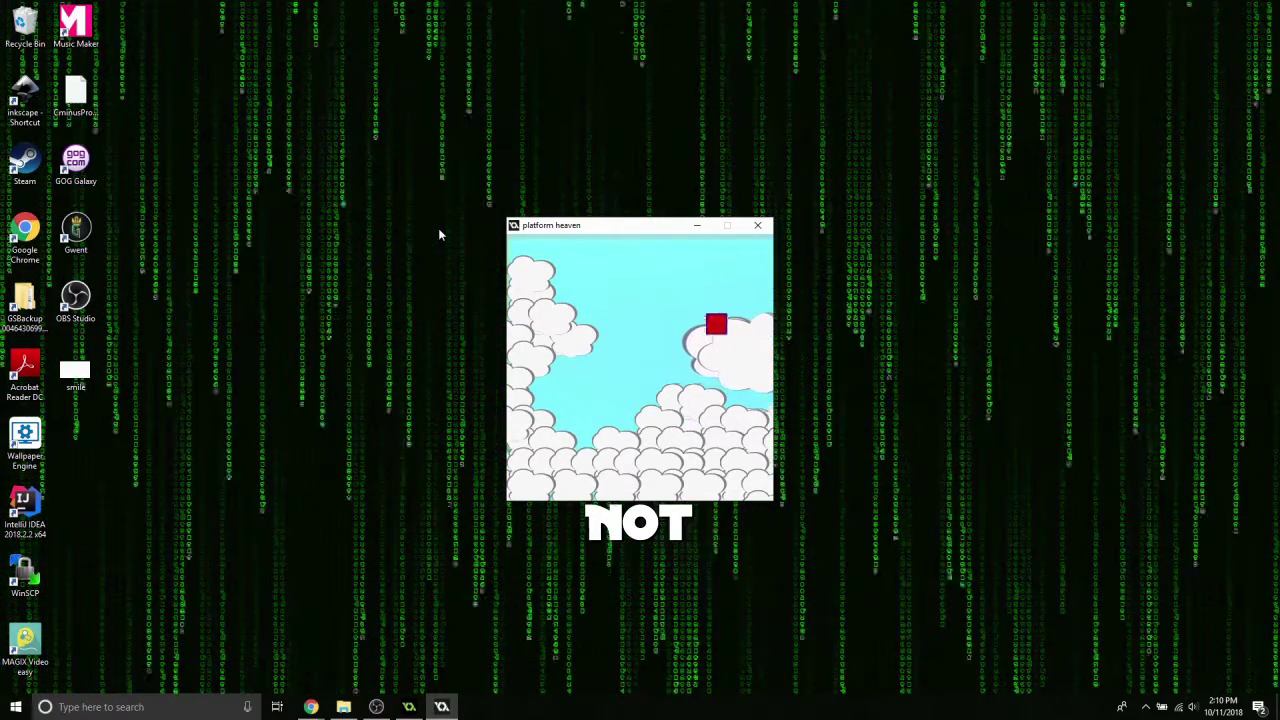
pyautogui.press('Right')
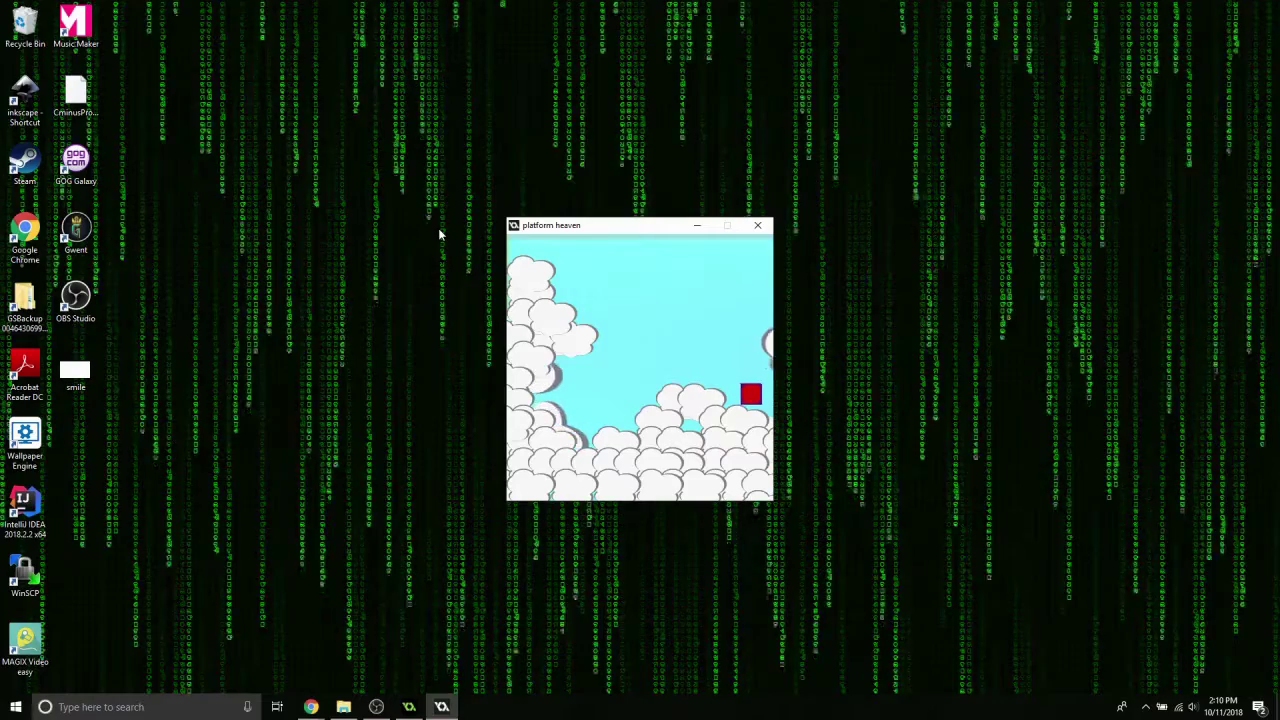
pyautogui.press('Left')
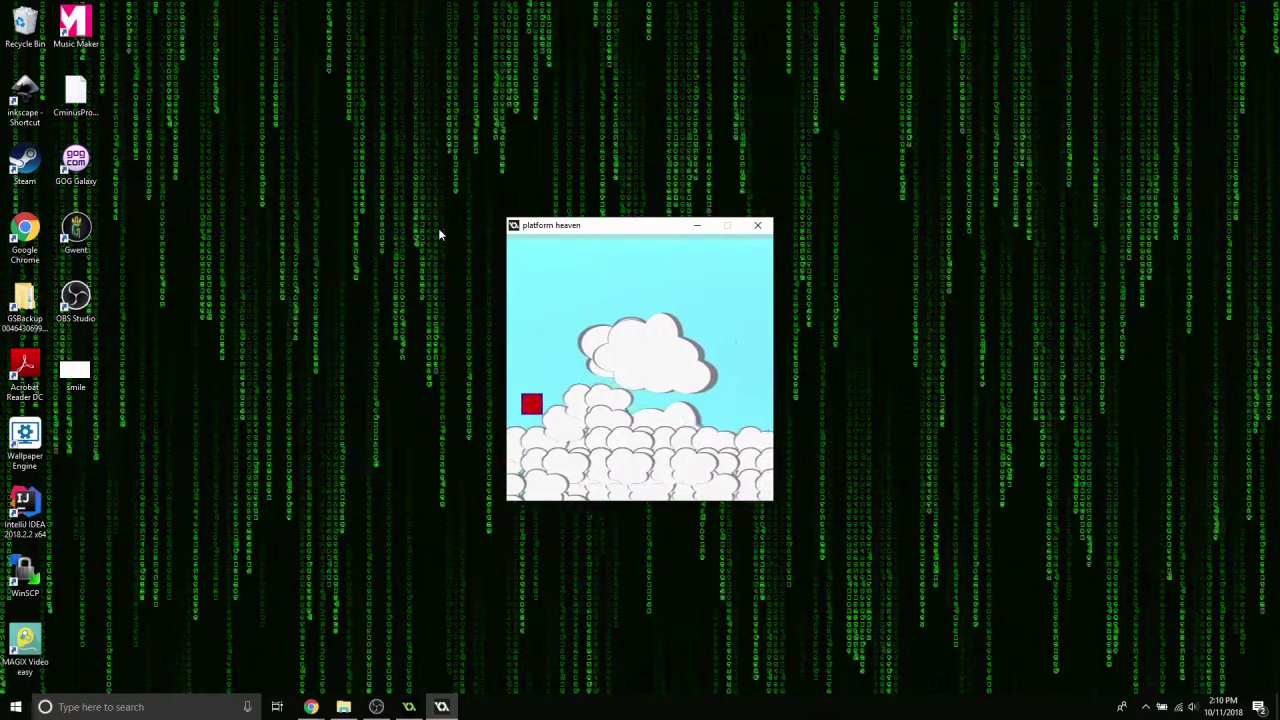
pyautogui.press('Up')
pyautogui.press('Right')
pyautogui.press('Up')
pyautogui.press('Right')
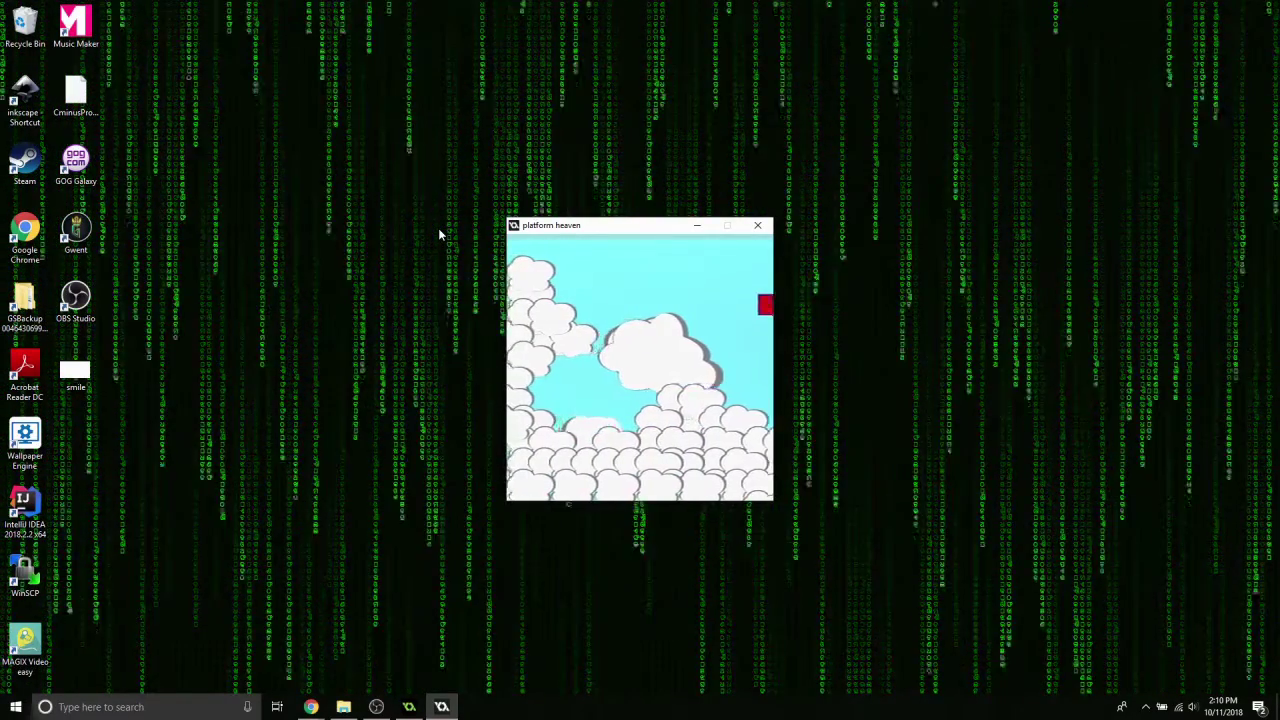
pyautogui.press('Left')
pyautogui.press('Up')
pyautogui.press('Right')
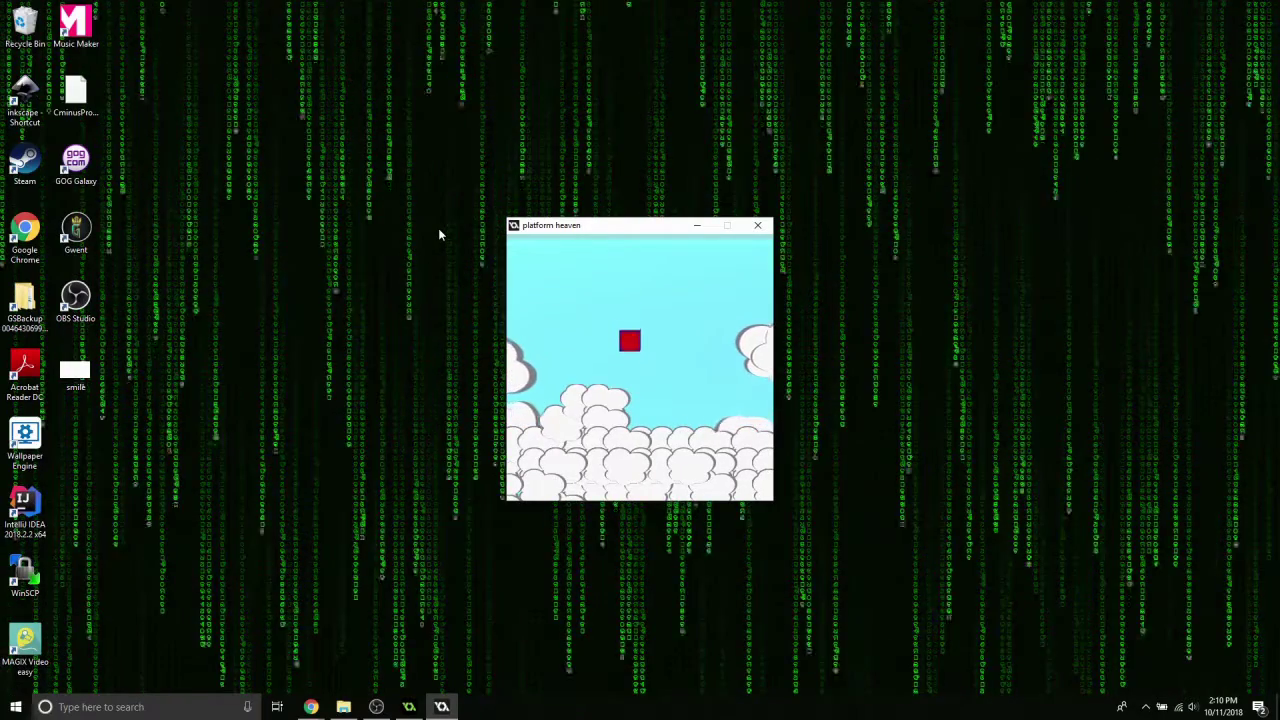
pyautogui.press('Up')
pyautogui.press('Right')
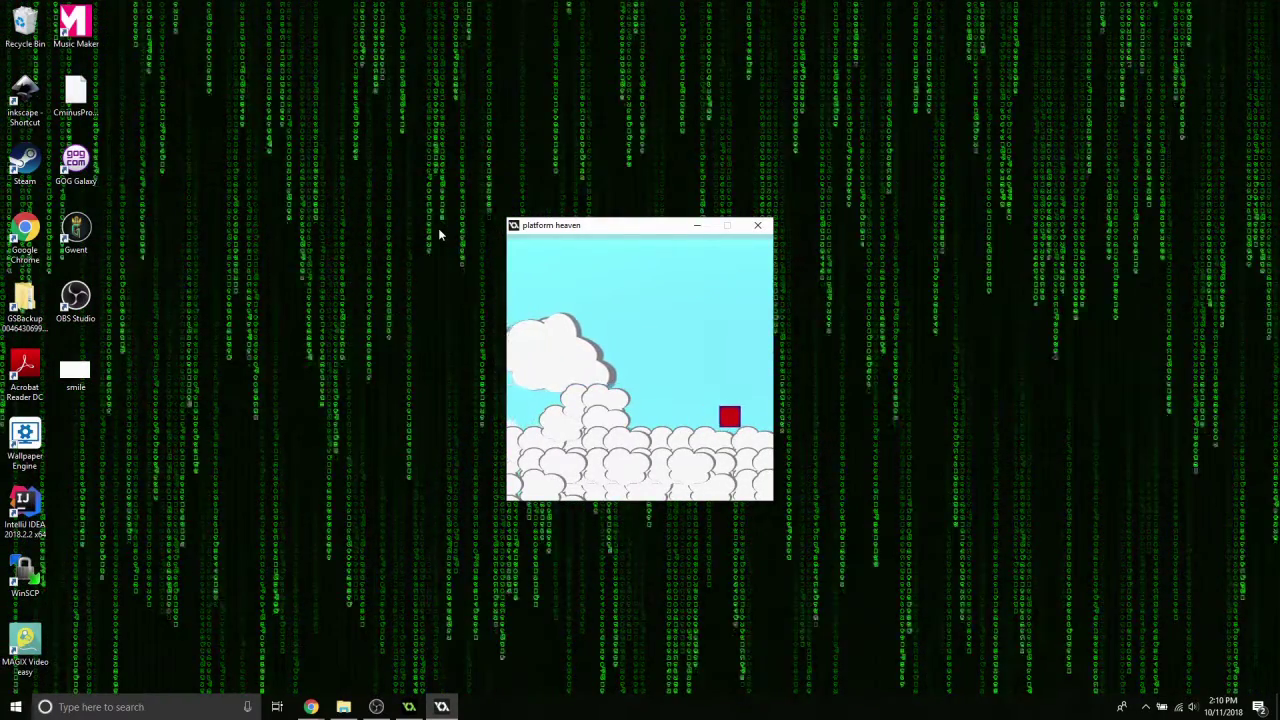
pyautogui.press('Up')
pyautogui.press('Right')
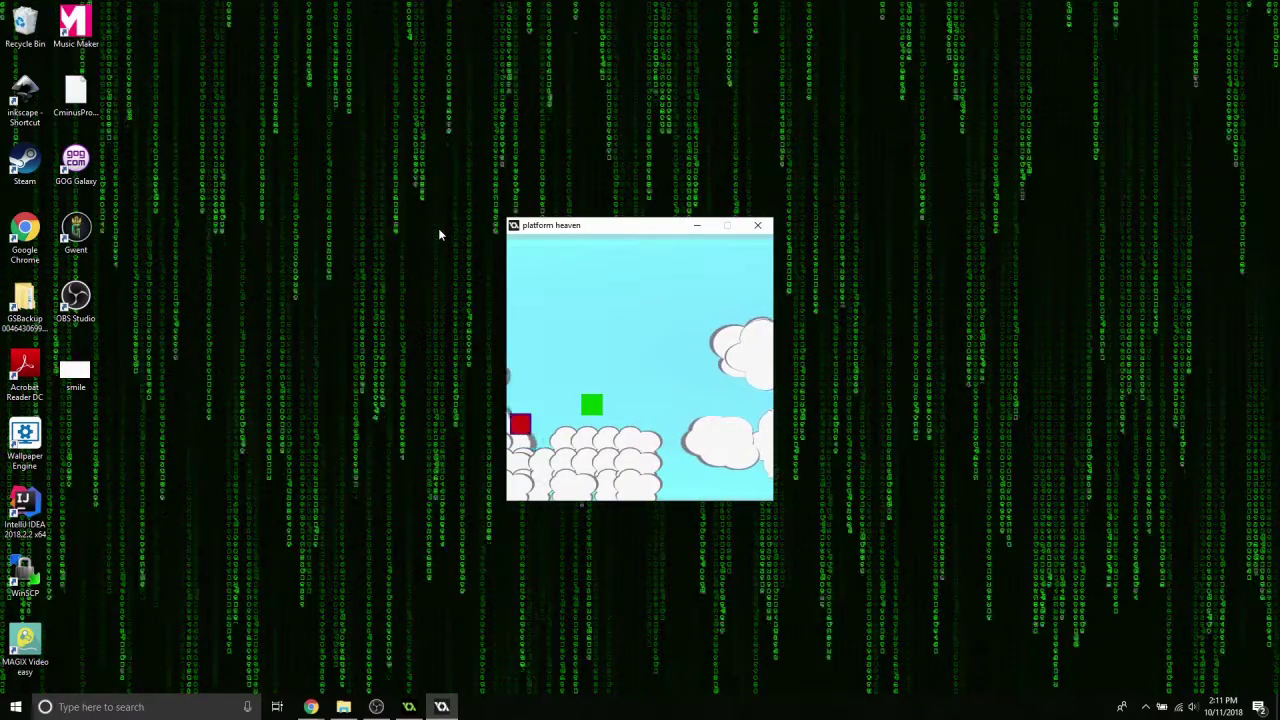
pyautogui.press('Up')
pyautogui.press('Right')
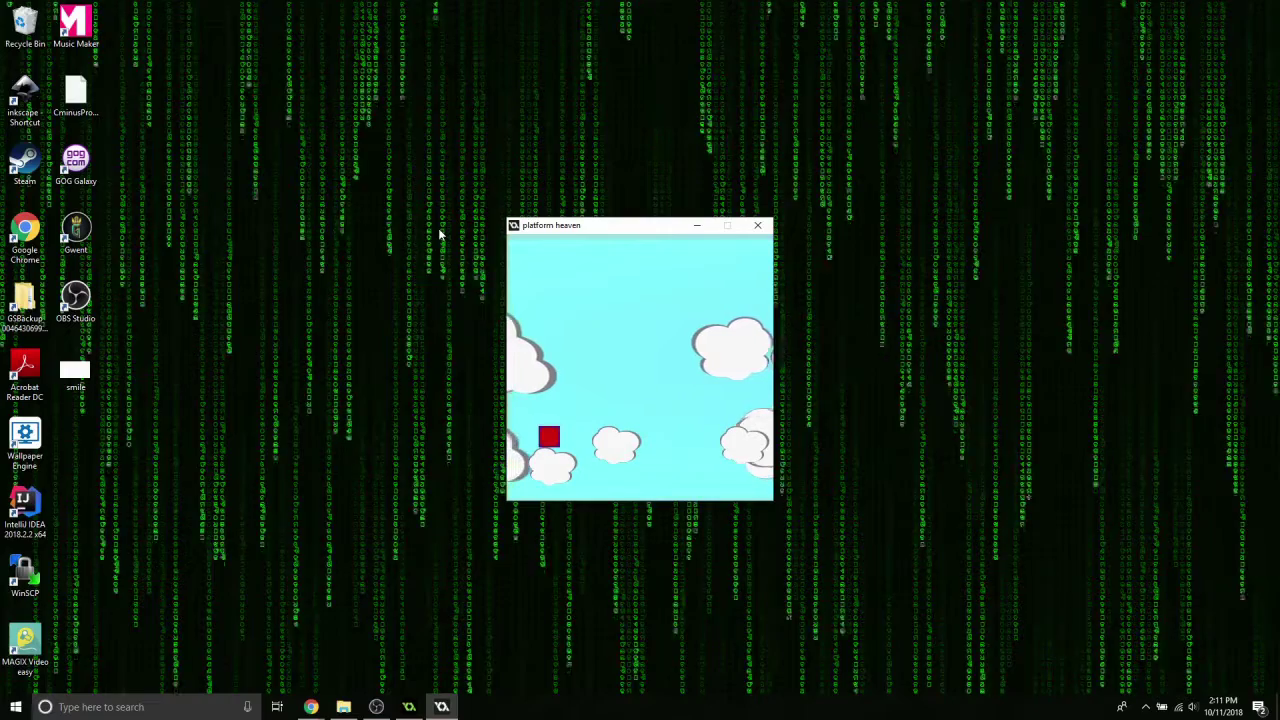
# Playtest the second level by hopping the red square over the small floating clouds to its green finish block
pyautogui.press('Right')
pyautogui.press('Up')
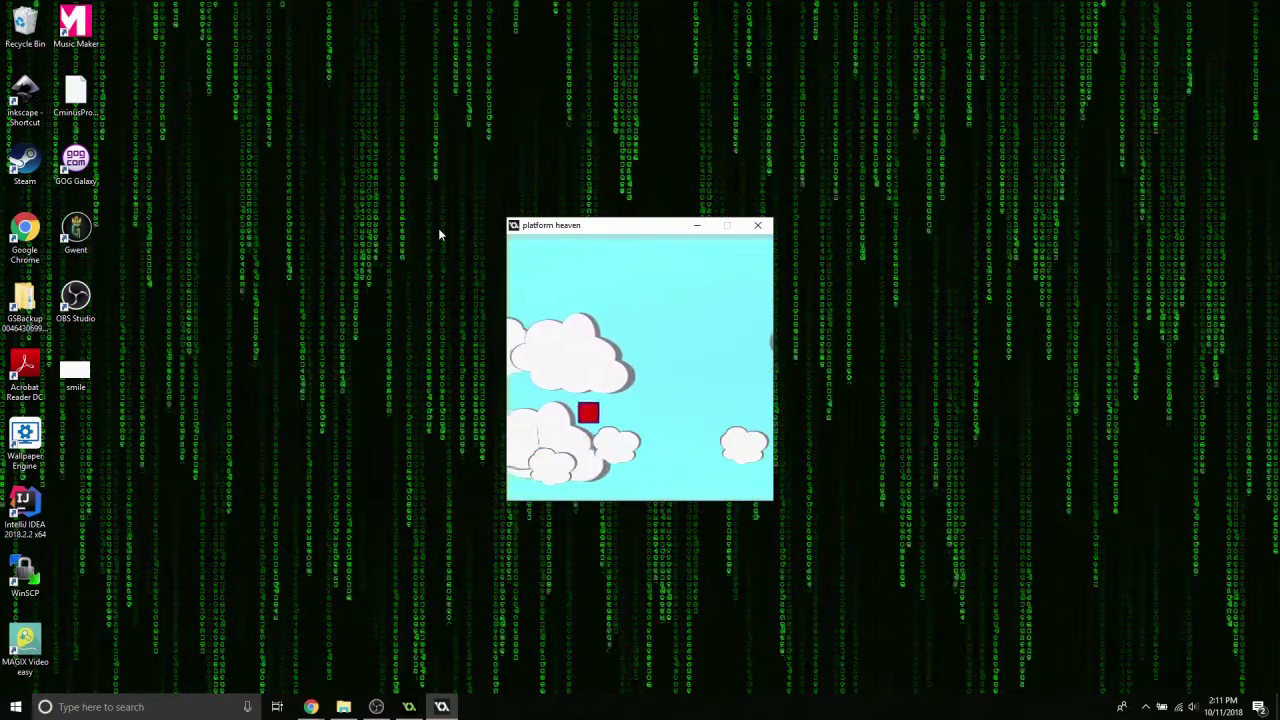
pyautogui.press('Right')
pyautogui.press('Left')
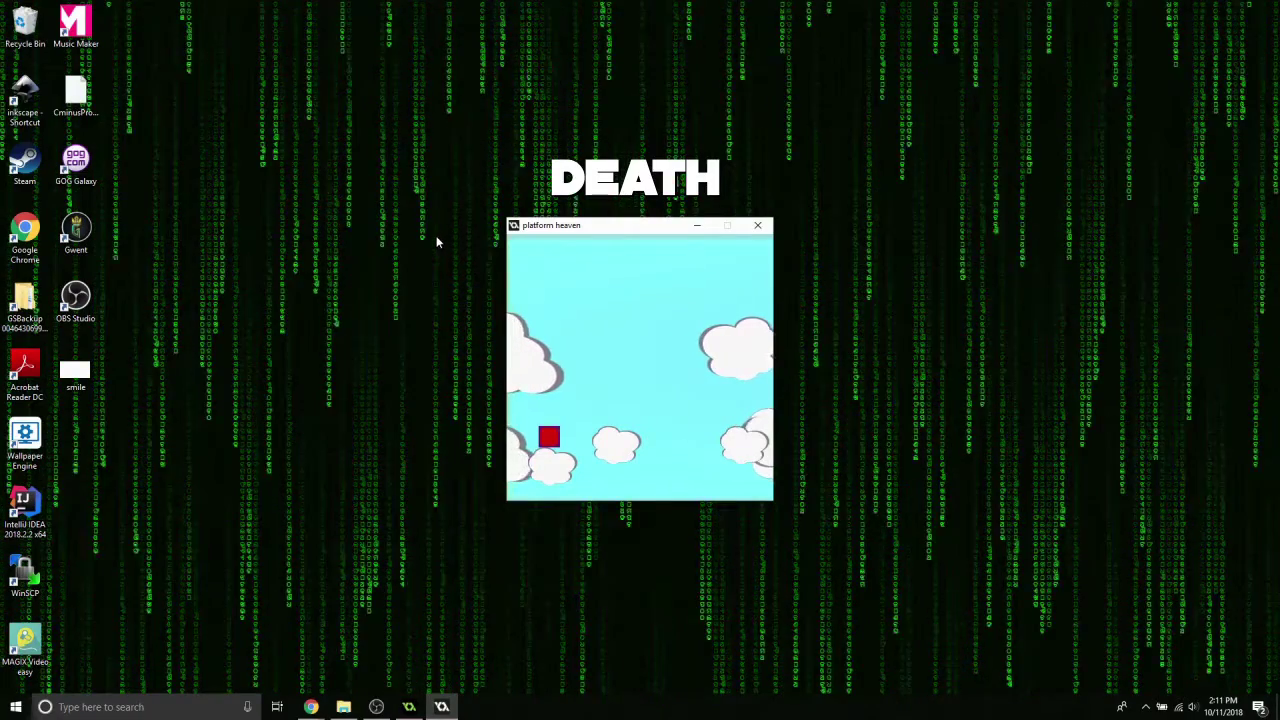
pyautogui.press('Up')
pyautogui.press('Right')
pyautogui.press('Left')
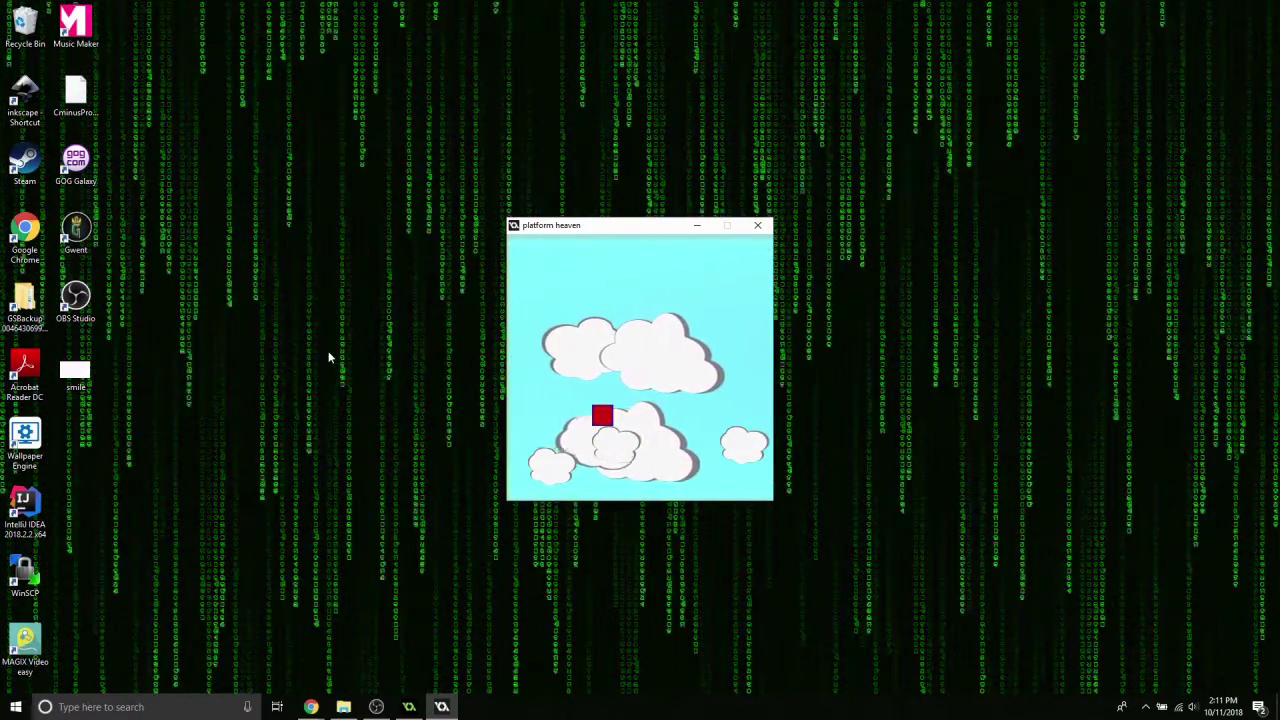
pyautogui.press('Up')
pyautogui.press('Right')
pyautogui.press('Up')
pyautogui.press('Right')
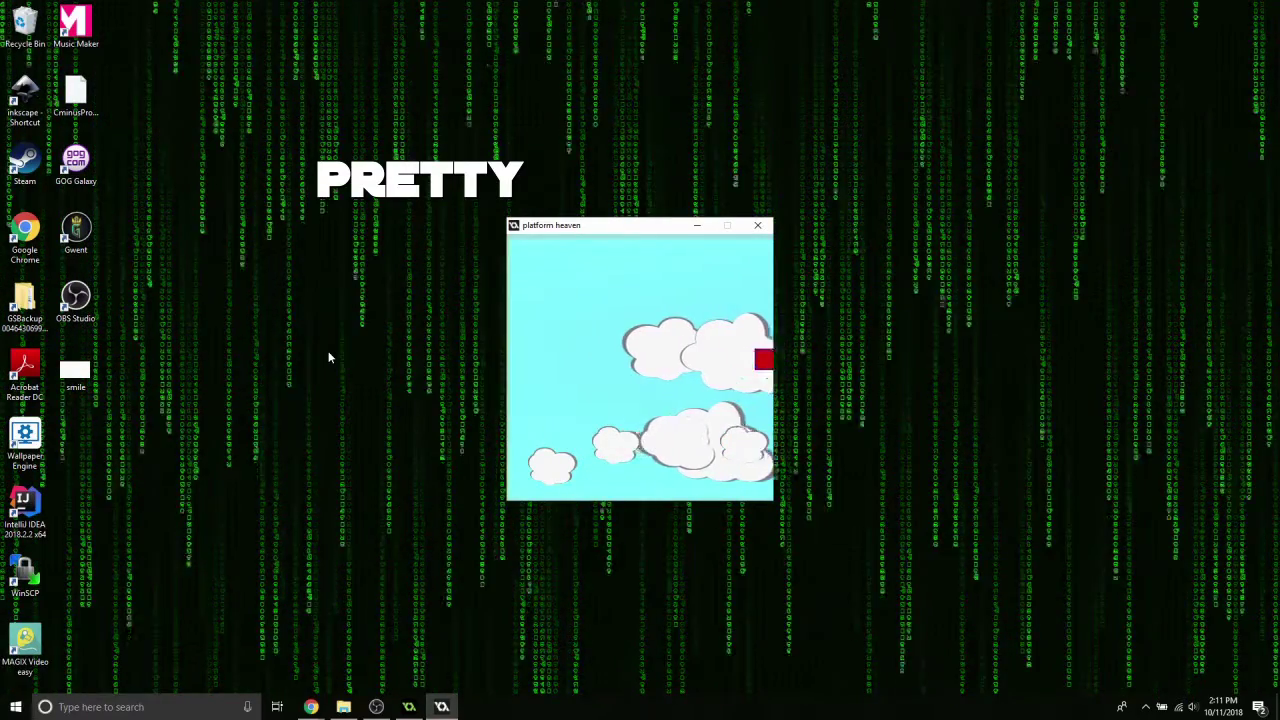
pyautogui.press('Left')
pyautogui.press('Up')
pyautogui.press('Right')
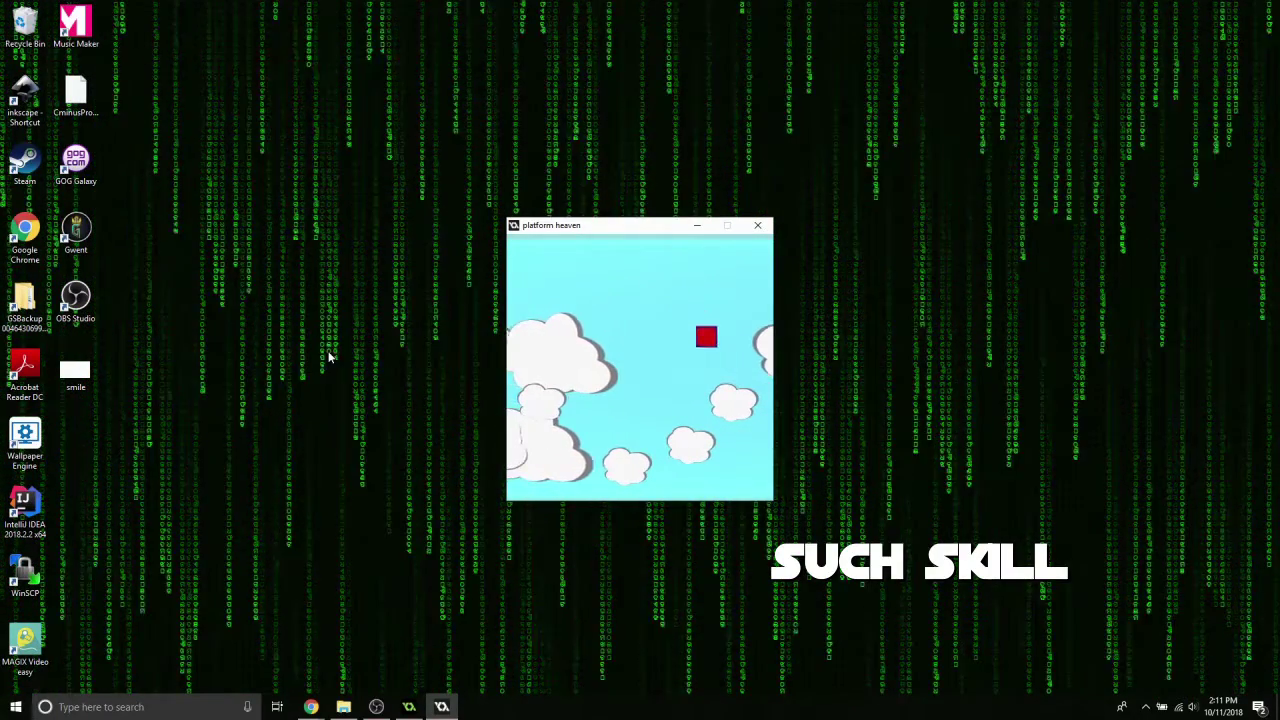
pyautogui.press('Up')
pyautogui.press('Right')
pyautogui.press('Left')
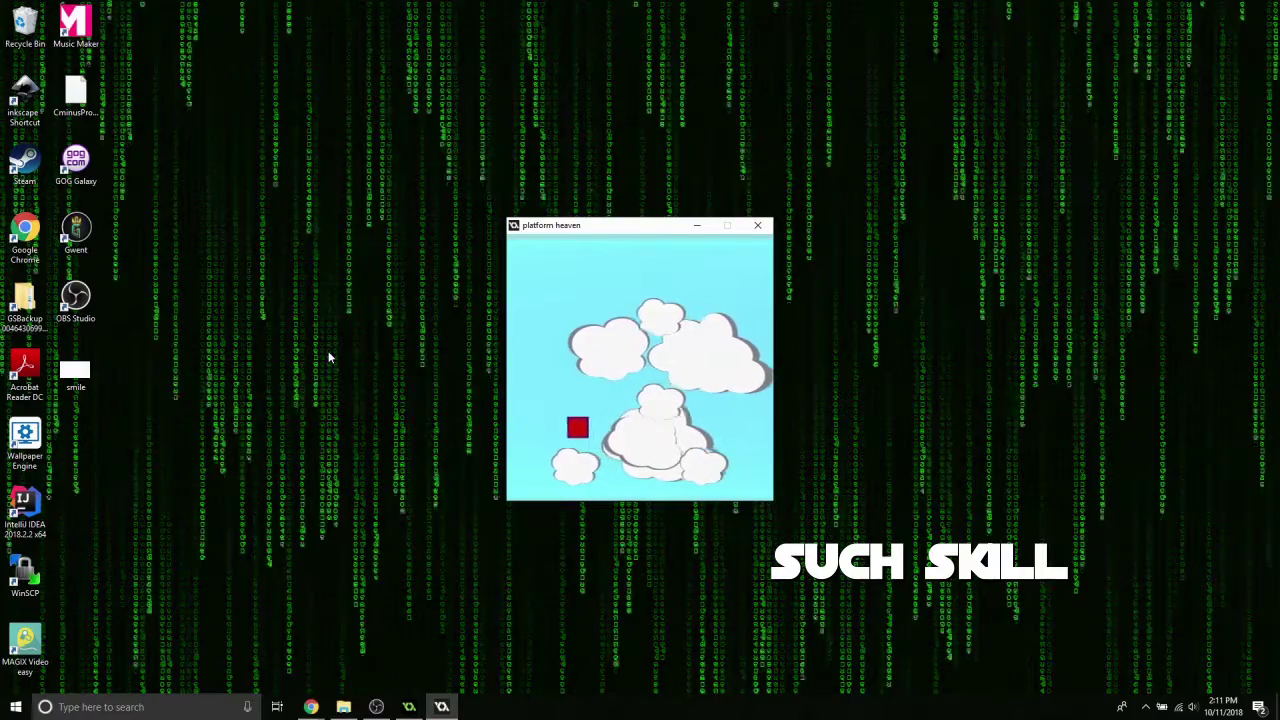
pyautogui.press('Up')
pyautogui.press('Right')
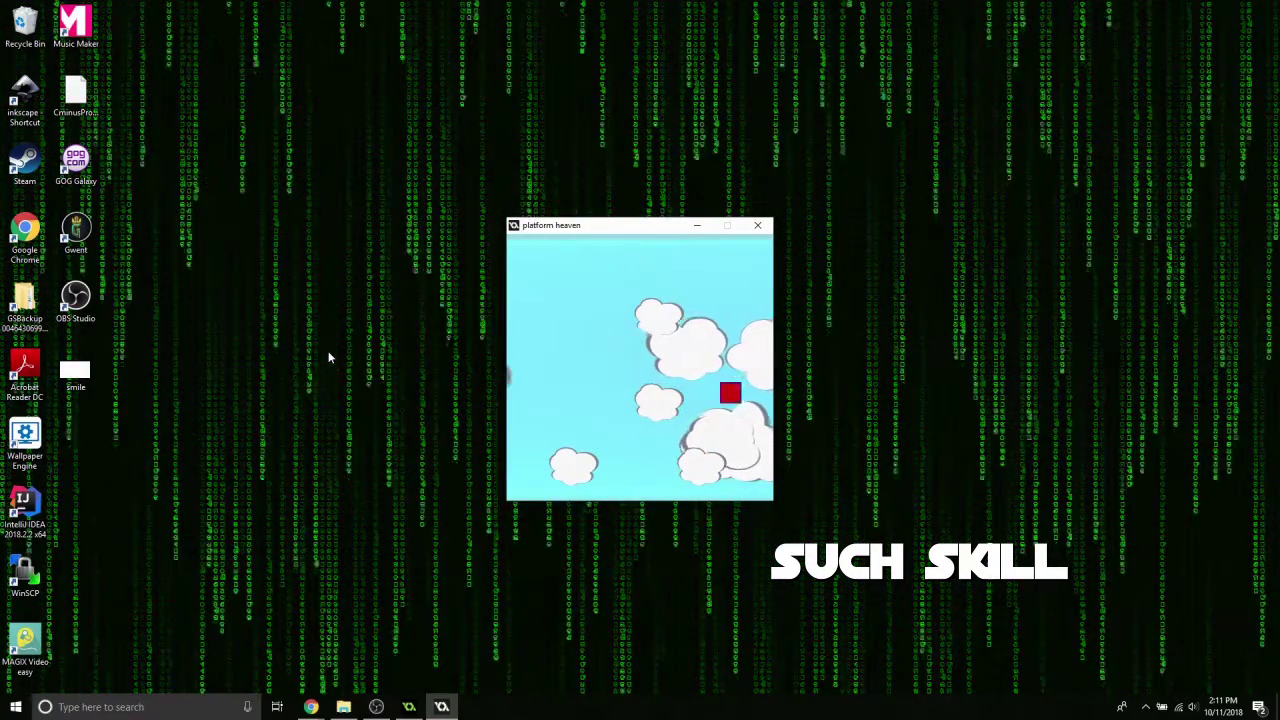
pyautogui.press('Up')
pyautogui.press('Right')
pyautogui.press('Up')
pyautogui.press('Right')
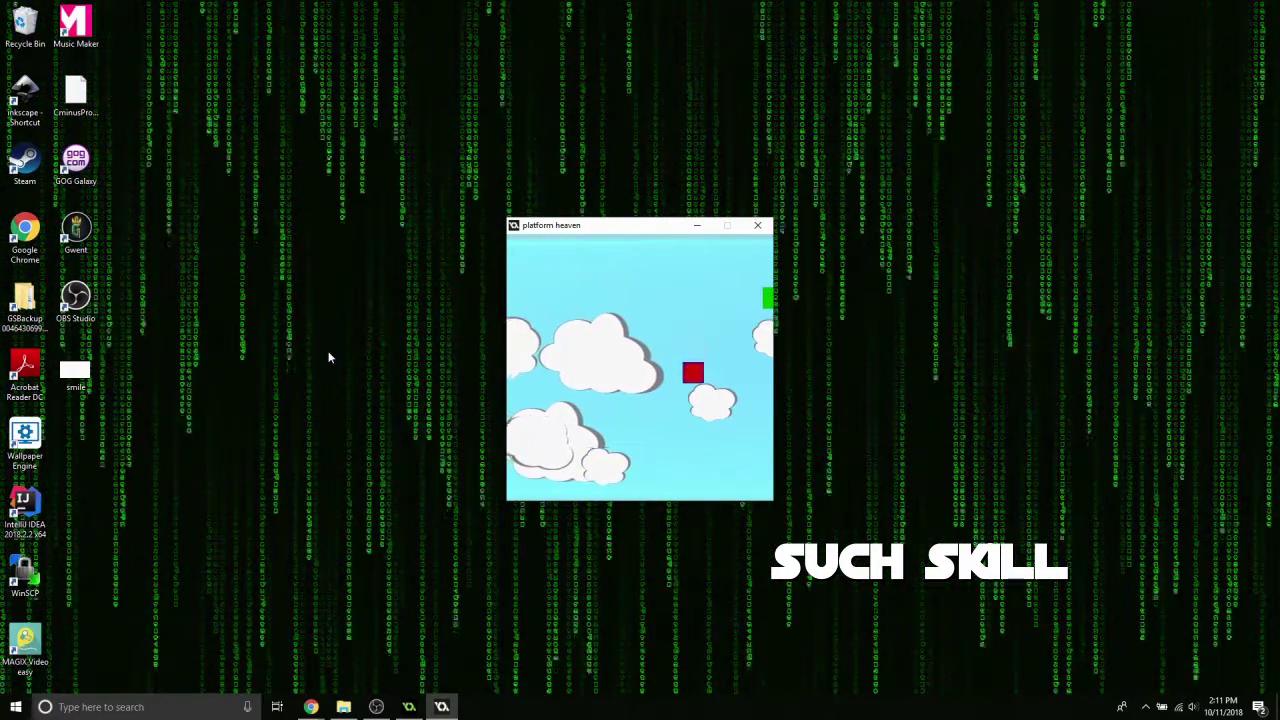
pyautogui.press('Up')
pyautogui.press('Right')
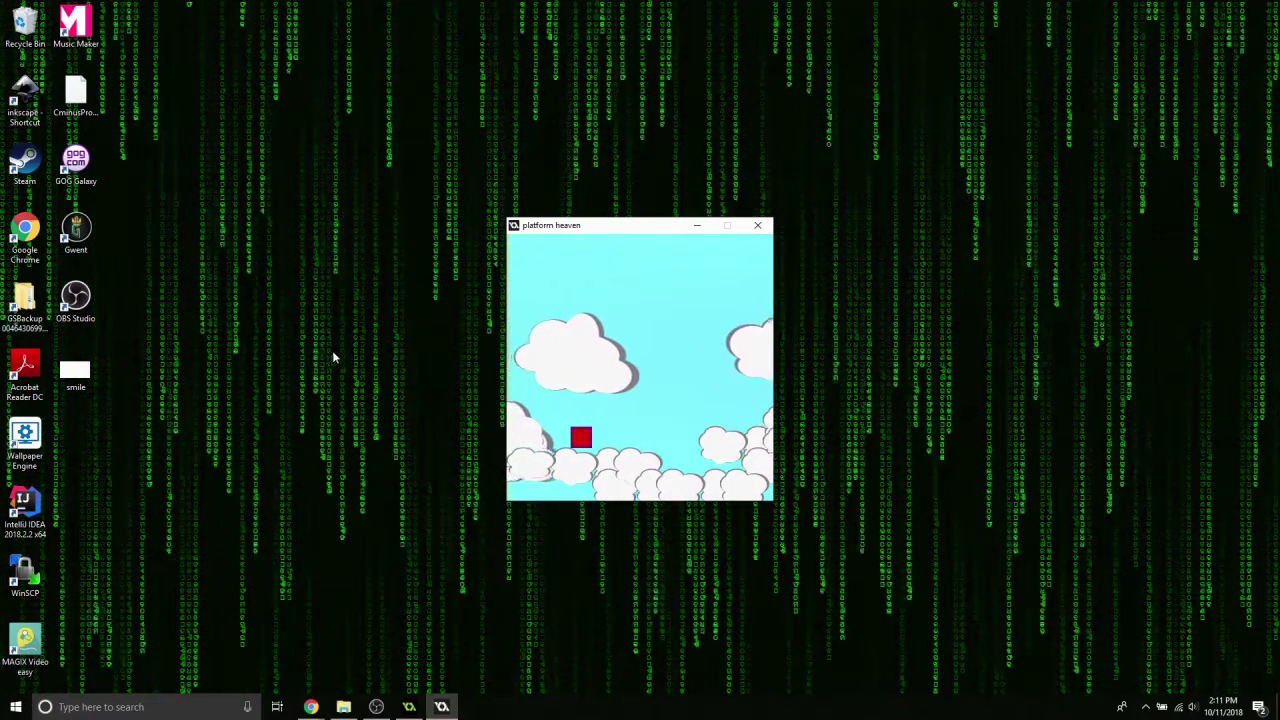
# Try a few moves and jumps in the third level and close the running game
pyautogui.press('Right')
pyautogui.press('Up')
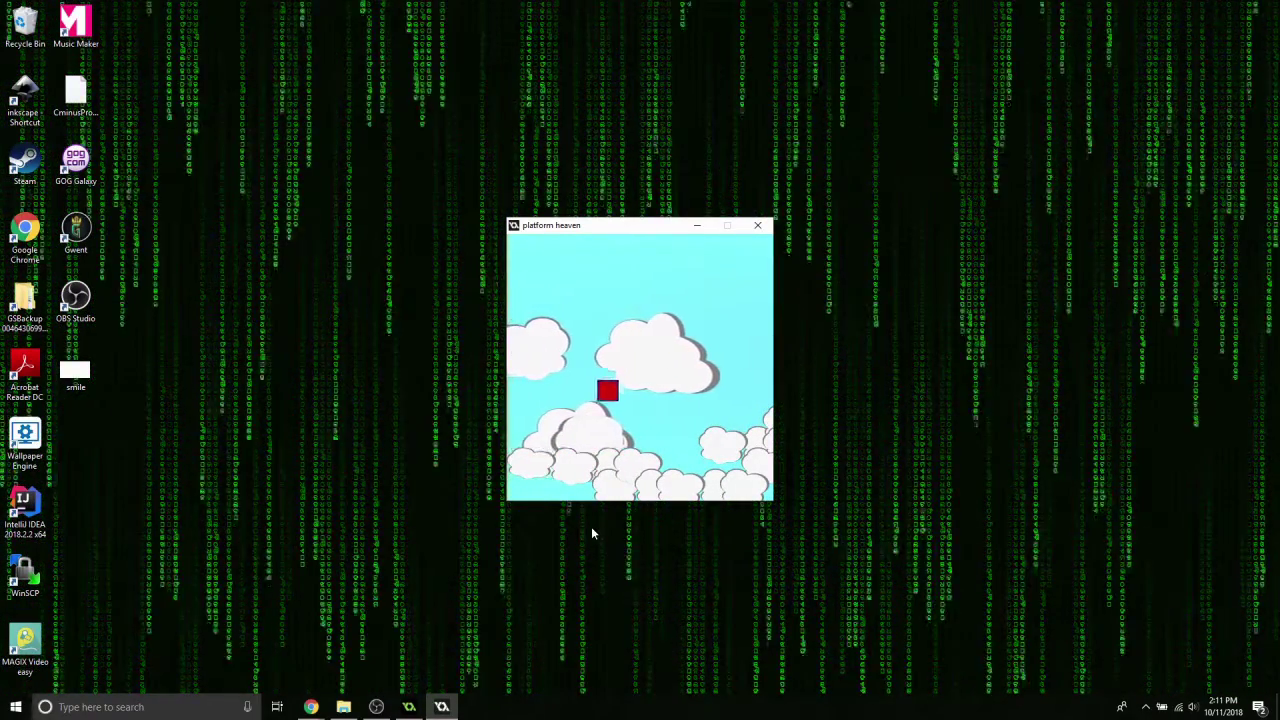
pyautogui.press('Up')
pyautogui.press('Left')
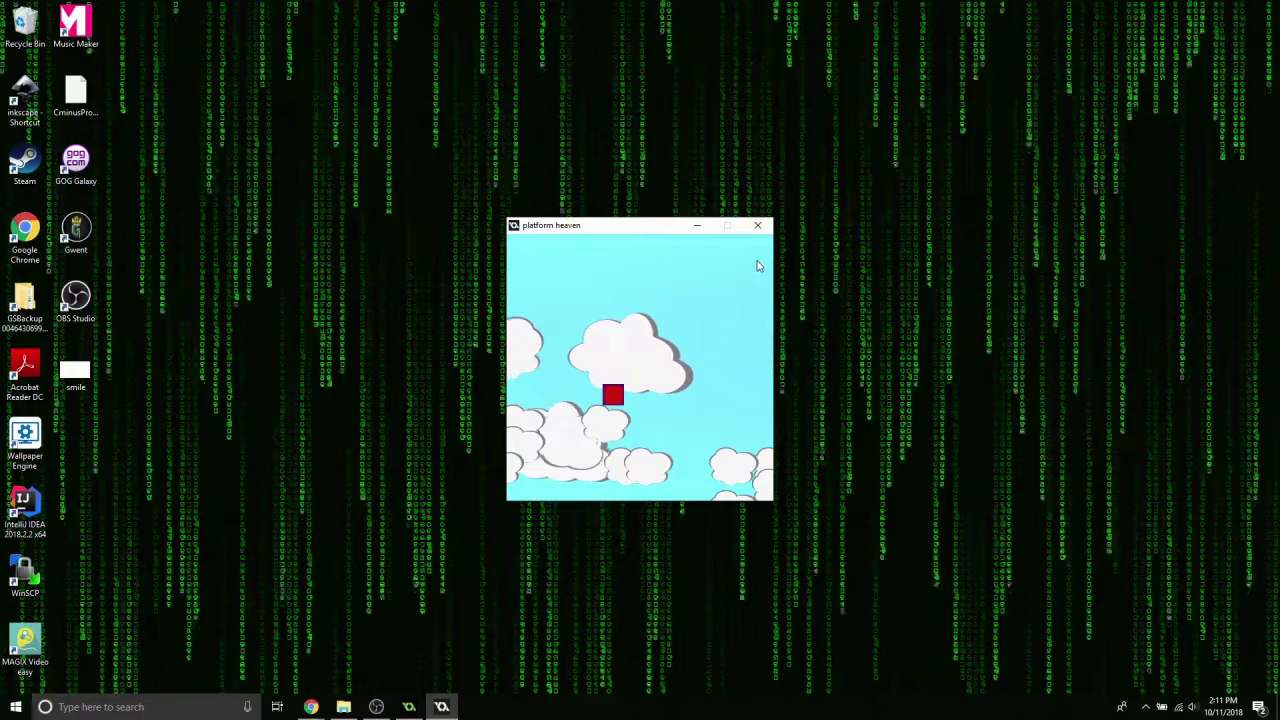
pyautogui.click(757, 225)
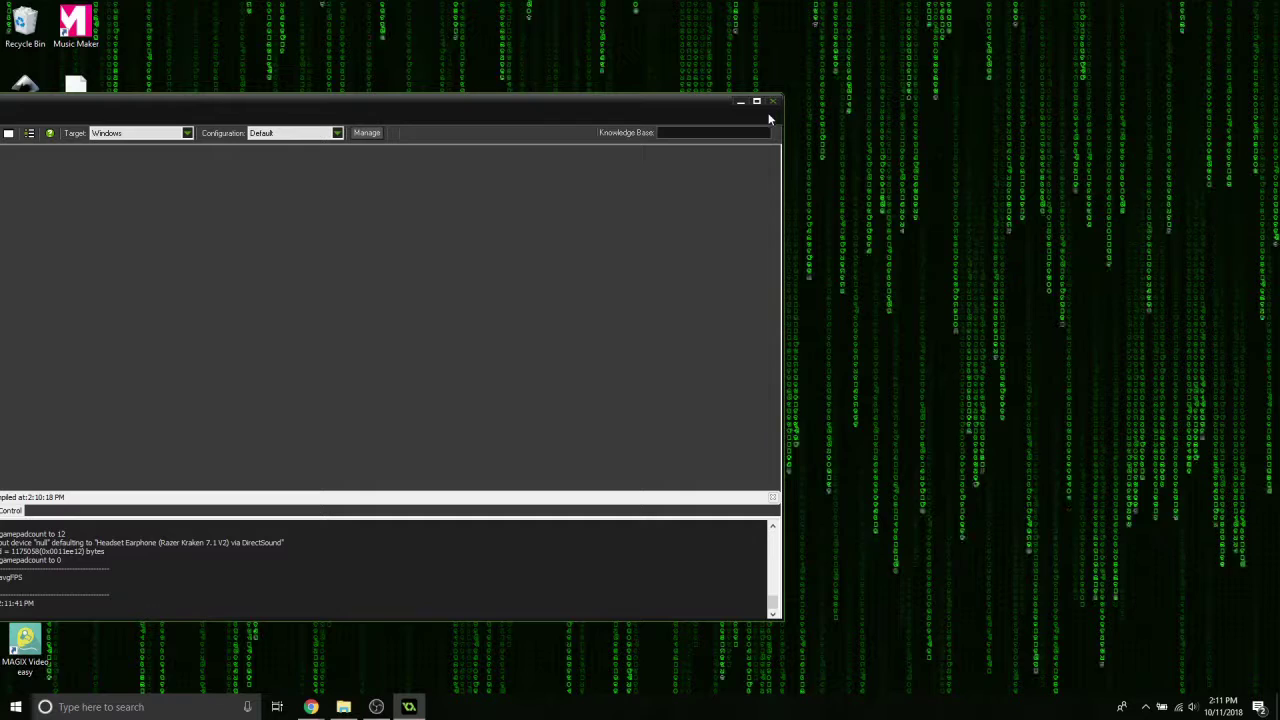
# Open room_easy in the maximized GameMaker project and look over its layout from the red player to the green finish block
pyautogui.click(756, 102)
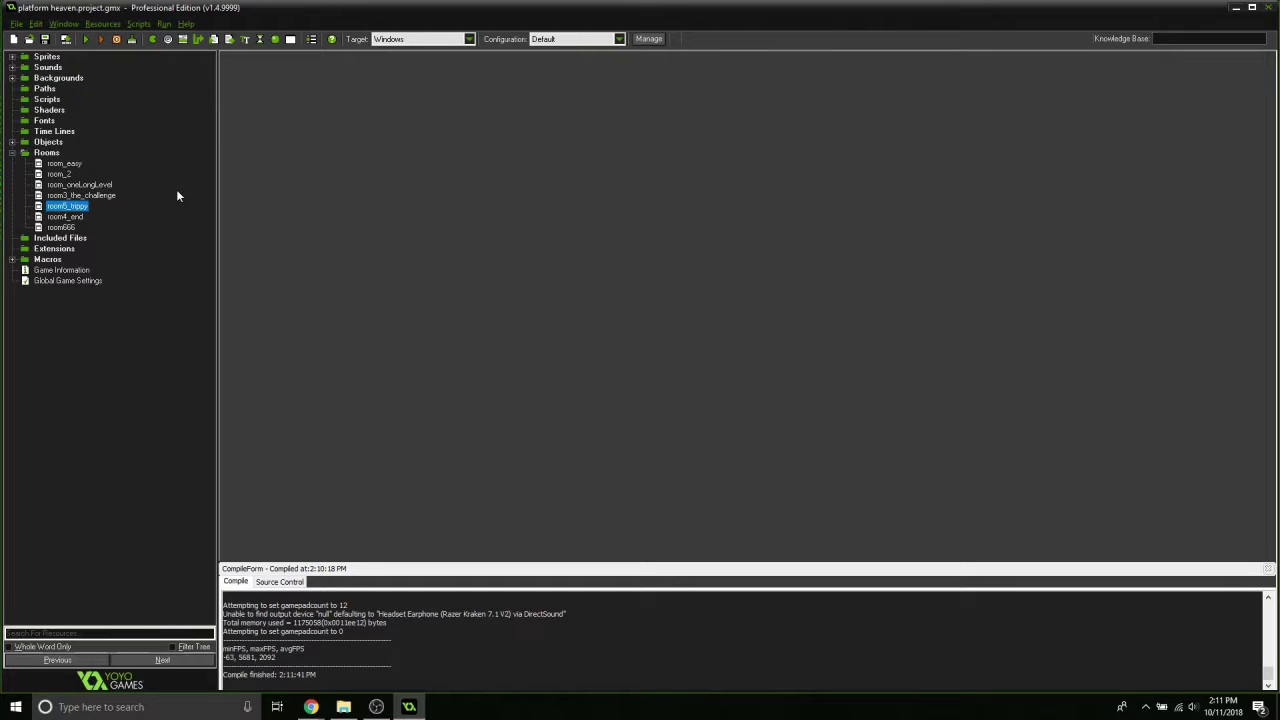
pyautogui.click(63, 164)
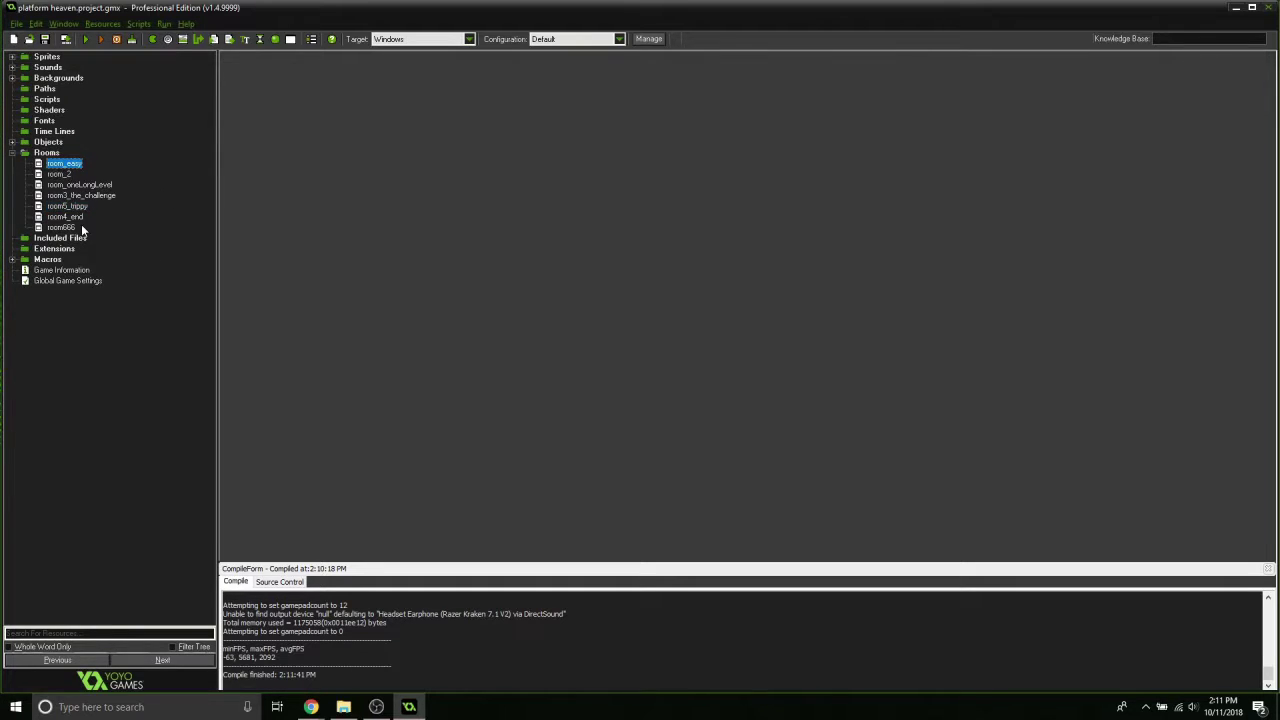
pyautogui.doubleClick(70, 167)
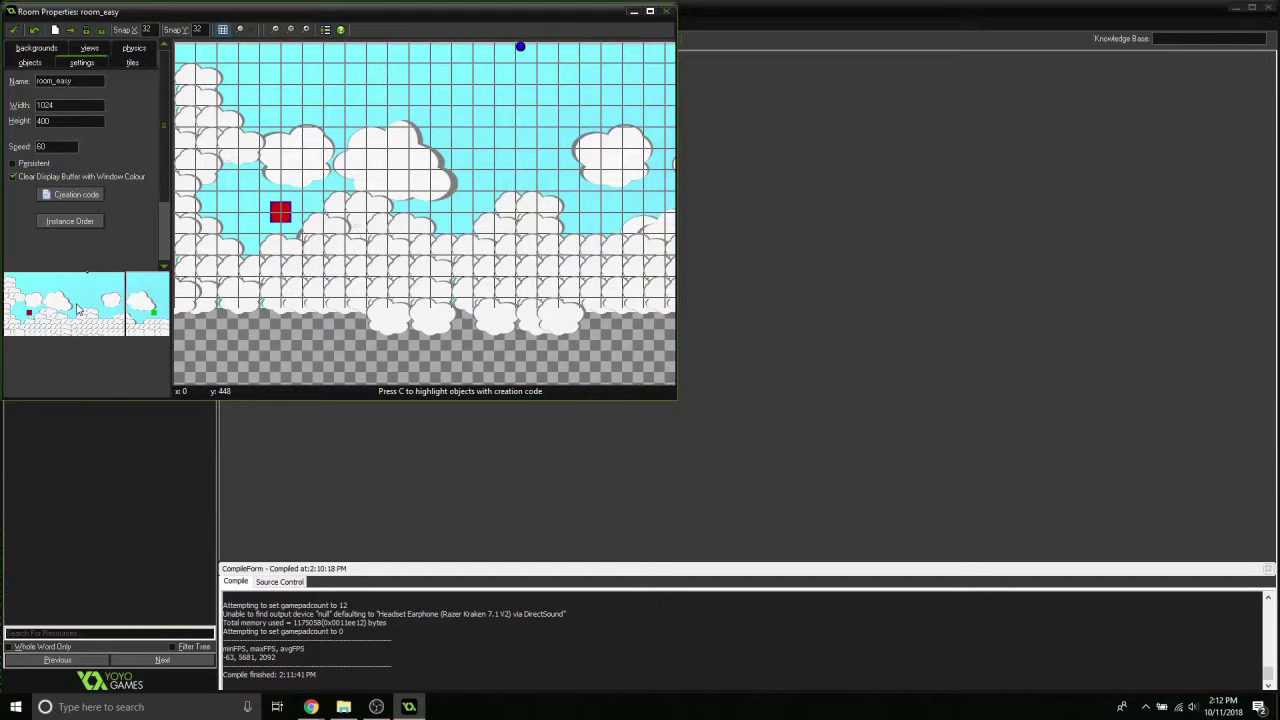
pyautogui.moveTo(233, 20); pyautogui.dragTo(713, 76)
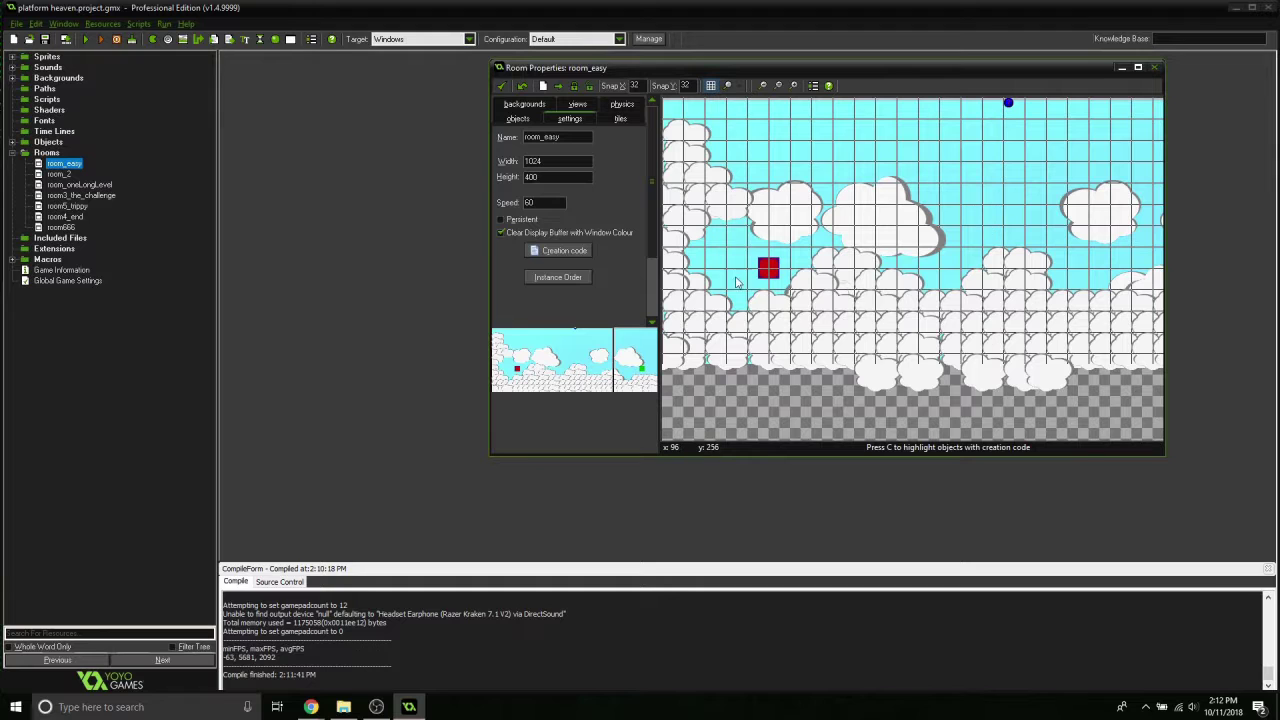
pyautogui.moveTo(550, 377); pyautogui.dragTo(633, 356)
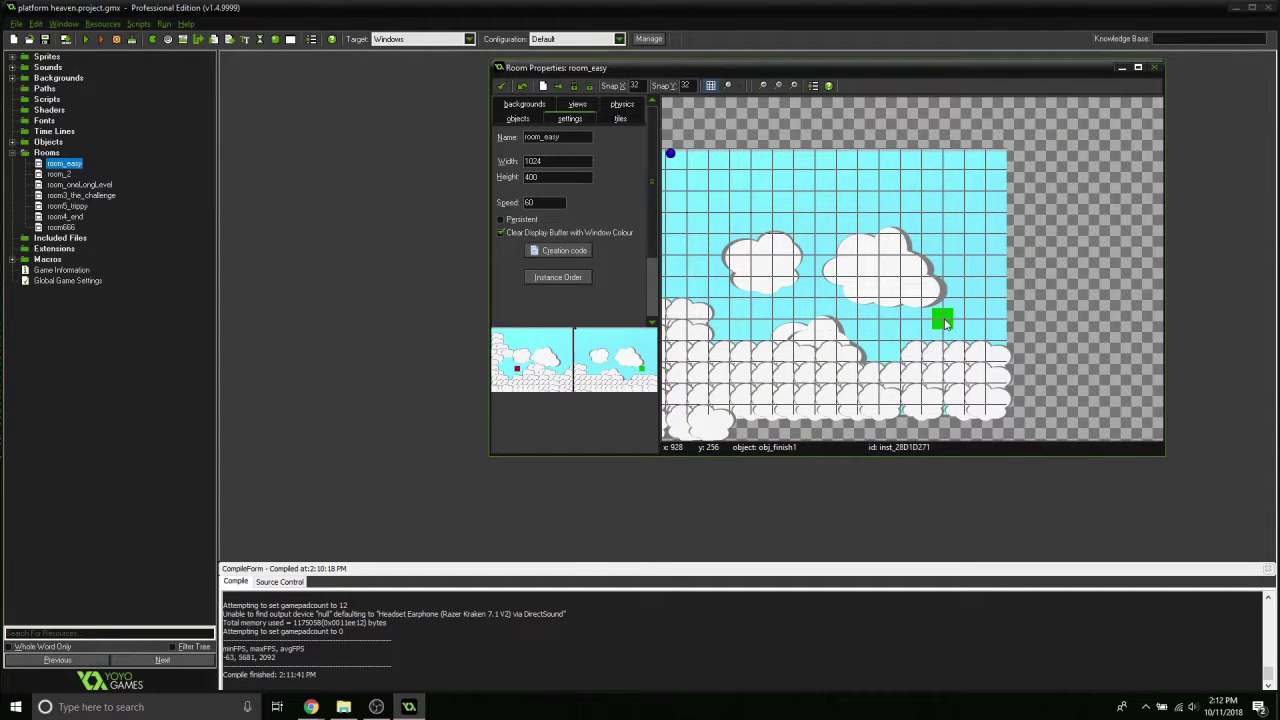
pyautogui.moveTo(576, 362); pyautogui.dragTo(550, 357)
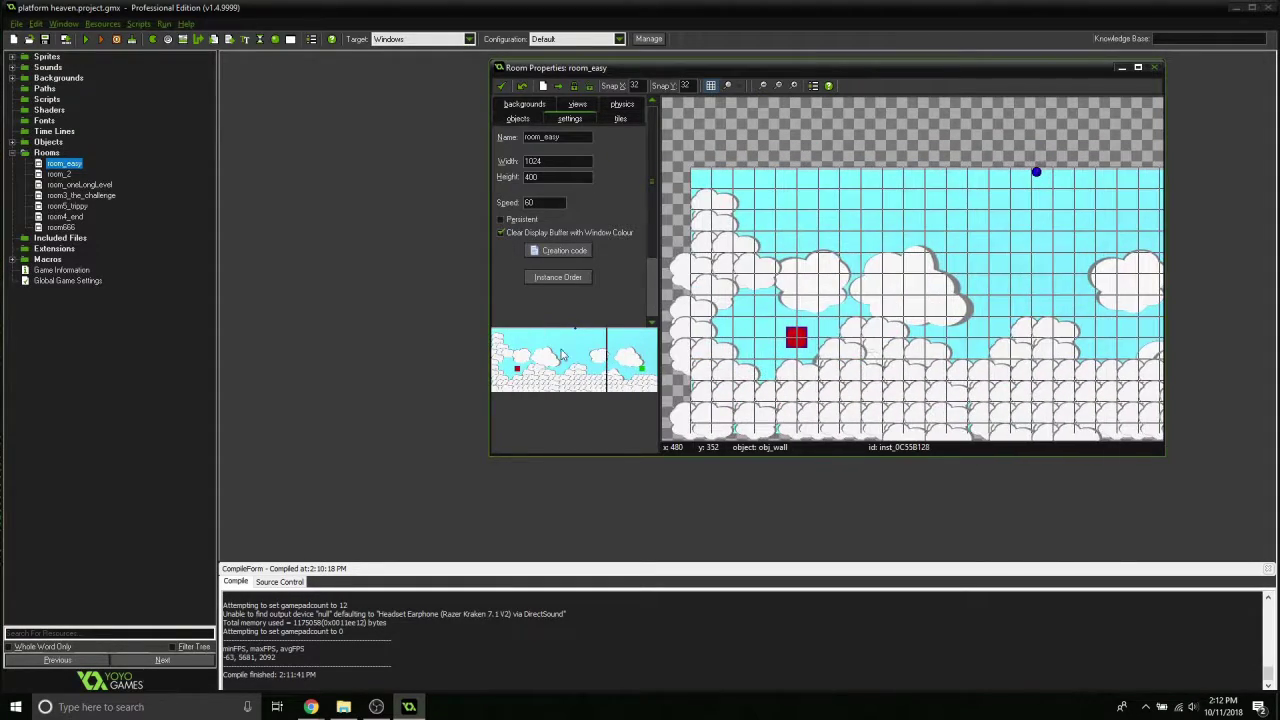
# Show room_easy's background settings and examine the image, tiling and speed options of Background 1
pyautogui.click(522, 106)
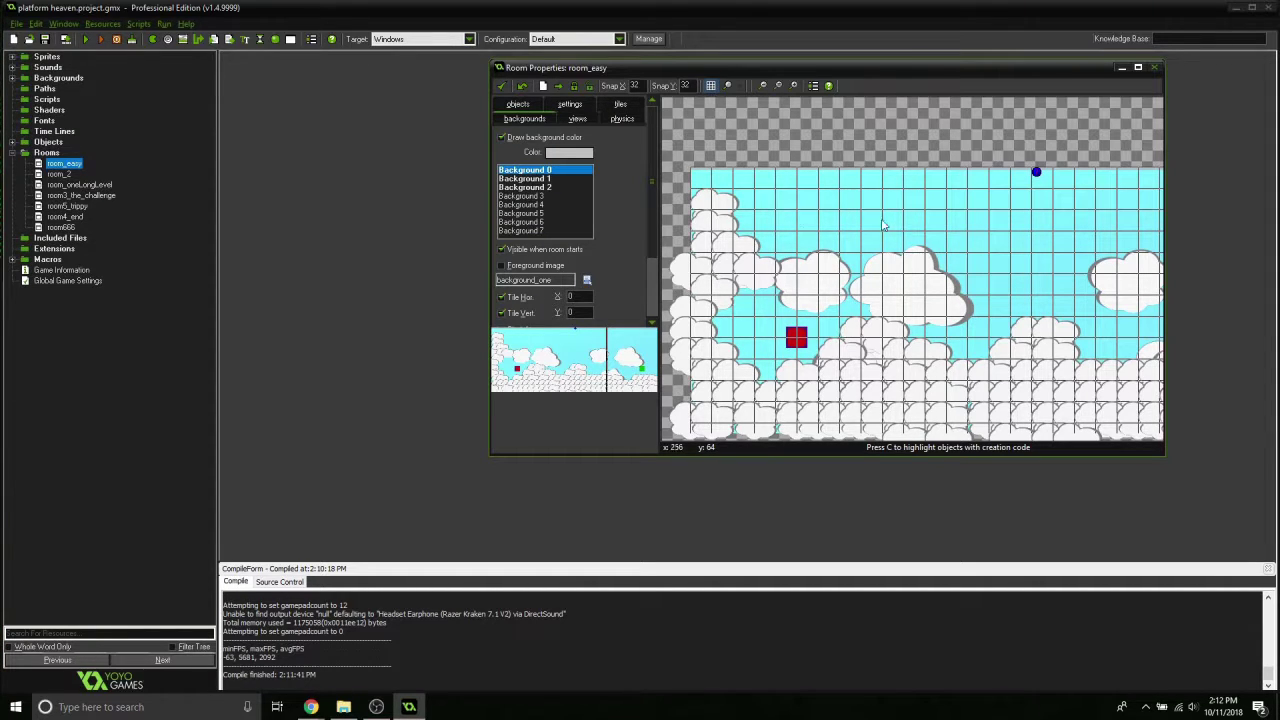
pyautogui.click(561, 179)
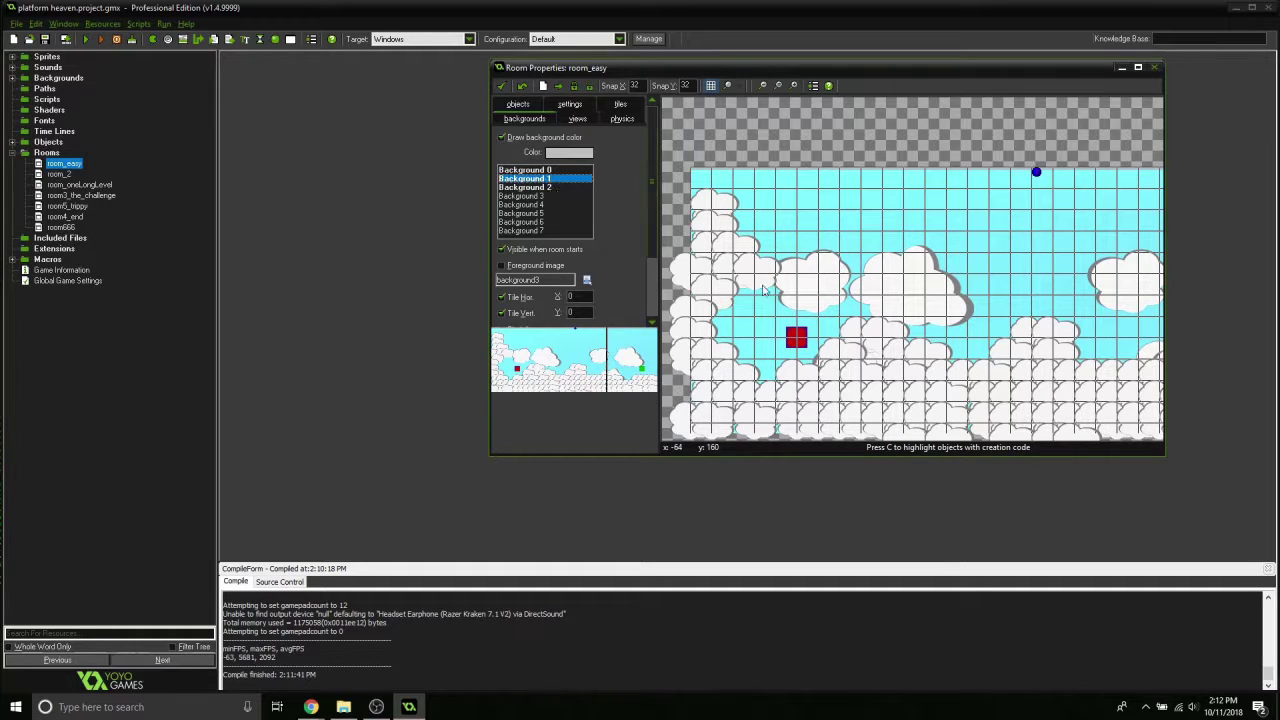
pyautogui.scroll(-3, 567, 300)
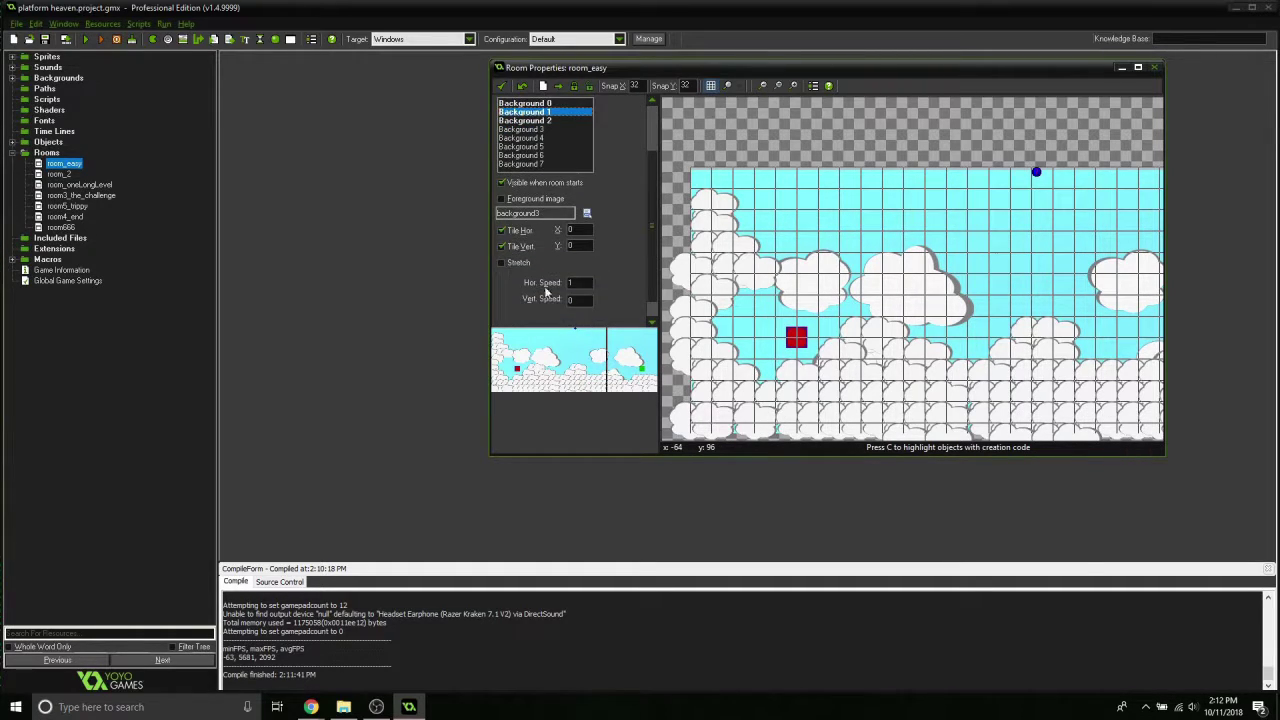
pyautogui.scroll(1, 604, 285)
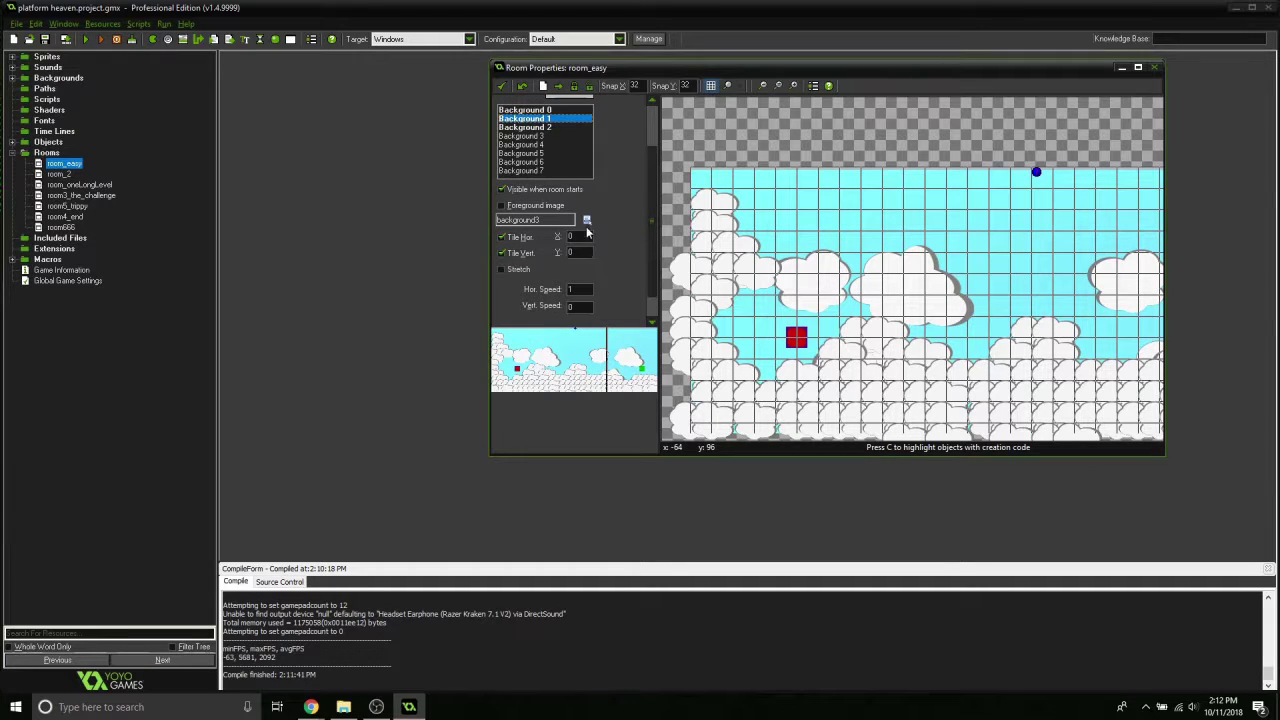
# Set the horizontal speed of room_easy's Background 2 to 3, save the room and run the game briefly to check the cloud movement
pyautogui.click(546, 128)
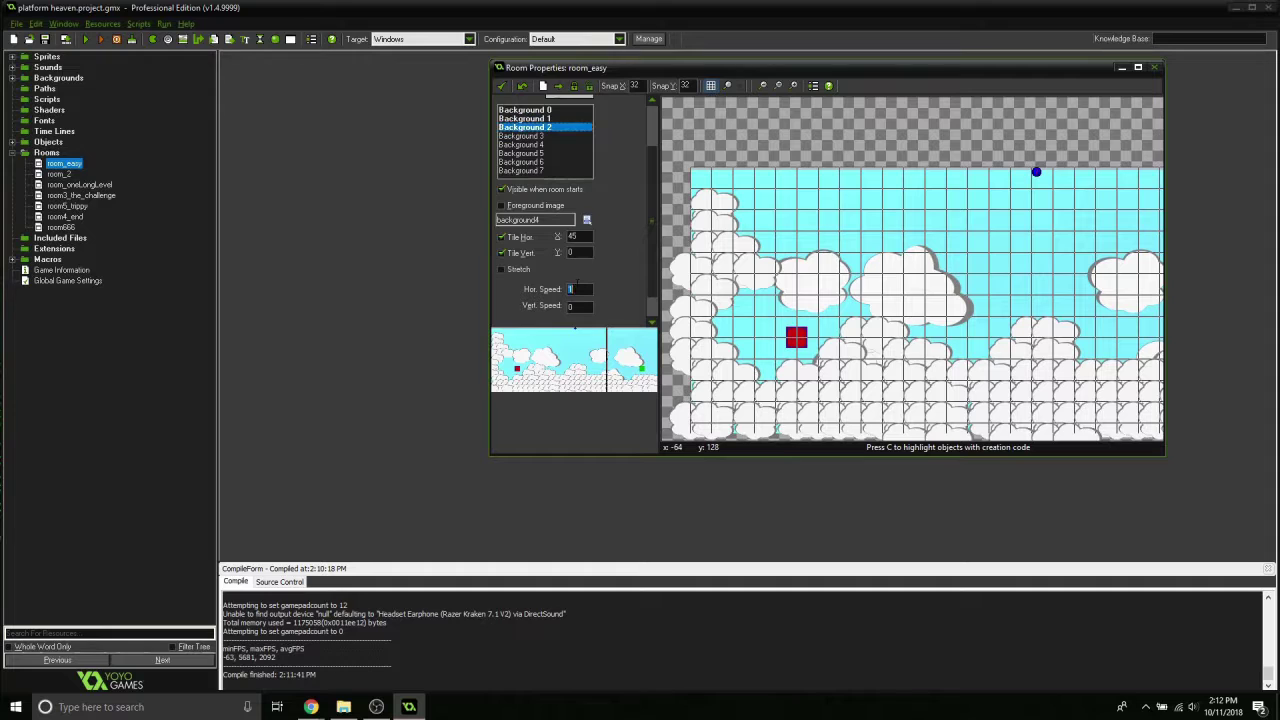
pyautogui.write('3')
pyautogui.click(501, 86)
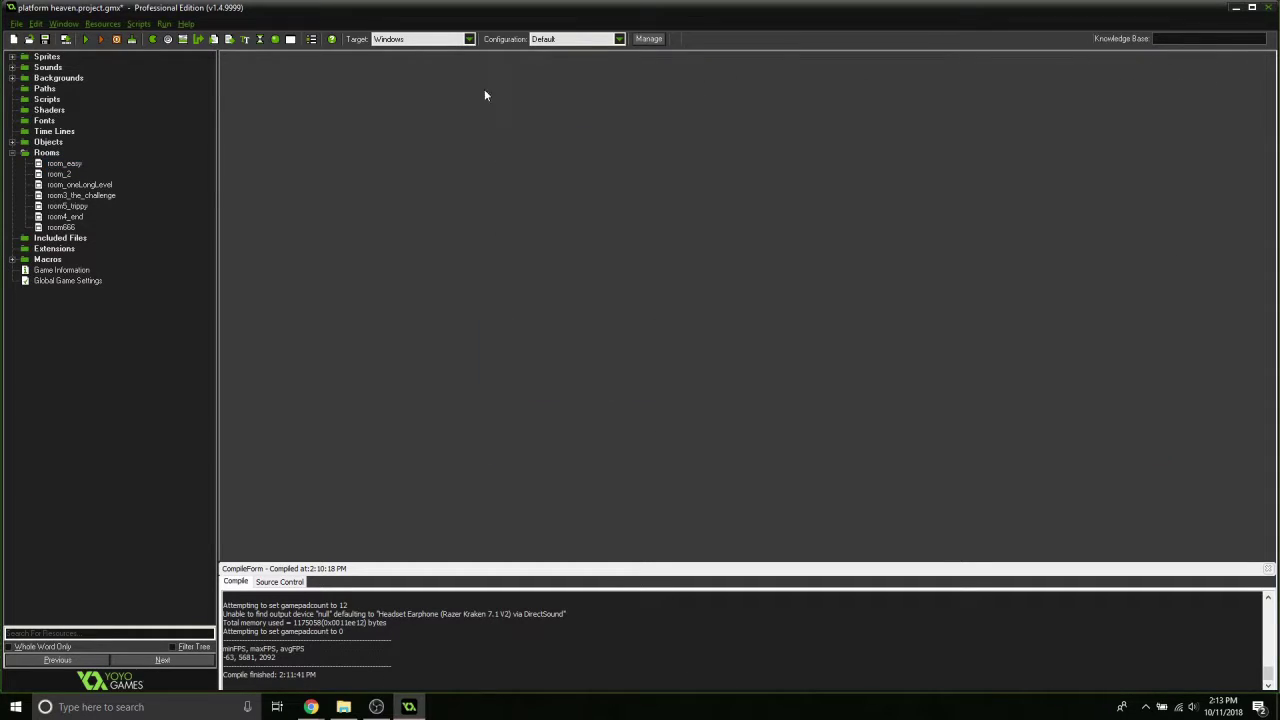
pyautogui.click(80, 40)
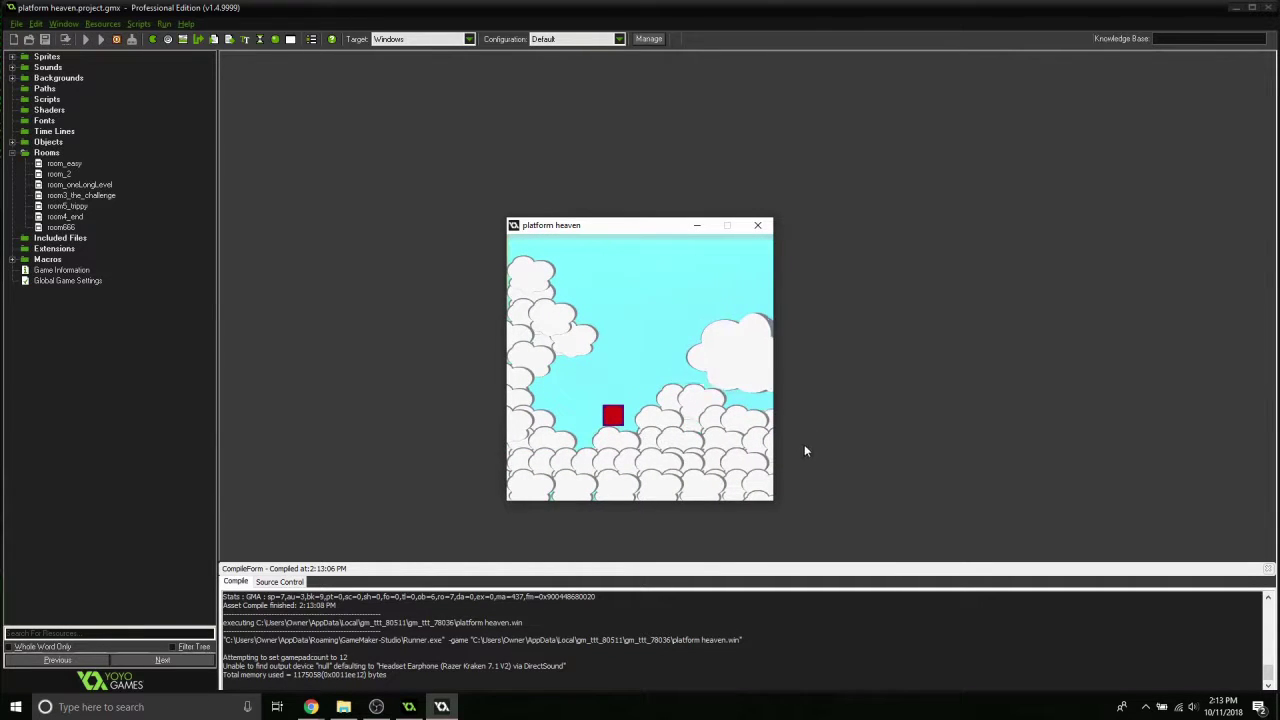
pyautogui.click(757, 226)
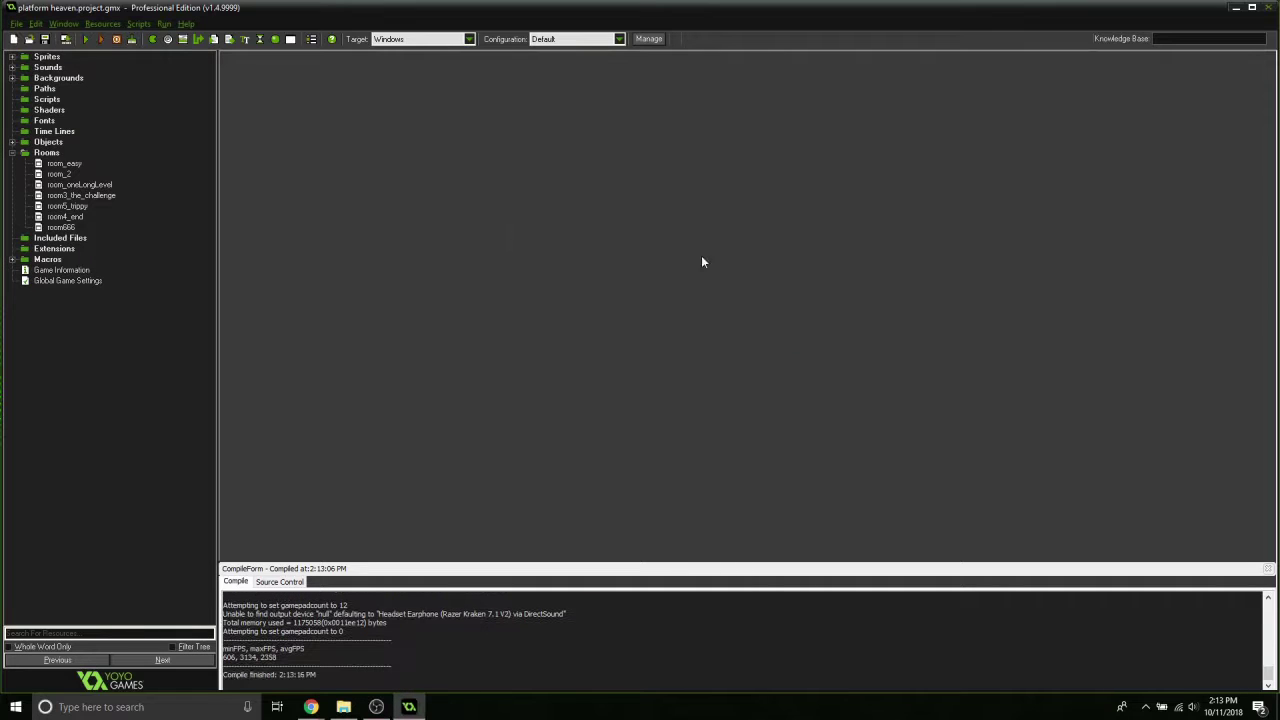
# Reopen room_easy's background settings, set Background 2's horizontal speed to 1 and save the room
pyautogui.doubleClick(80, 167)
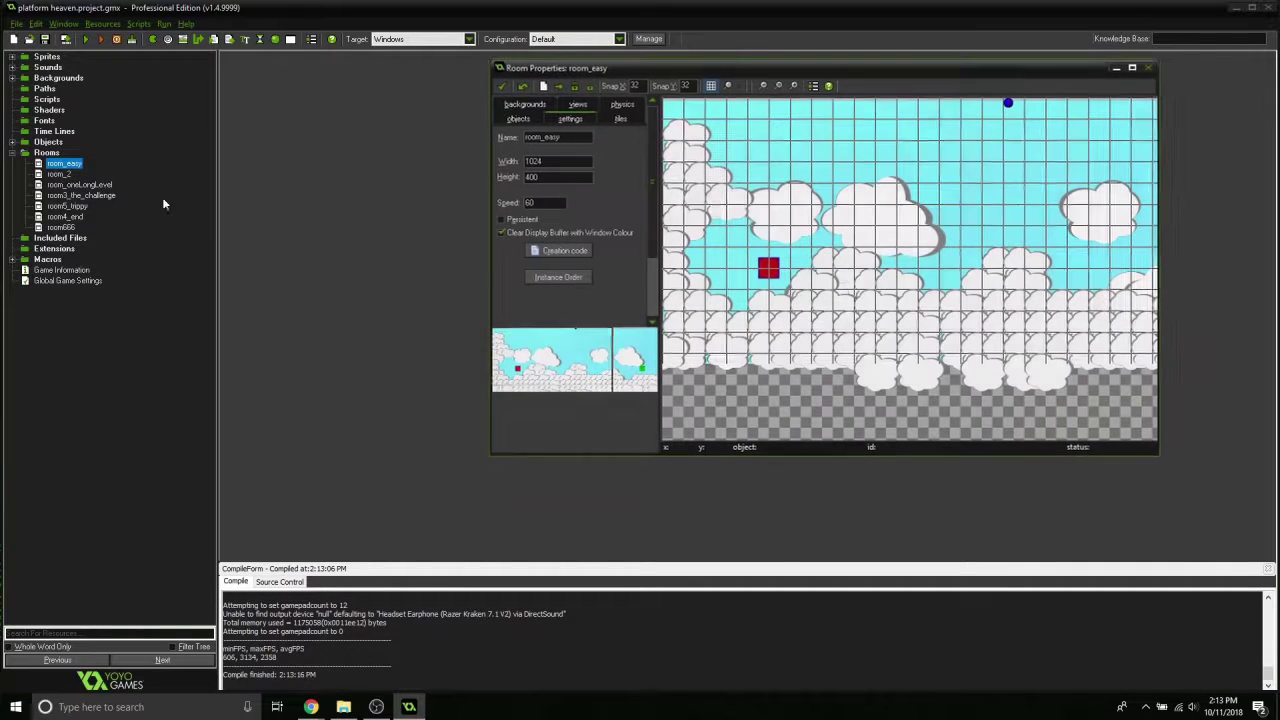
pyautogui.click(524, 106)
pyautogui.click(555, 178)
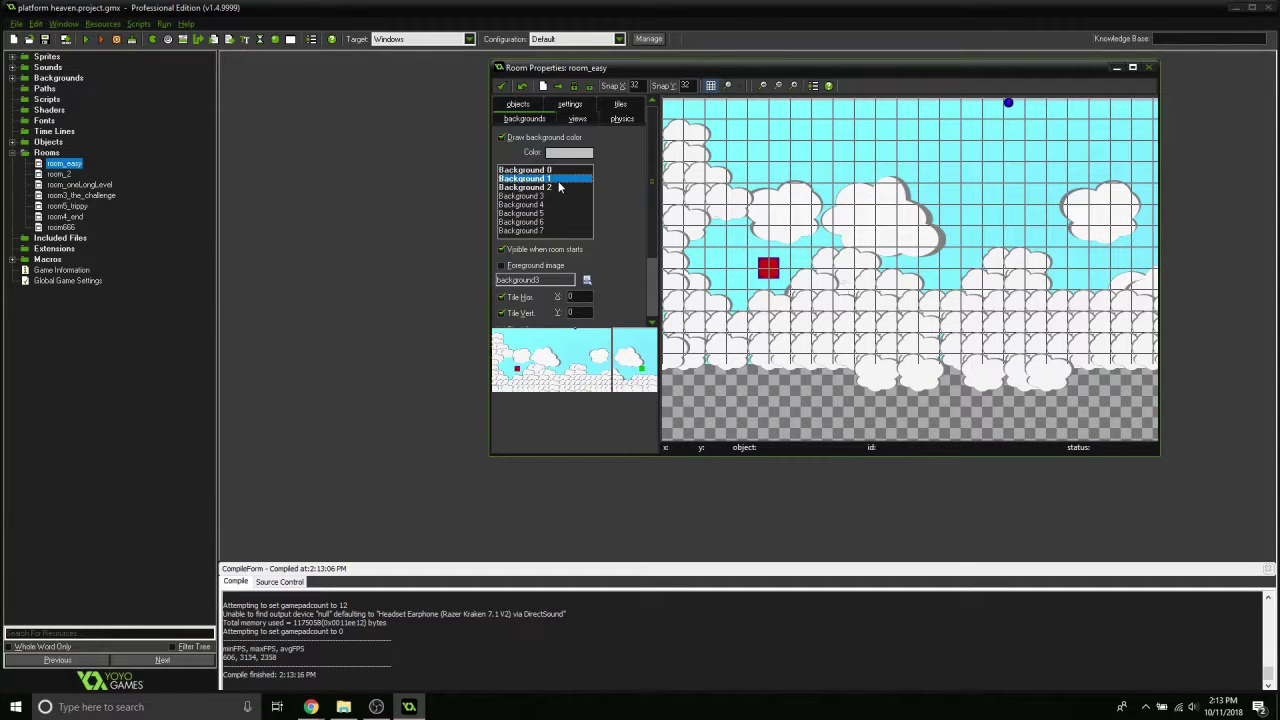
pyautogui.click(556, 188)
pyautogui.scroll(-2, 556, 188)
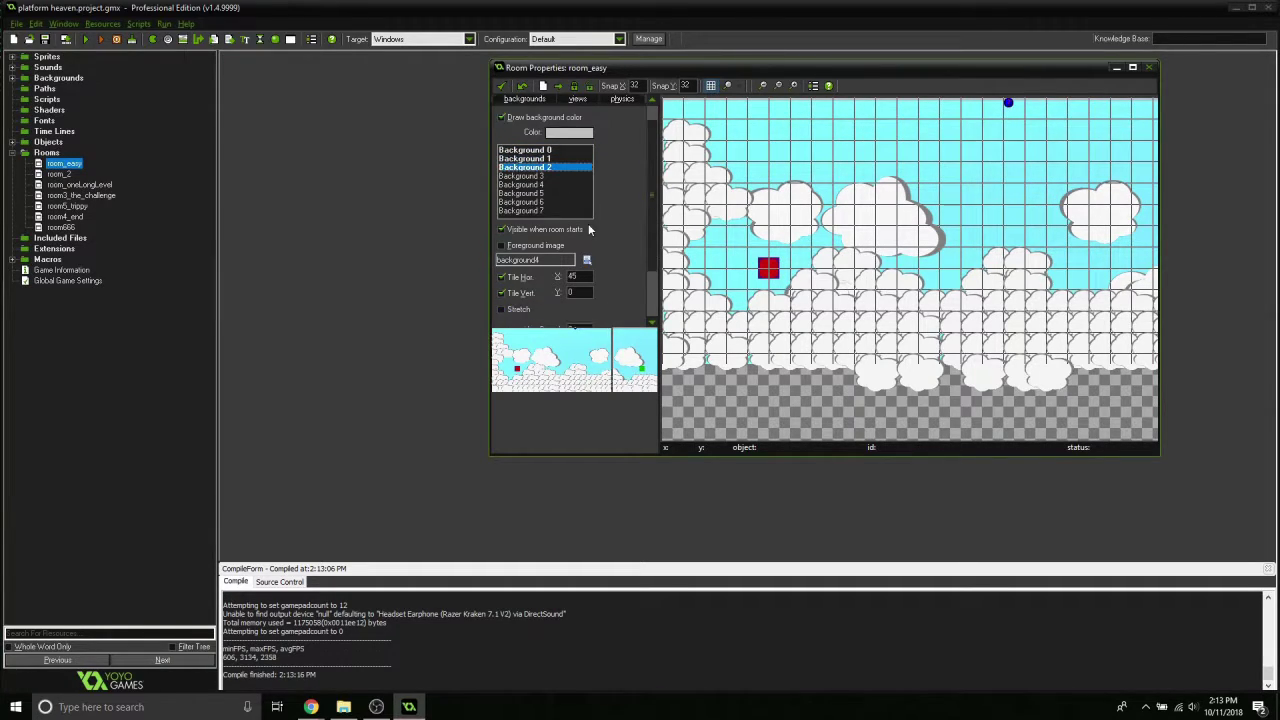
pyautogui.write('1')
pyautogui.click(501, 86)
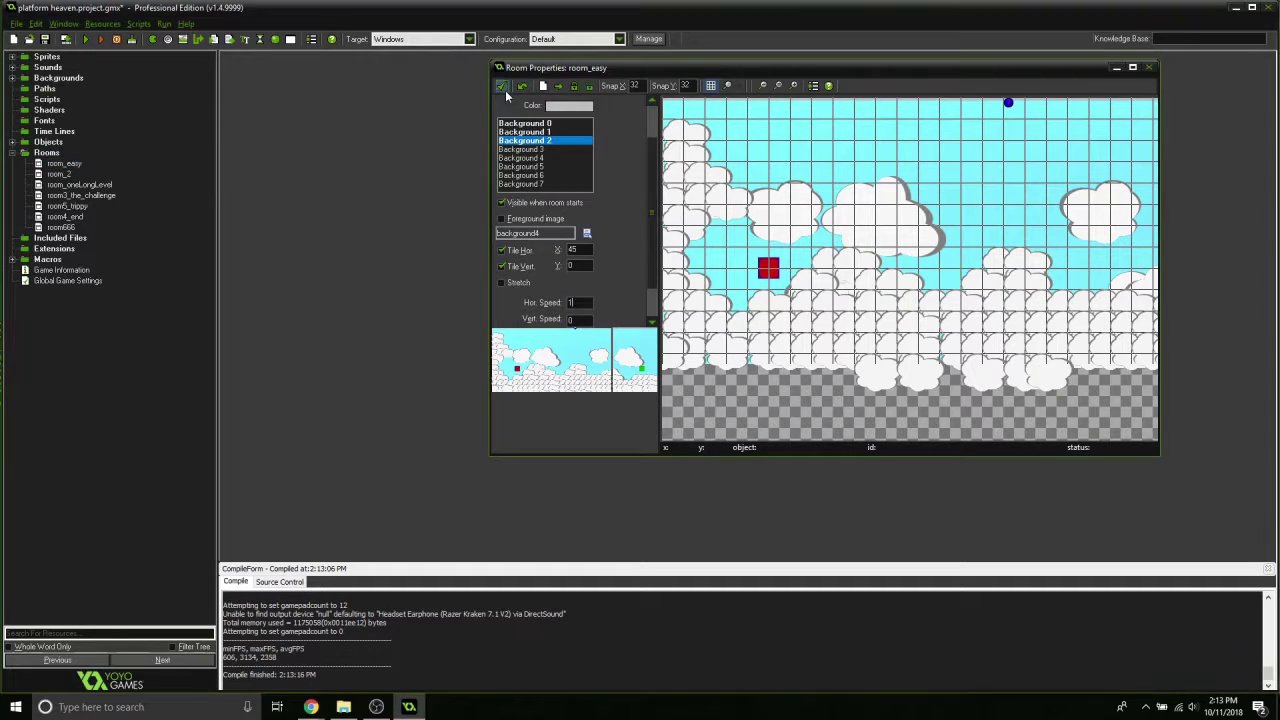
# Move room5_trippy to the start of the Rooms list and run the game from that room
pyautogui.click(78, 206)
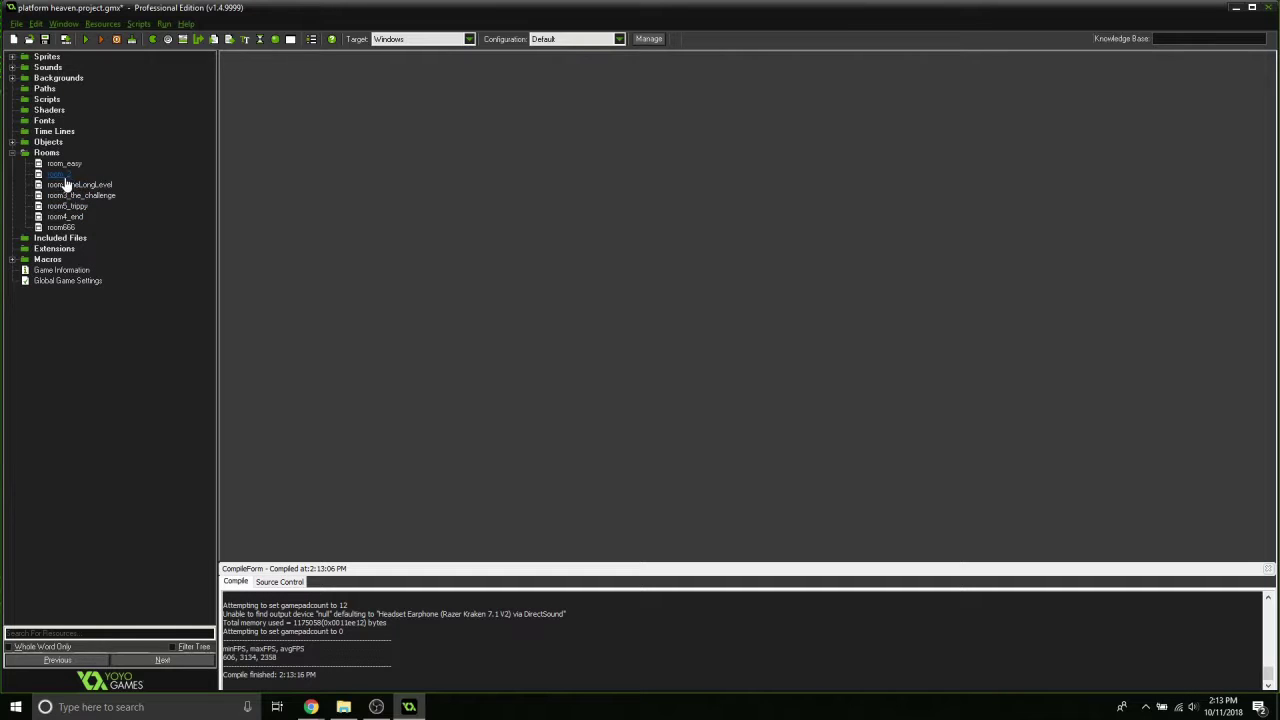
pyautogui.moveTo(75, 208); pyautogui.dragTo(48, 153)
pyautogui.click(91, 40)
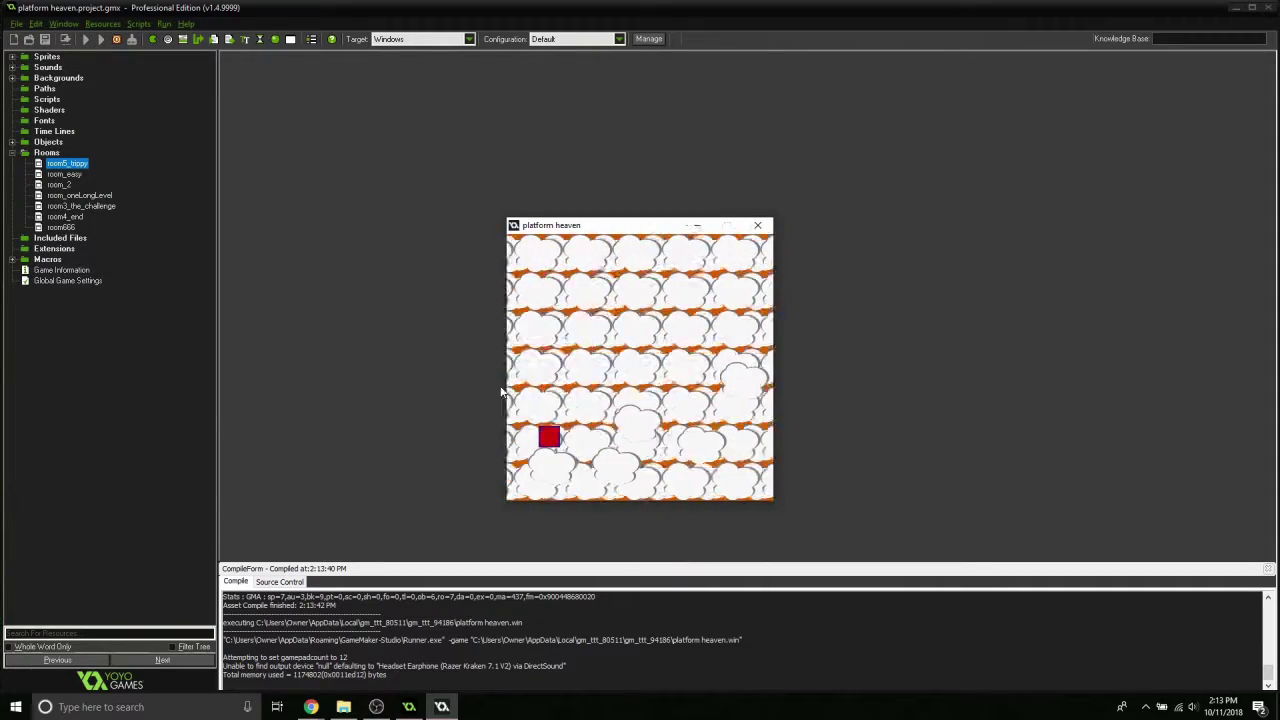
# Playtest the trippy level by hopping the red square across the small clouds over the orange, cloud-filled background
pyautogui.press('Up')
pyautogui.press('Right')
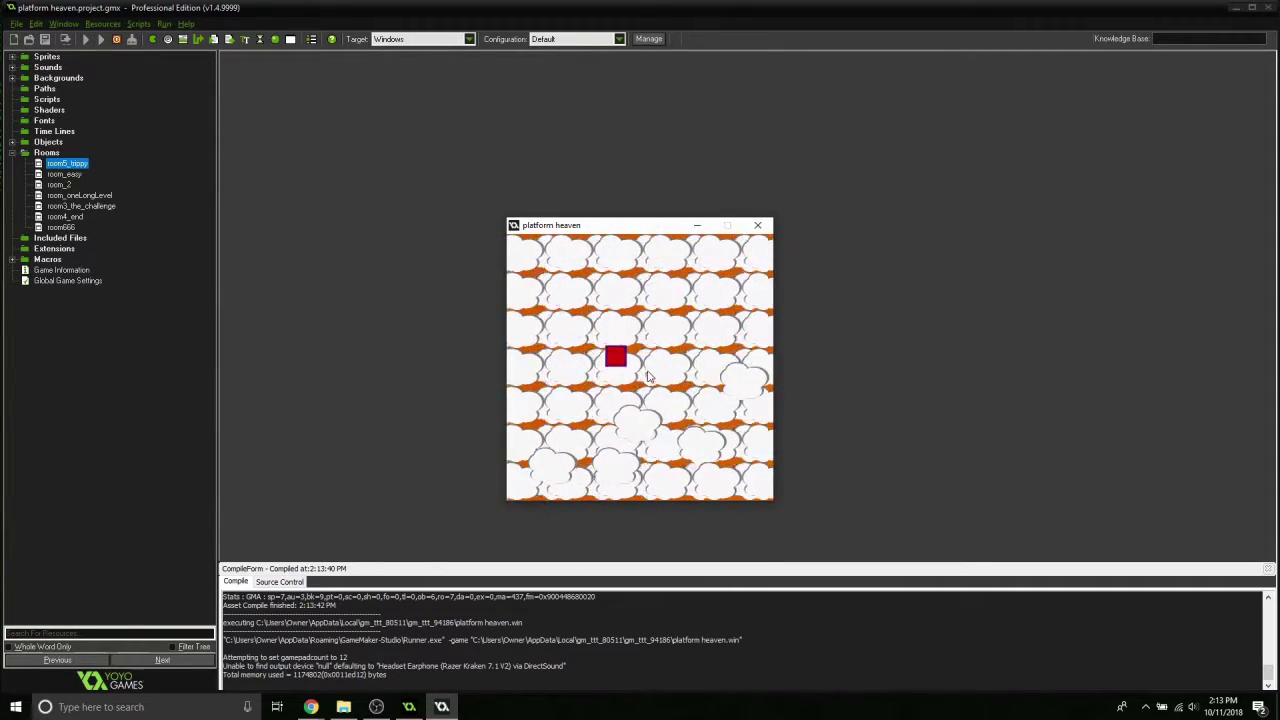
pyautogui.press('Up')
pyautogui.press('Right')
pyautogui.press('Up')
pyautogui.press('Right')
pyautogui.press('Up')
pyautogui.press('Right')
pyautogui.press('Left')
pyautogui.press('Up')
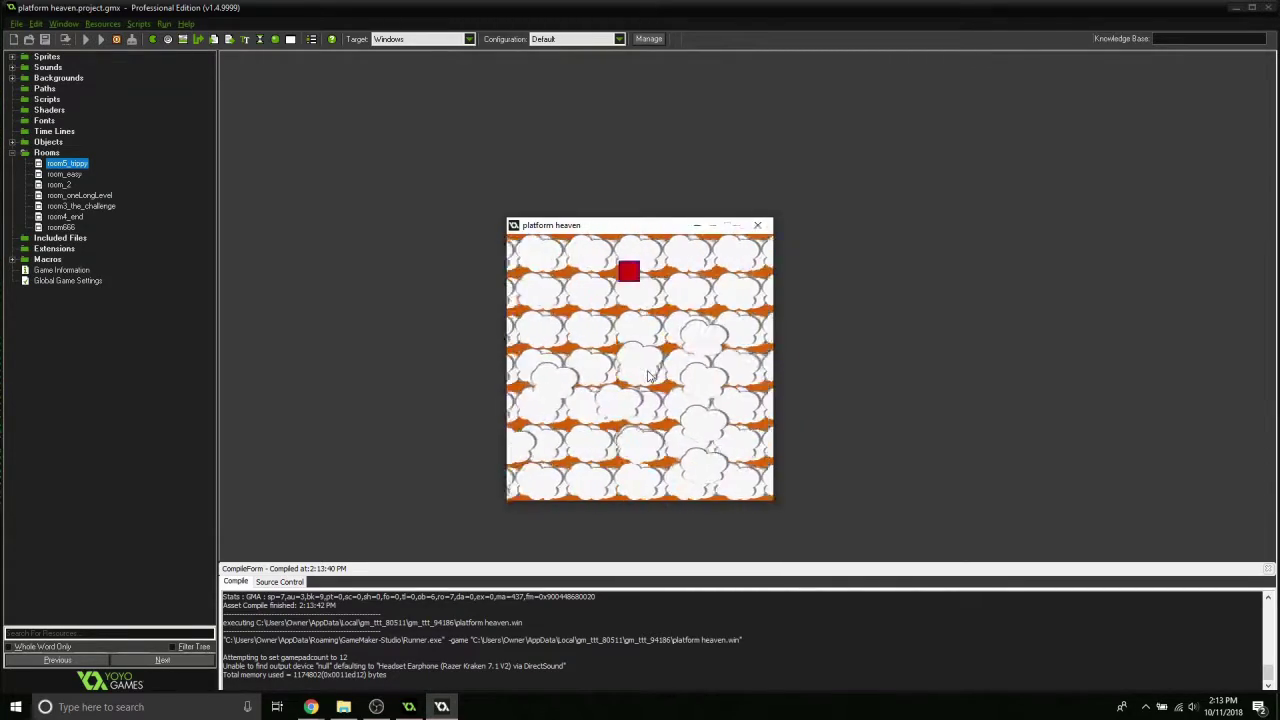
pyautogui.press('Up')
pyautogui.press('Right')
pyautogui.press('Up')
pyautogui.press('Right')
pyautogui.press('Left')
pyautogui.press('Up')
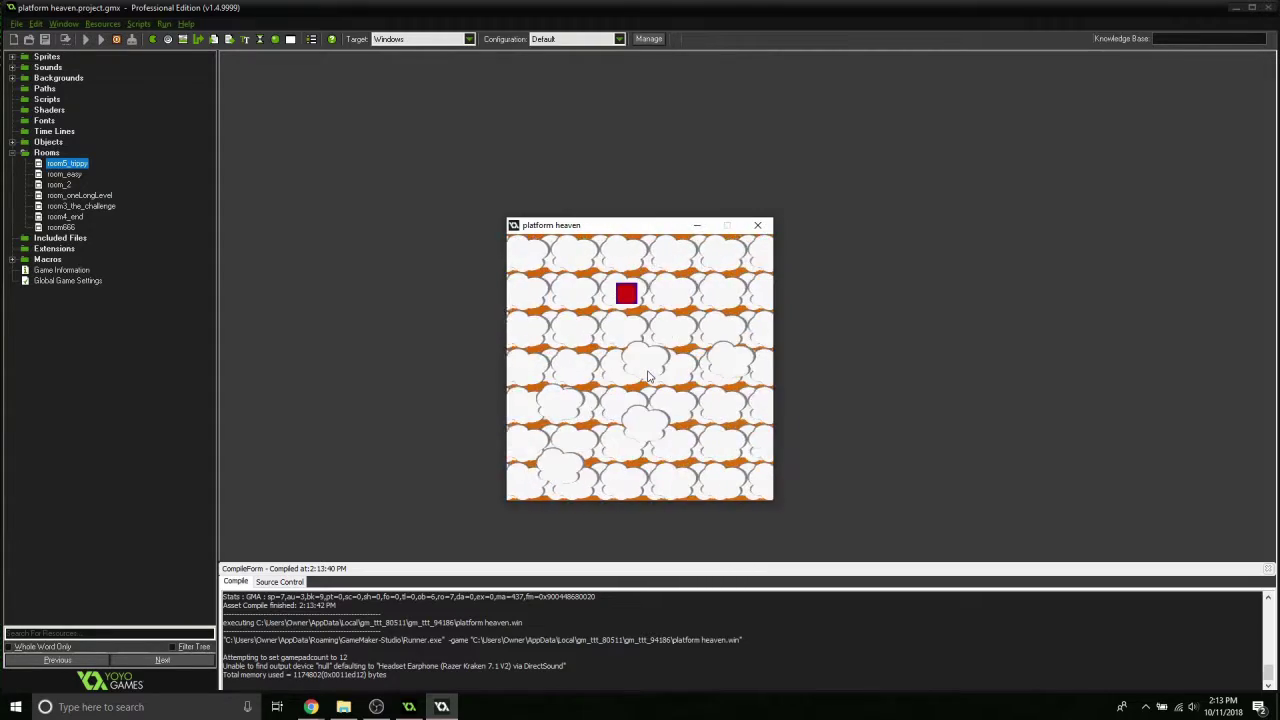
pyautogui.press('Up')
pyautogui.press('Right')
pyautogui.press('Right')
pyautogui.press('Up')
pyautogui.press('Right')
pyautogui.press('Up')
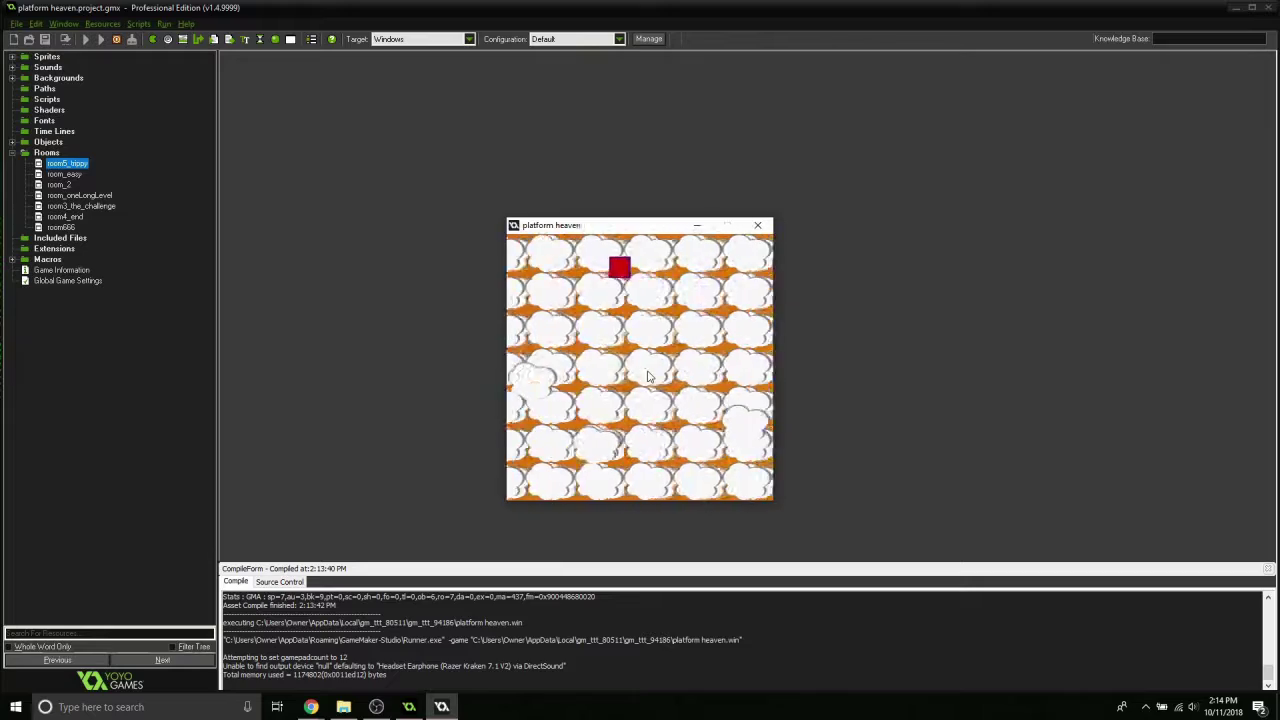
pyautogui.press('Left')
pyautogui.press('Up')
pyautogui.press('Right')
pyautogui.press('Up')
pyautogui.press('Up')
pyautogui.press('Left')
pyautogui.press('Up')
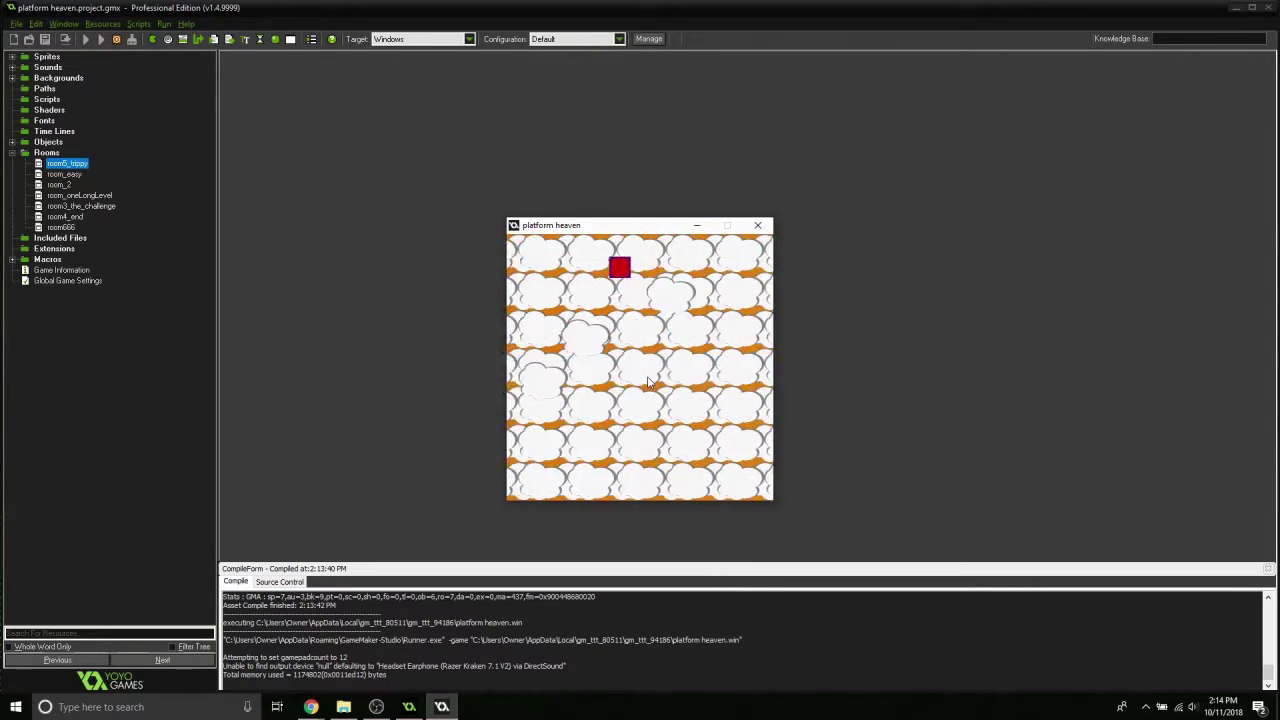
pyautogui.press('Up')
pyautogui.press('Right')
pyautogui.press('Up')
pyautogui.press('Left')
pyautogui.press('Up')
pyautogui.press('Right')
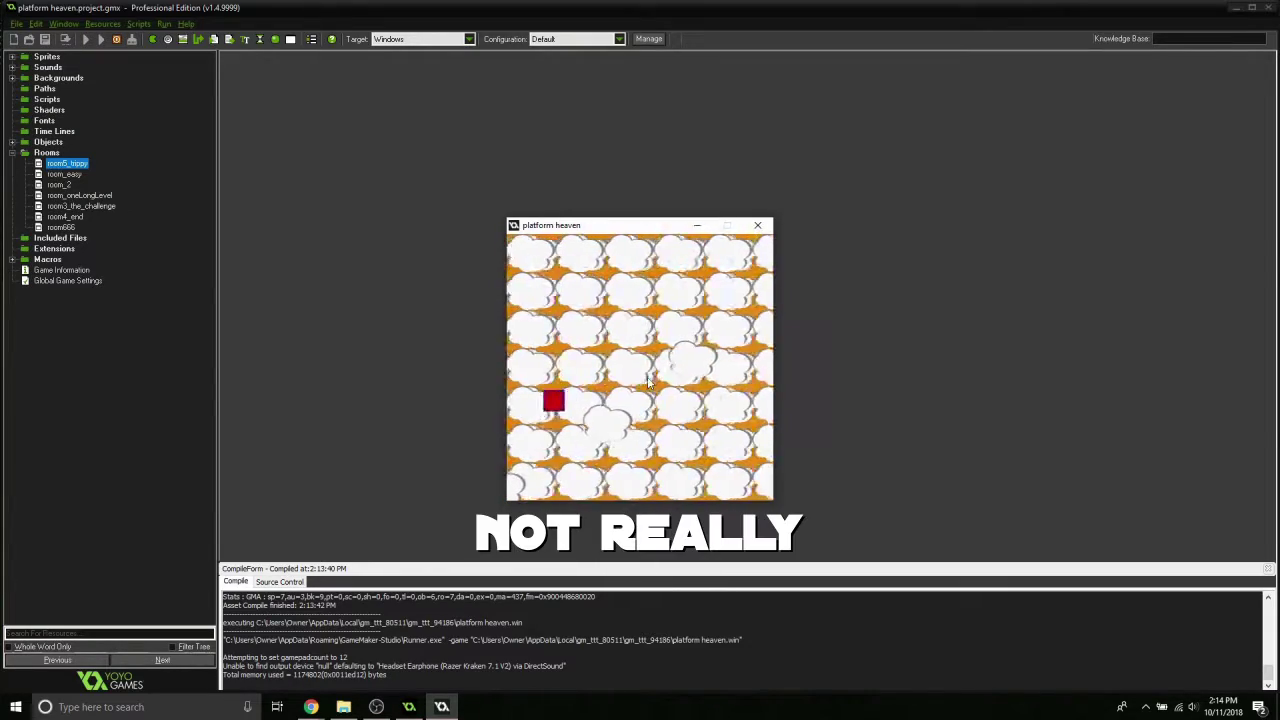
pyautogui.press('Up')
pyautogui.press('Right')
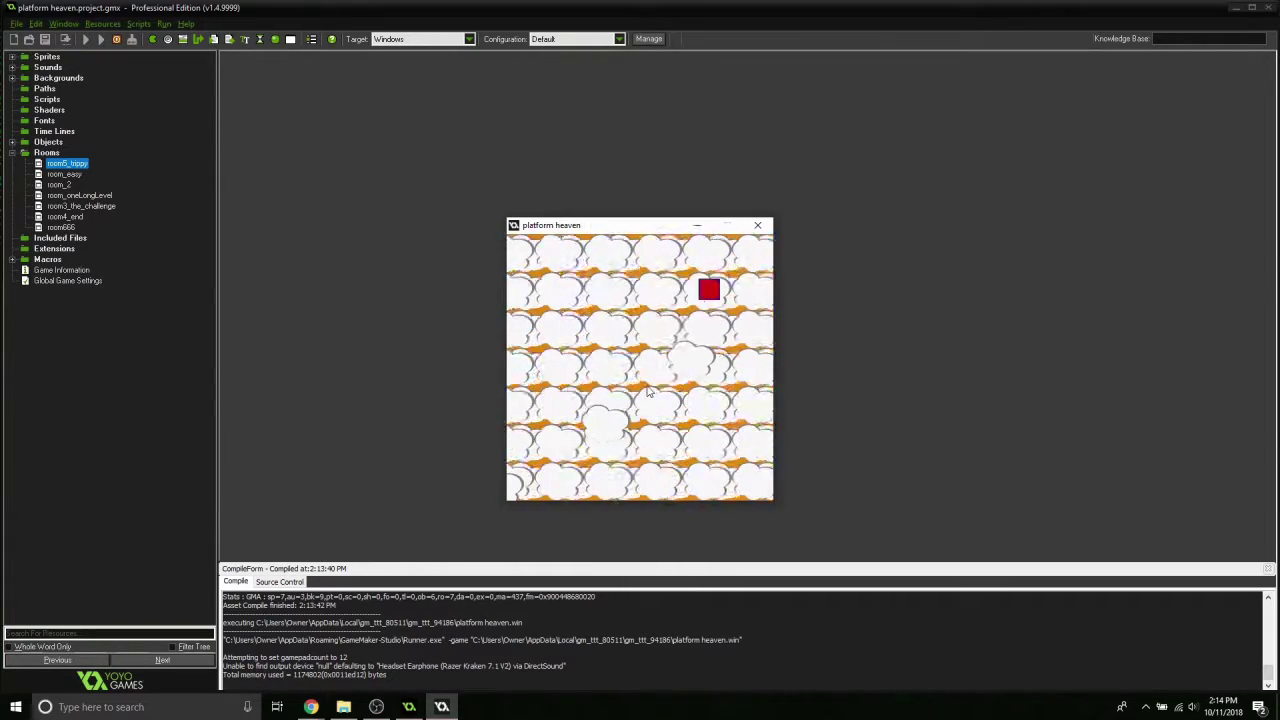
pyautogui.press('Right')
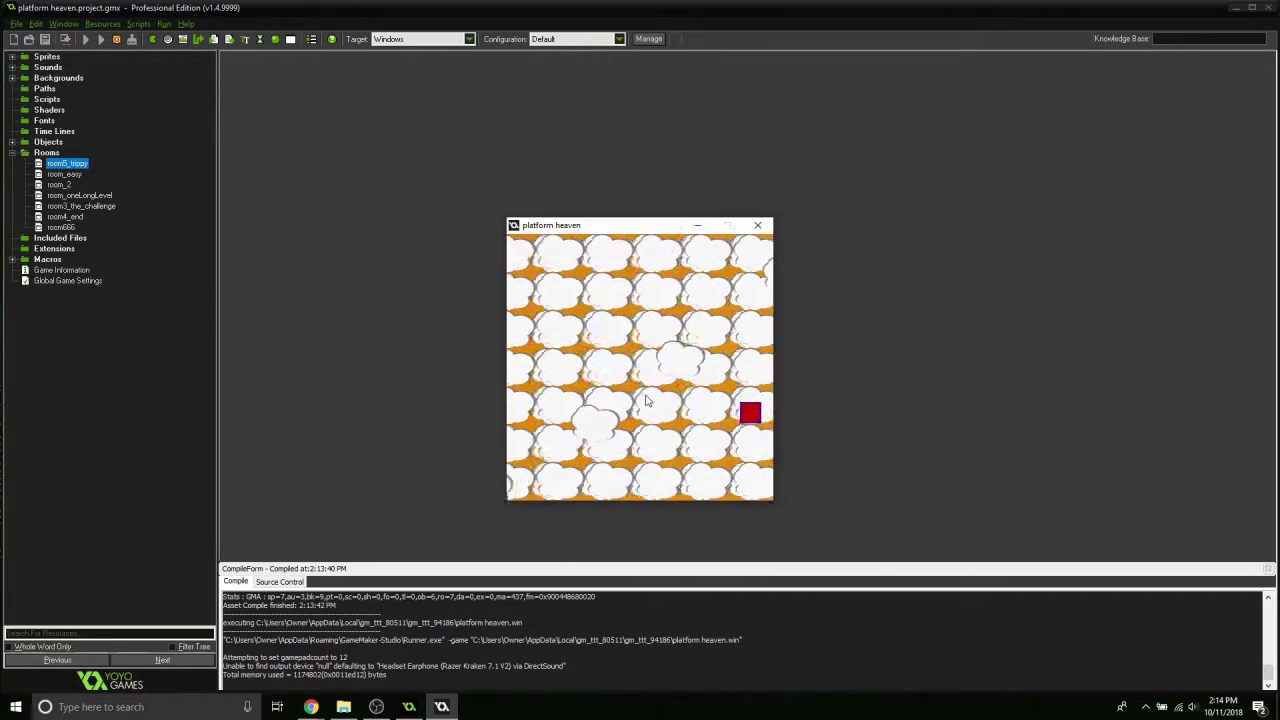
pyautogui.press('Right')
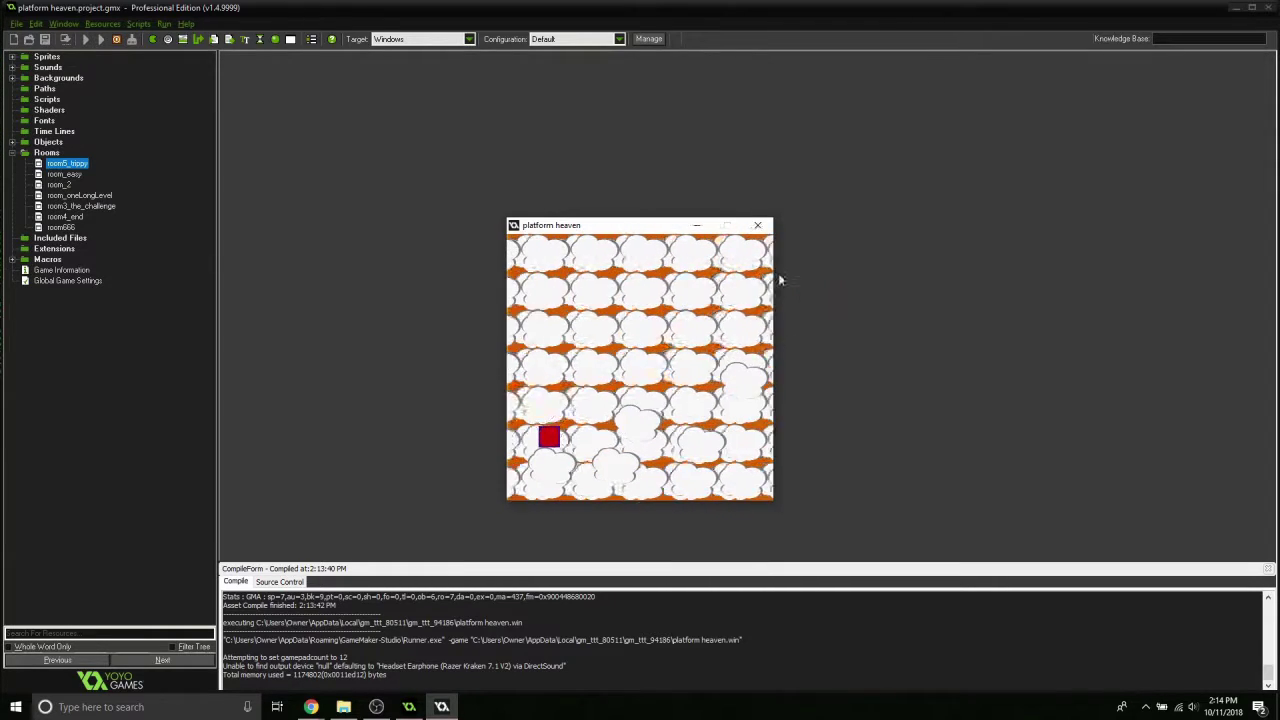
# Close the running game and move room5_trippy back between room3_the_challenge and room4_end in the Rooms list
pyautogui.click(760, 226)
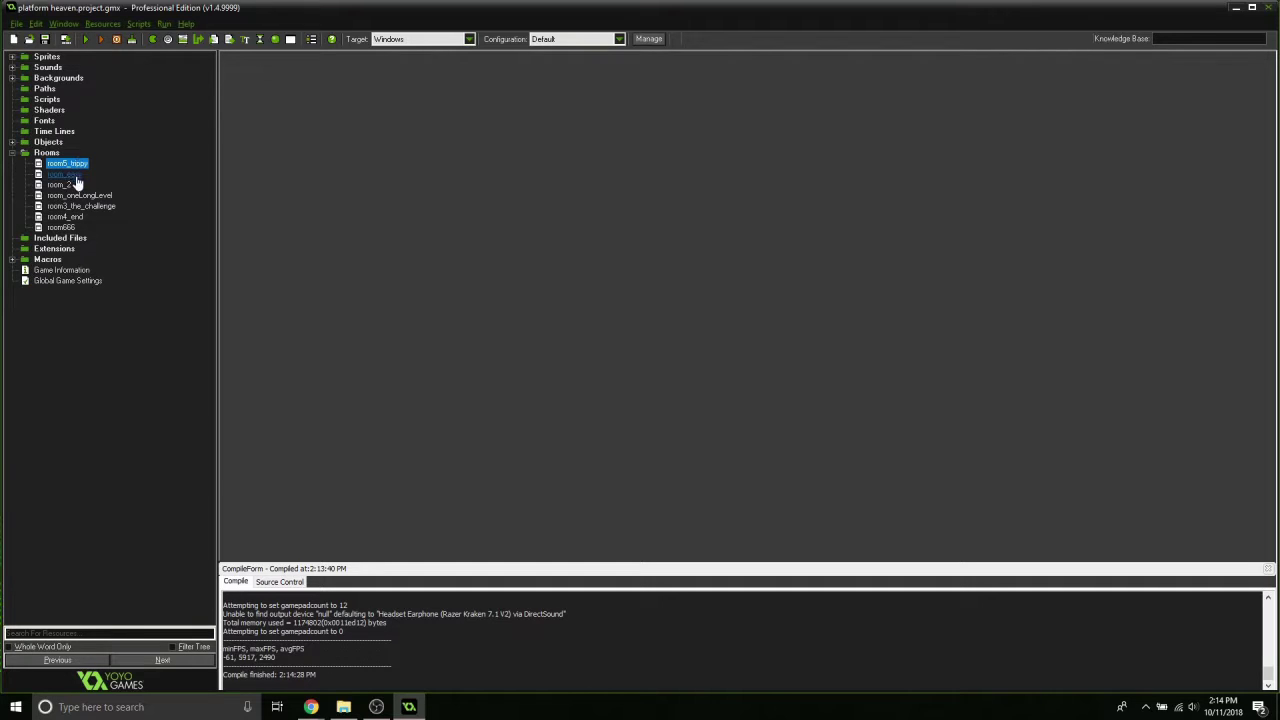
pyautogui.moveTo(77, 164); pyautogui.dragTo(128, 213)
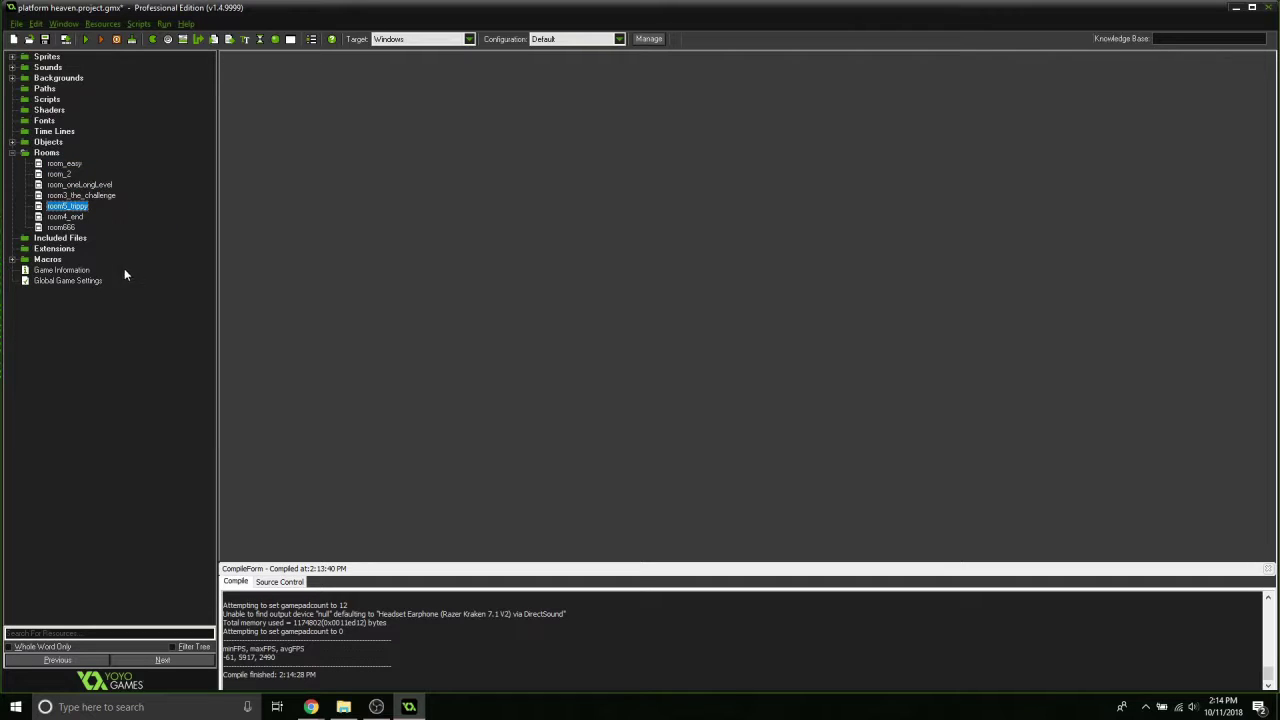
# Examine the images and properties of the sprites spr_player, sprite_one and spr_cloud one after another
pyautogui.click(12, 56)
pyautogui.click(62, 67)
pyautogui.doubleClick(62, 78)
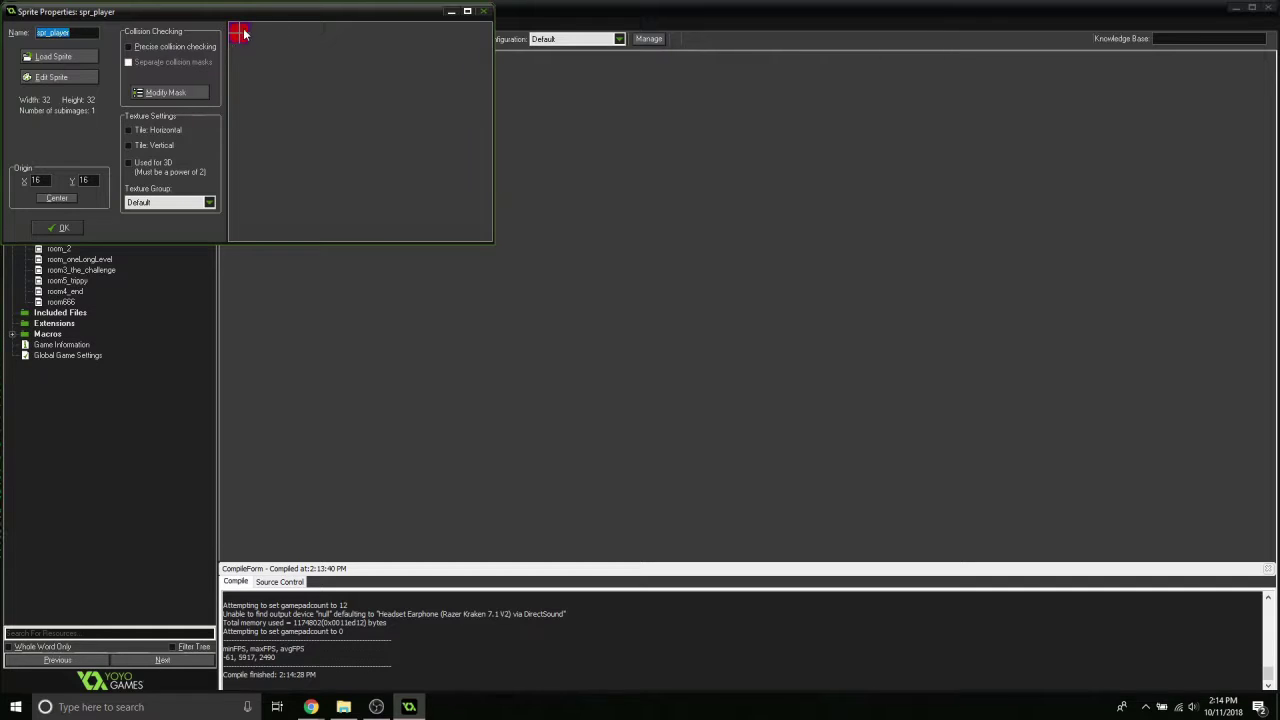
pyautogui.click(485, 12)
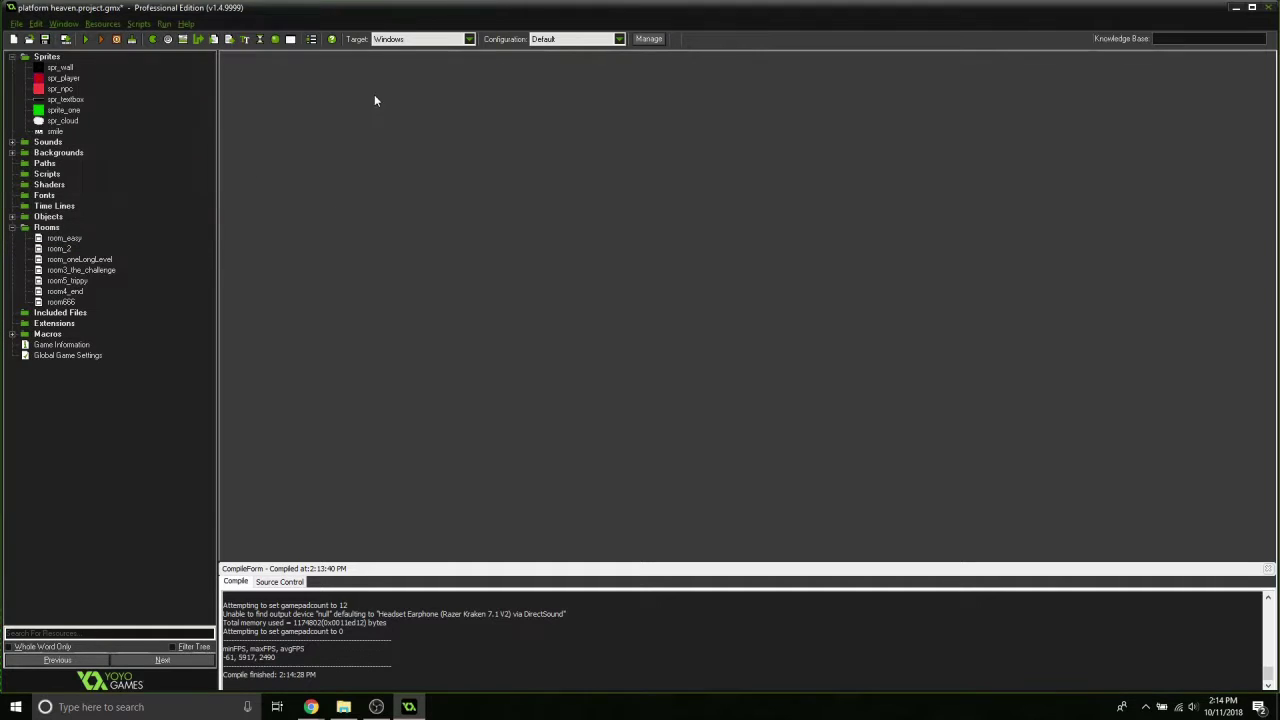
pyautogui.doubleClick(64, 110)
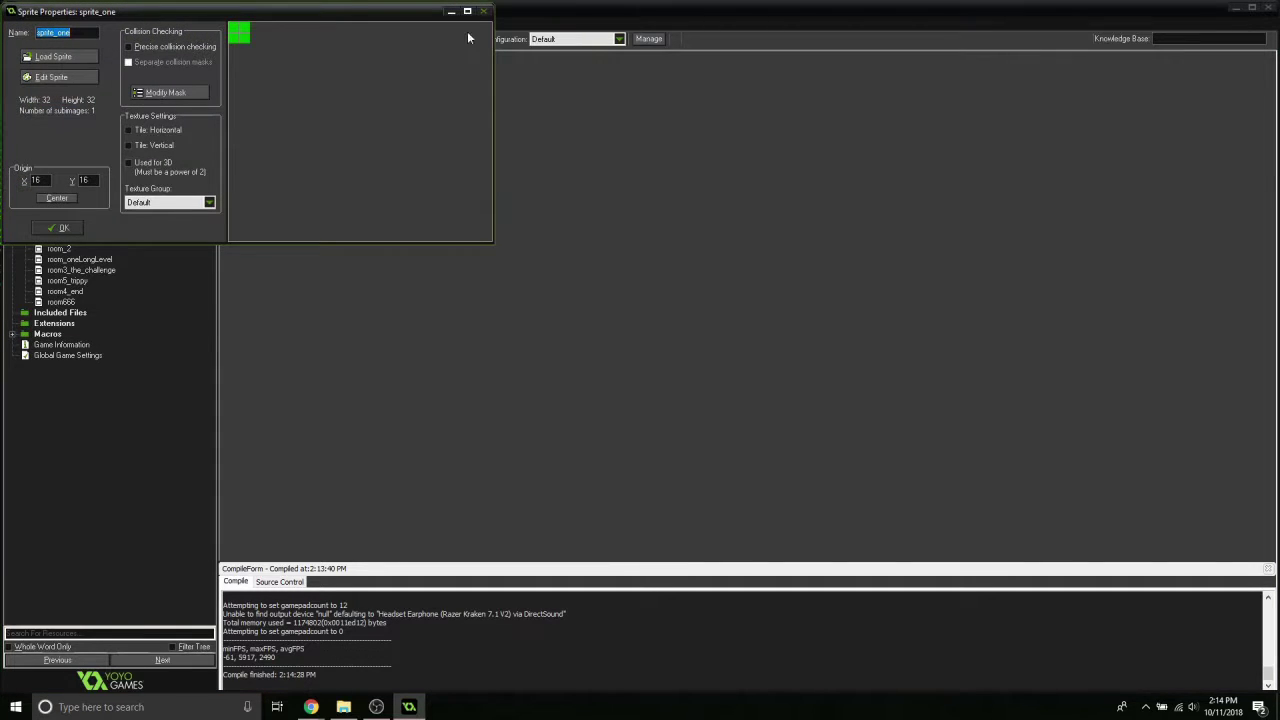
pyautogui.click(484, 12)
pyautogui.doubleClick(56, 121)
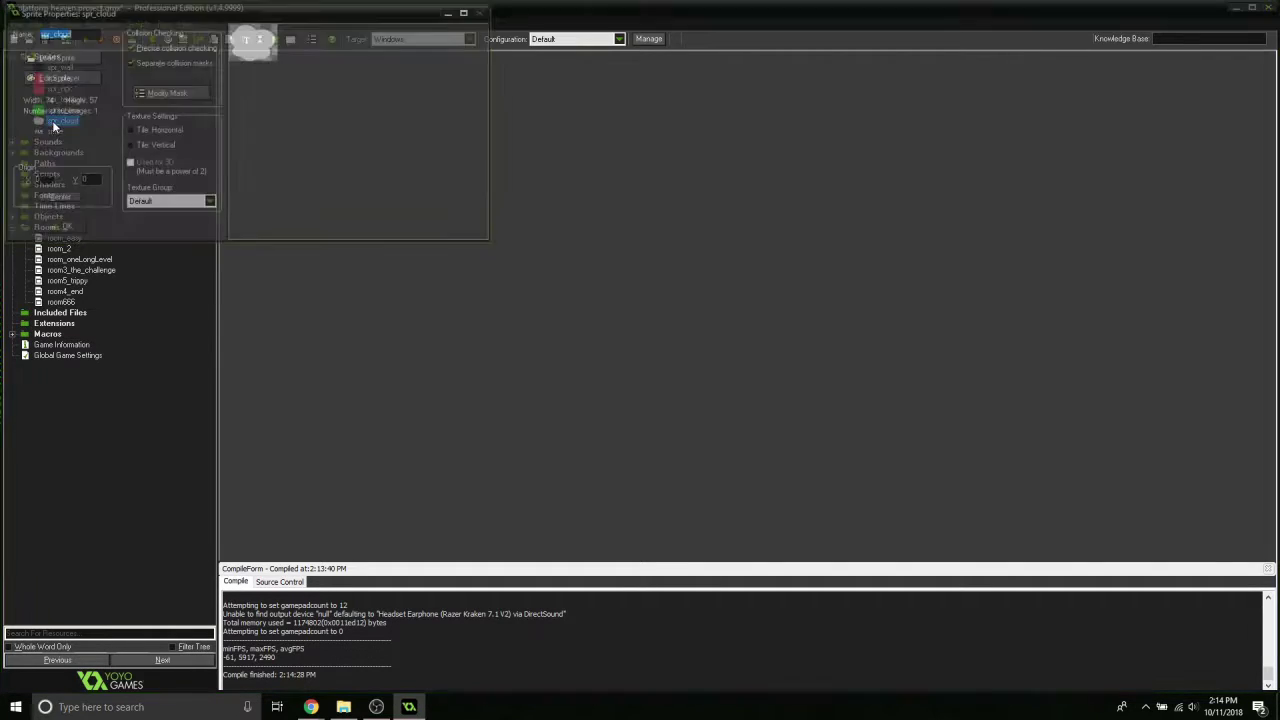
pyautogui.click(484, 12)
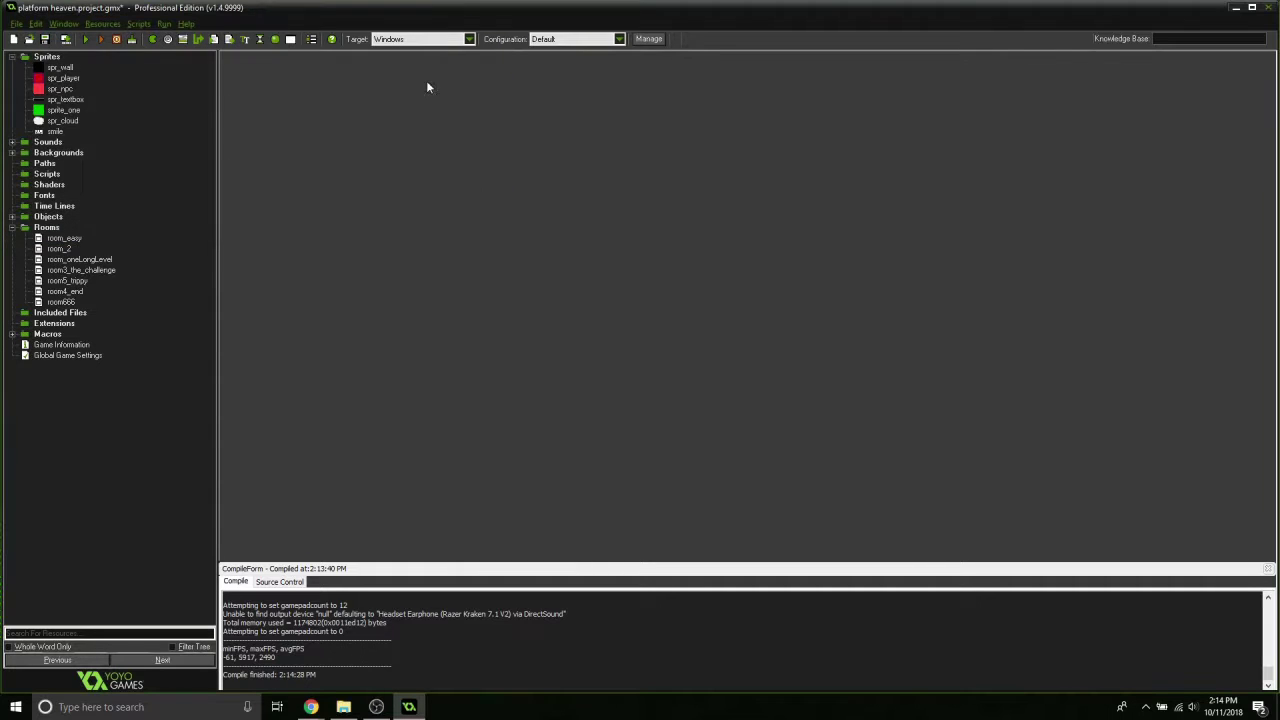
# Inspect the cloud image bachground5 and look along the full width of the background_orange_sky1 gradient
pyautogui.click(16, 152)
pyautogui.doubleClick(87, 243)
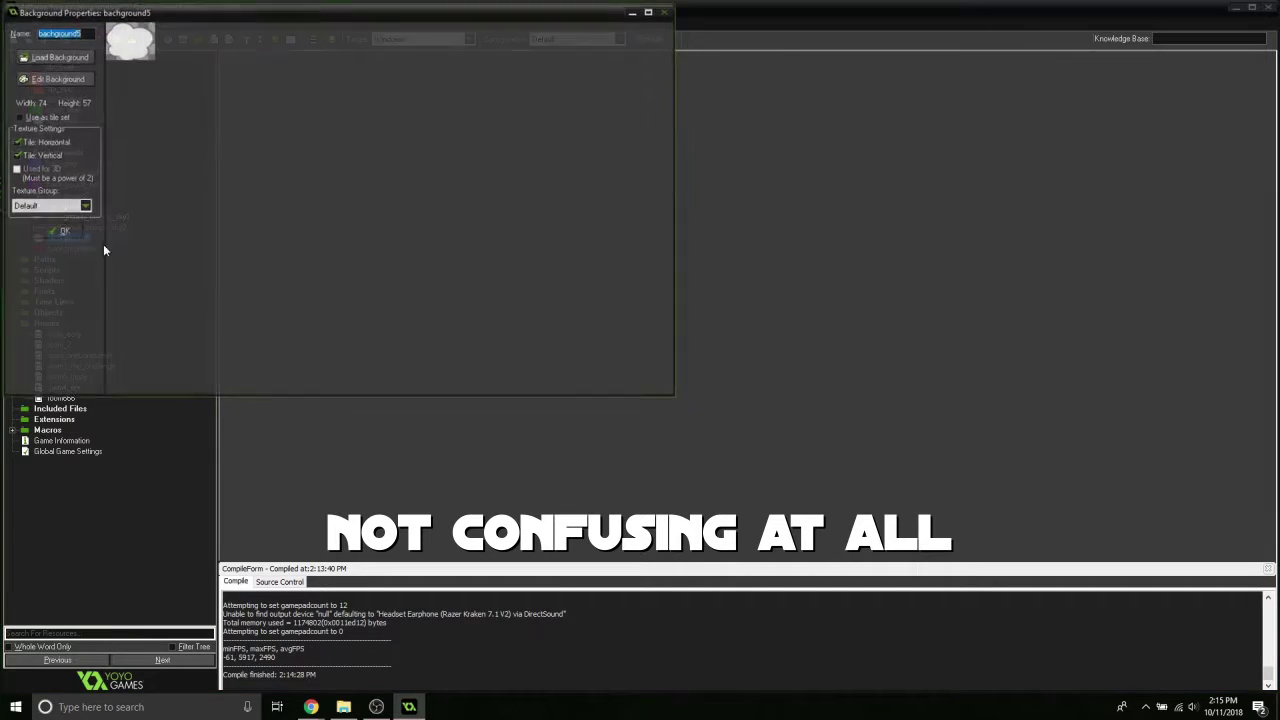
pyautogui.click(666, 11)
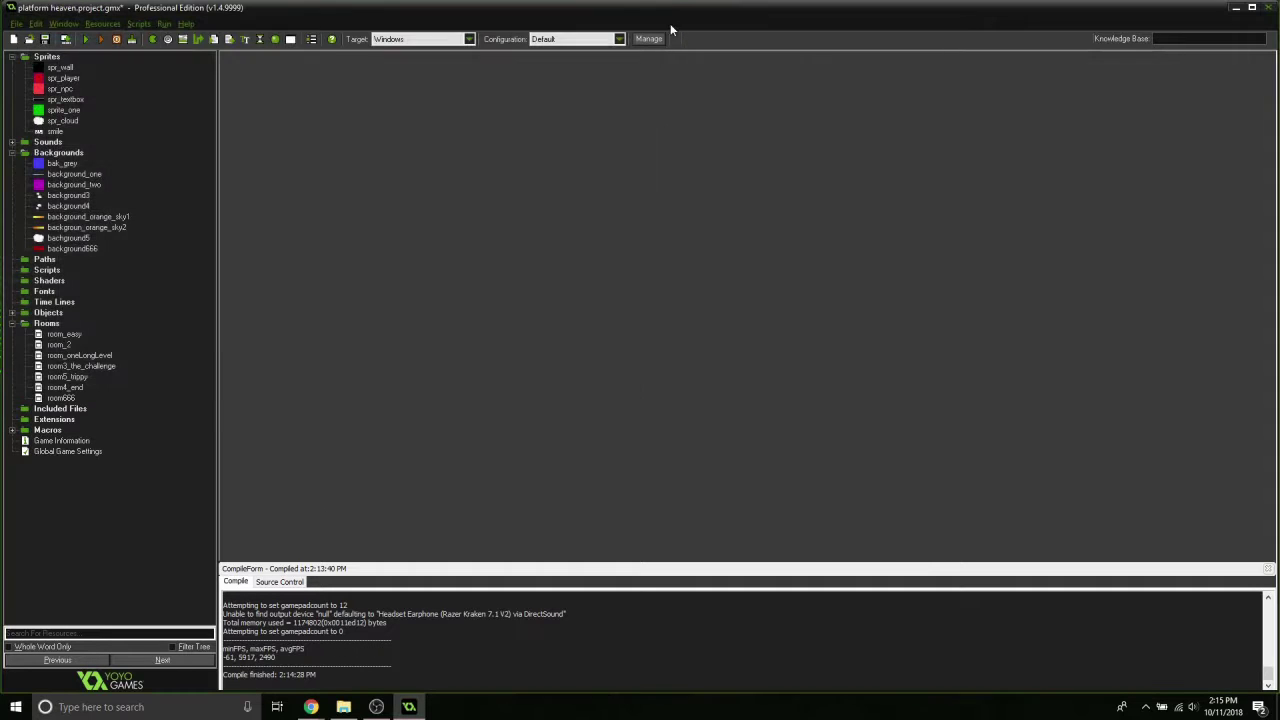
pyautogui.doubleClick(75, 217)
pyautogui.moveTo(248, 390); pyautogui.dragTo(668, 391)
pyautogui.click(573, 387)
pyautogui.click(573, 390)
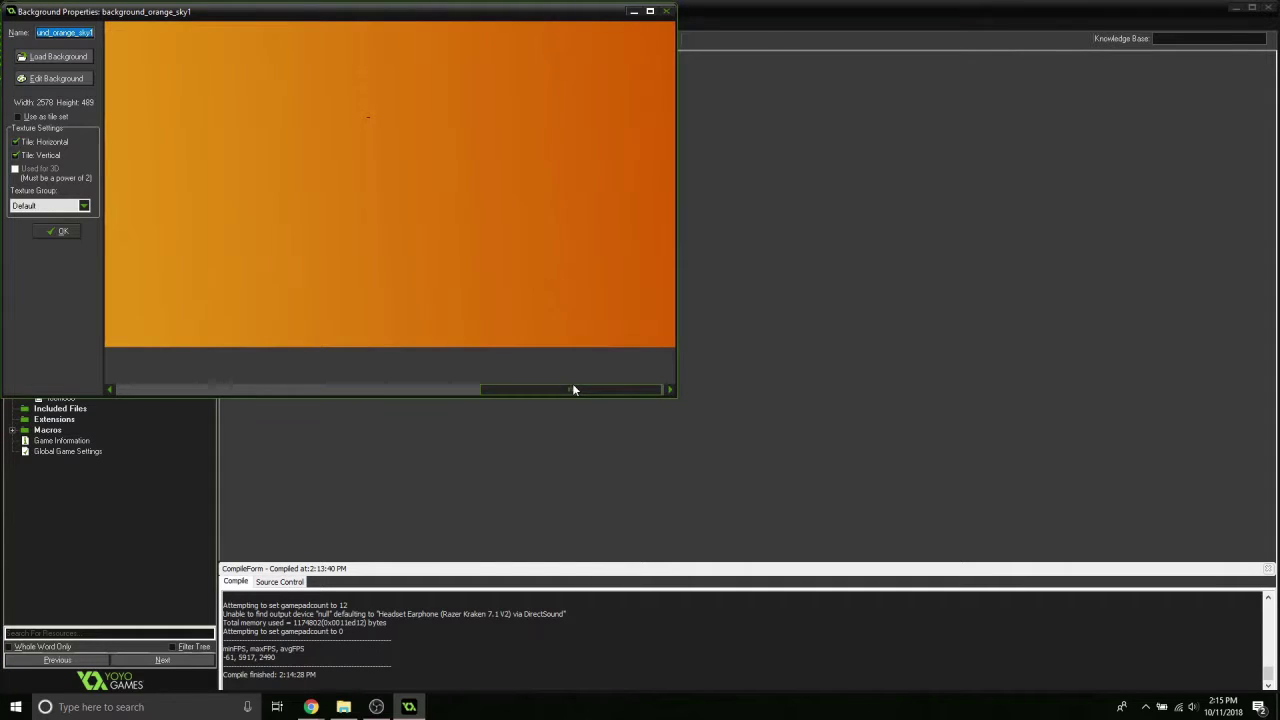
pyautogui.click(666, 11)
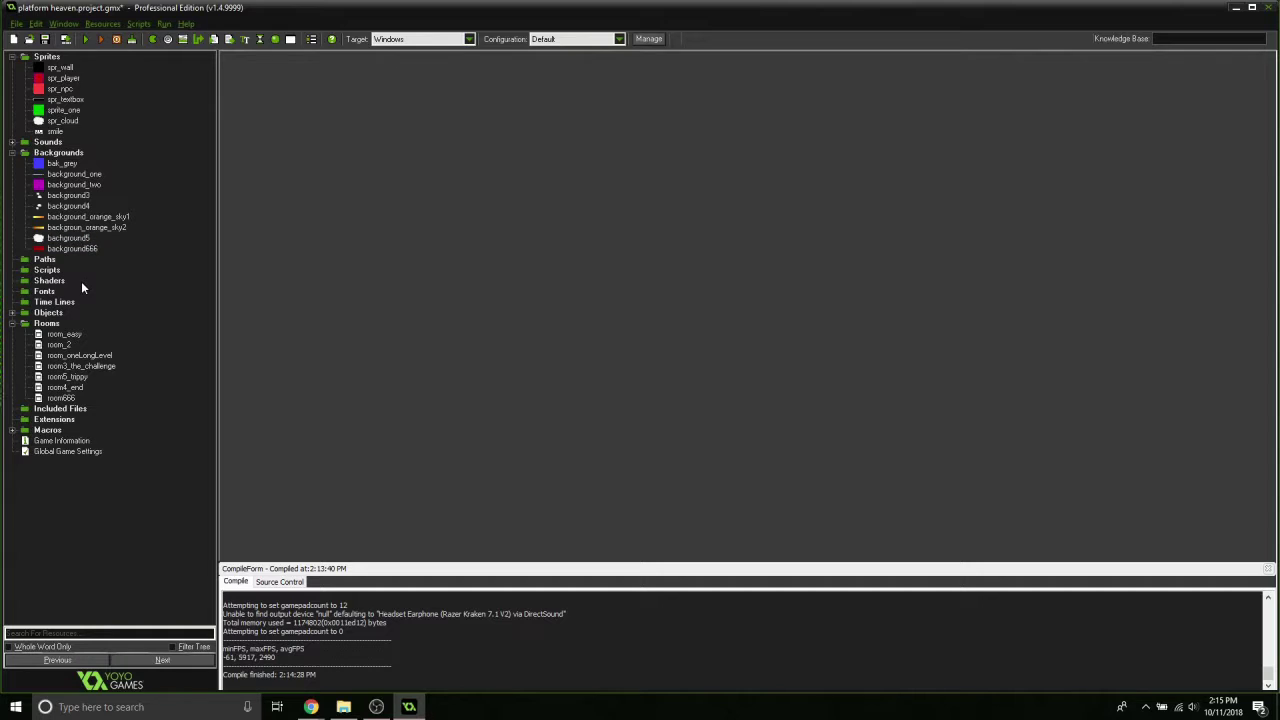
# Examine the blue gradient of background_one along its full width and close its properties
pyautogui.doubleClick(79, 175)
pyautogui.moveTo(238, 390); pyautogui.dragTo(560, 395)
pyautogui.click(503, 397)
pyautogui.click(513, 391)
pyautogui.click(518, 391)
pyautogui.click(553, 397)
pyautogui.click(591, 394)
pyautogui.click(514, 390)
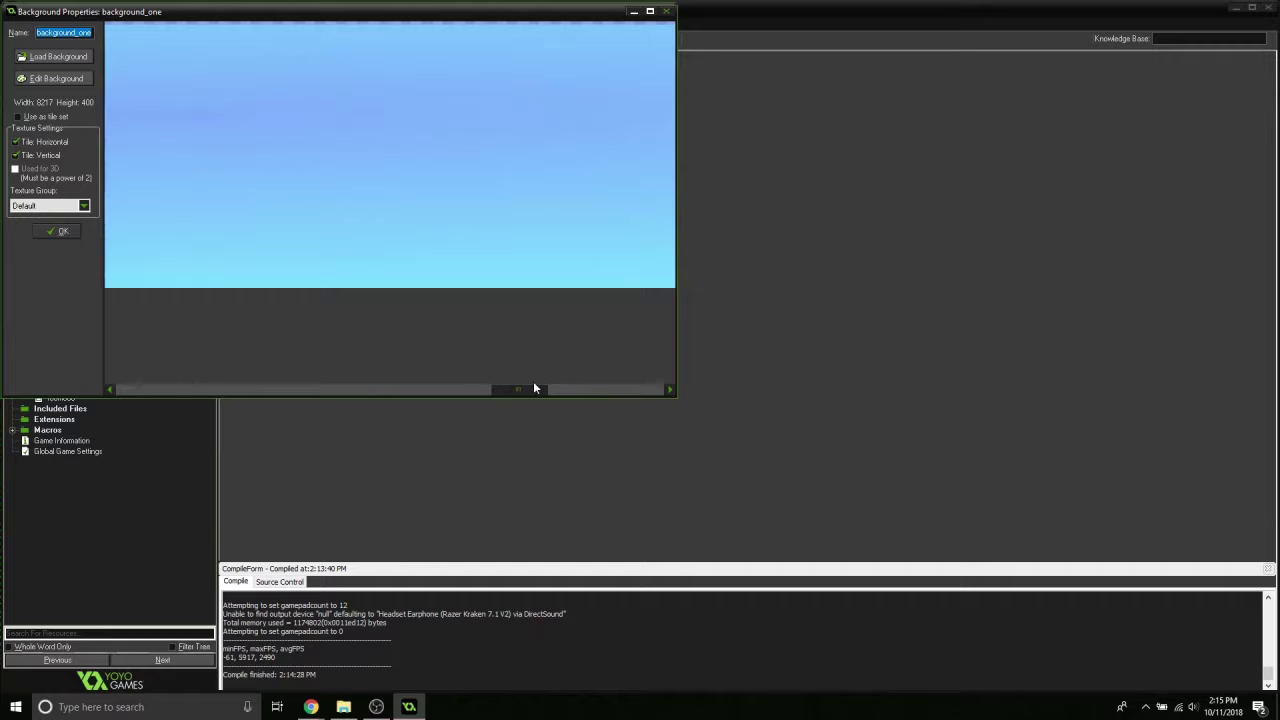
pyautogui.click(666, 11)
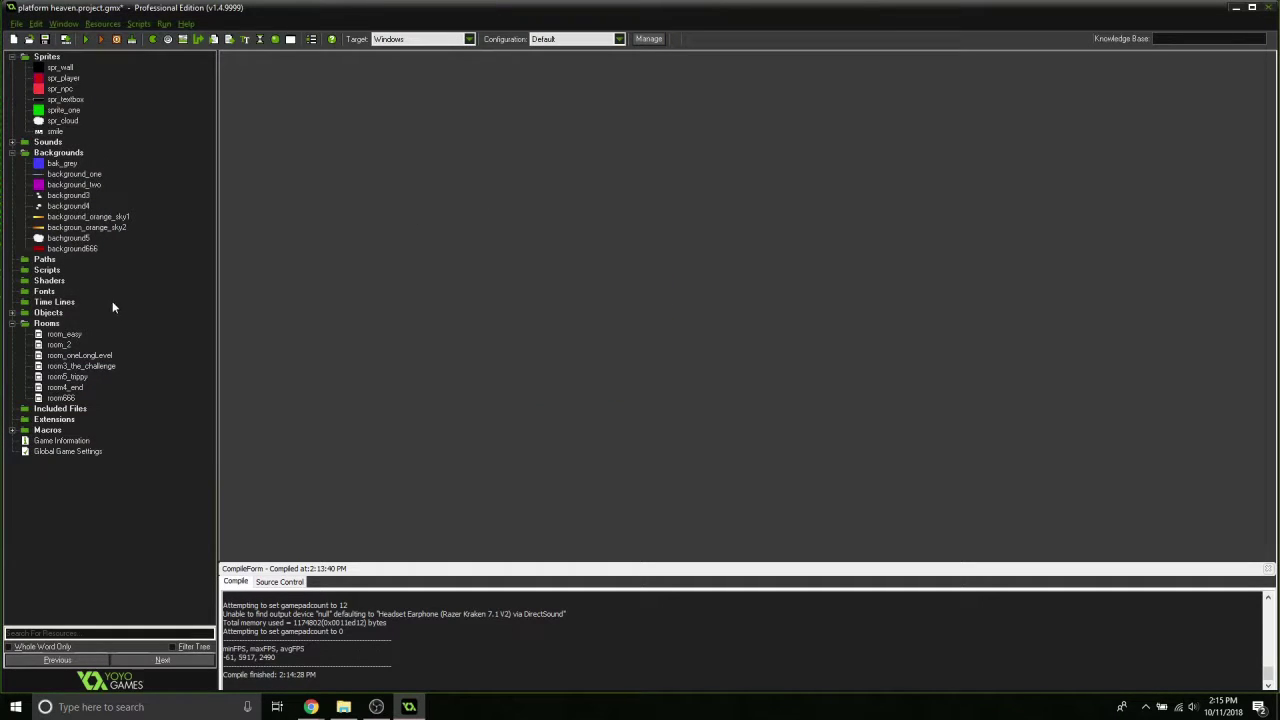
# Open background666 in the image editor and draw a thin black freehand line on the upper part of the red image
pyautogui.doubleClick(74, 248)
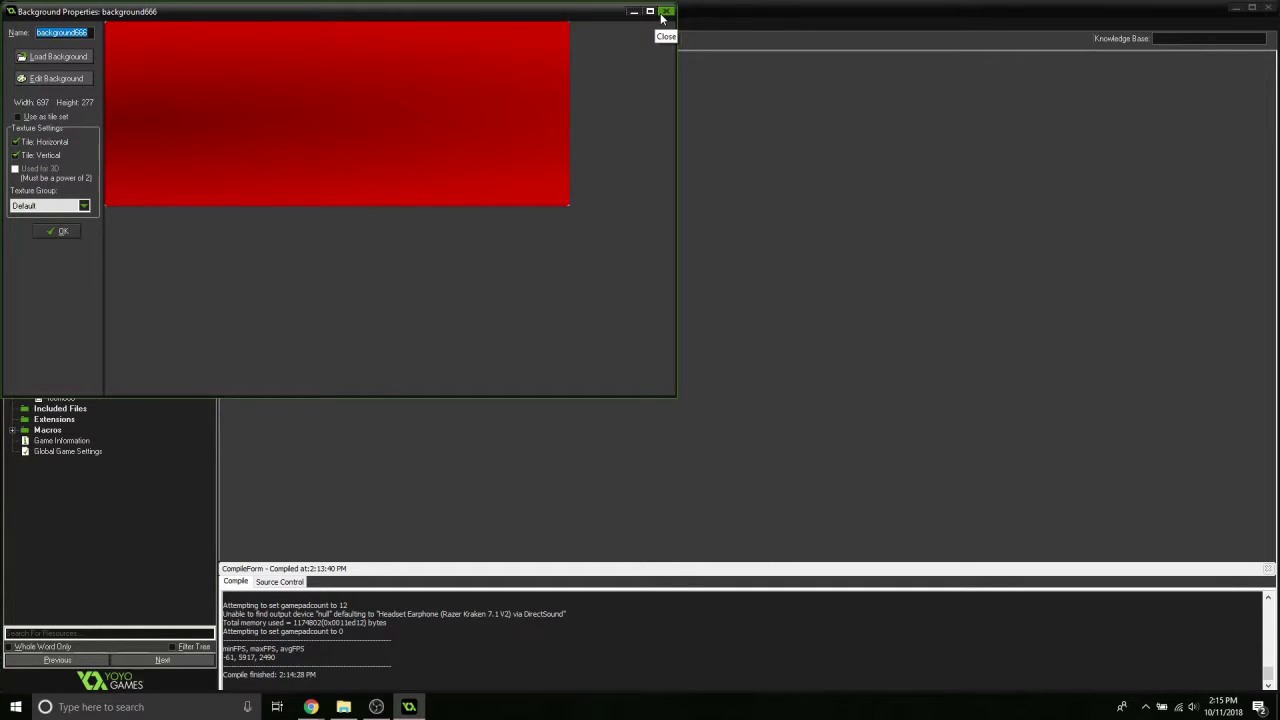
pyautogui.click(59, 80)
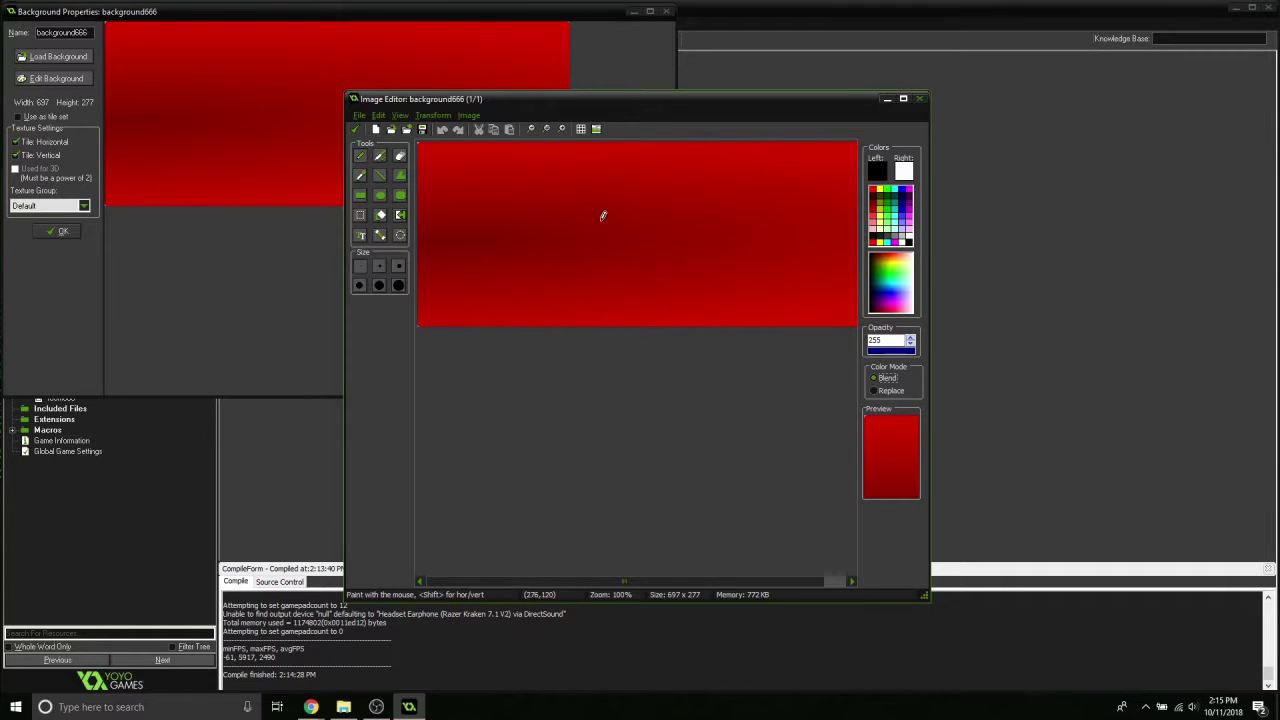
pyautogui.click(571, 179)
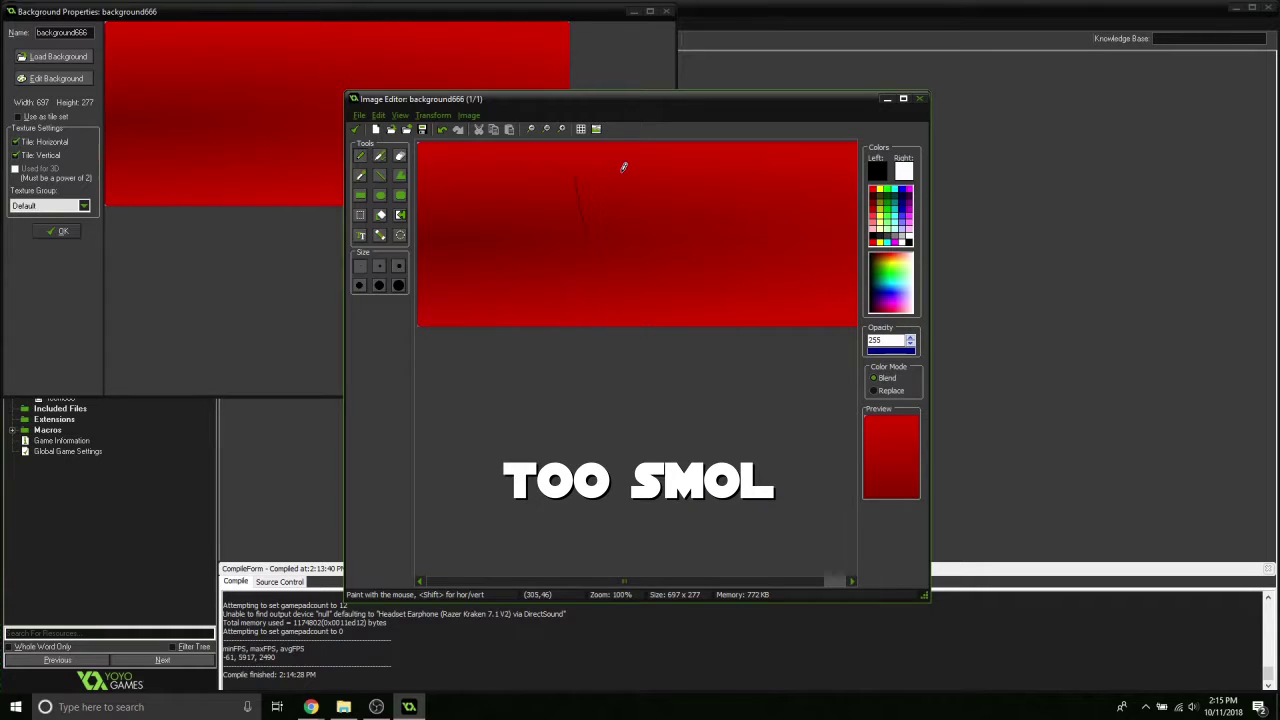
# Undo the thin line, paint a black frowning face with eyebrows on background666 using the largest brush, and keep the edited image
pyautogui.hotkey('ctrl', 'z')
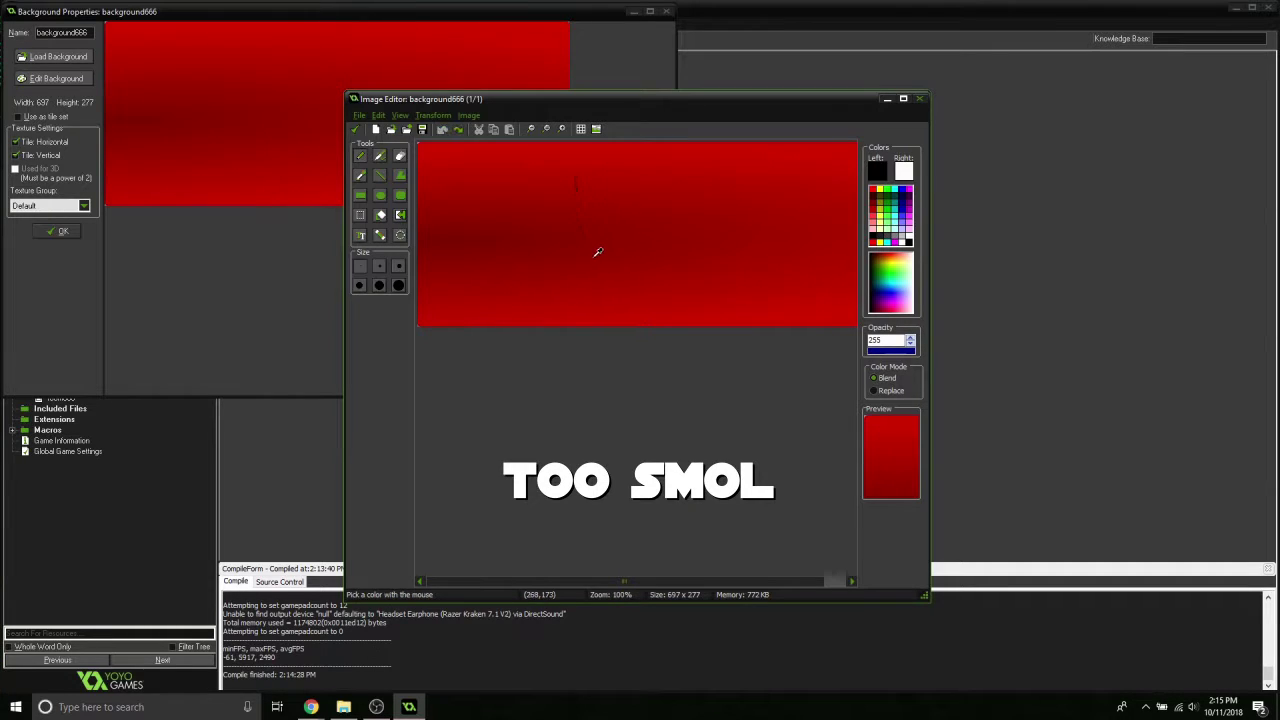
pyautogui.click(398, 285)
pyautogui.moveTo(556, 165); pyautogui.dragTo(580, 234)
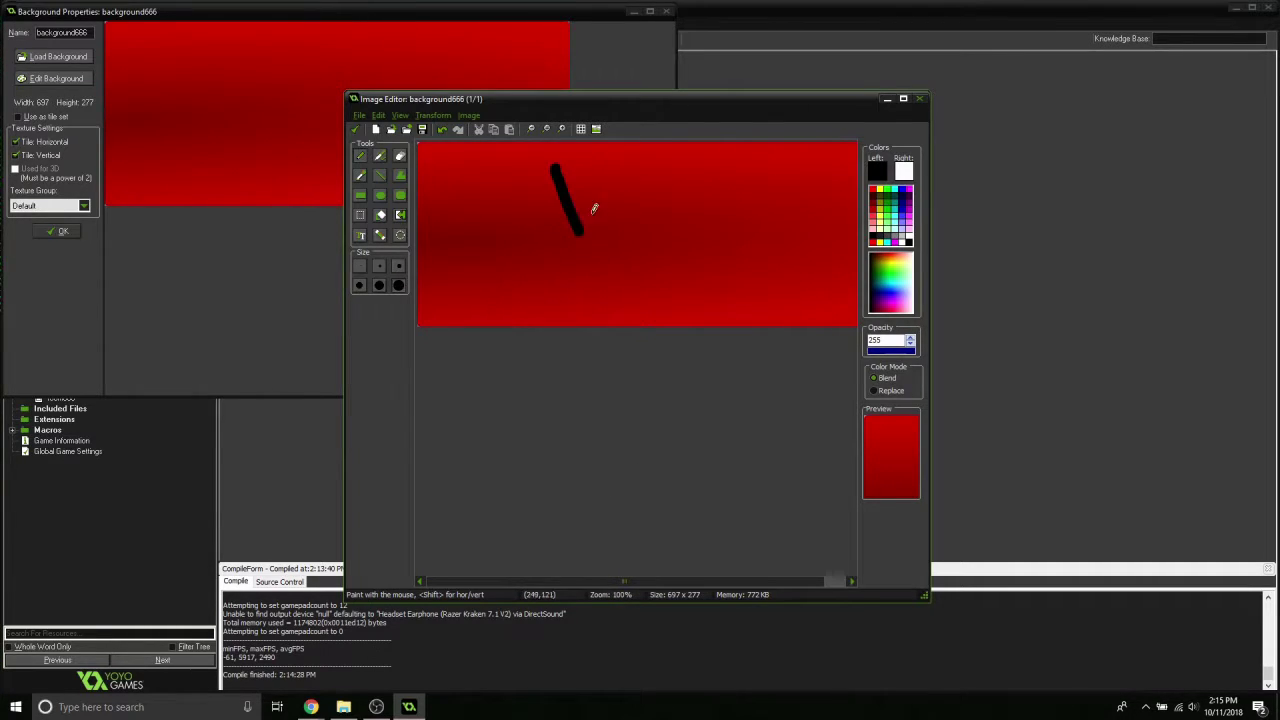
pyautogui.moveTo(610, 160); pyautogui.dragTo(642, 229)
pyautogui.moveTo(576, 294)
pyautogui.mouseDown()
pyautogui.moveTo(636, 258)
pyautogui.moveTo(681, 298)
pyautogui.mouseUp()
pyautogui.moveTo(527, 165); pyautogui.dragTo(597, 198)
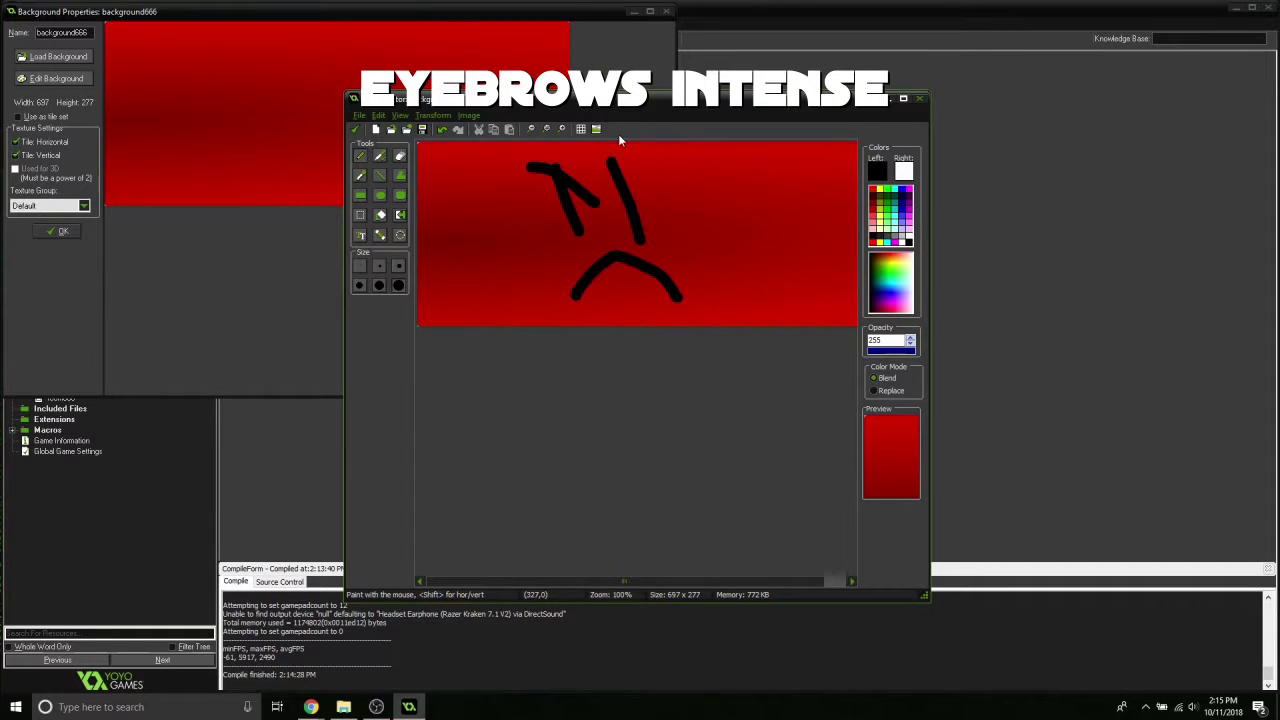
pyautogui.moveTo(619, 140); pyautogui.dragTo(592, 214)
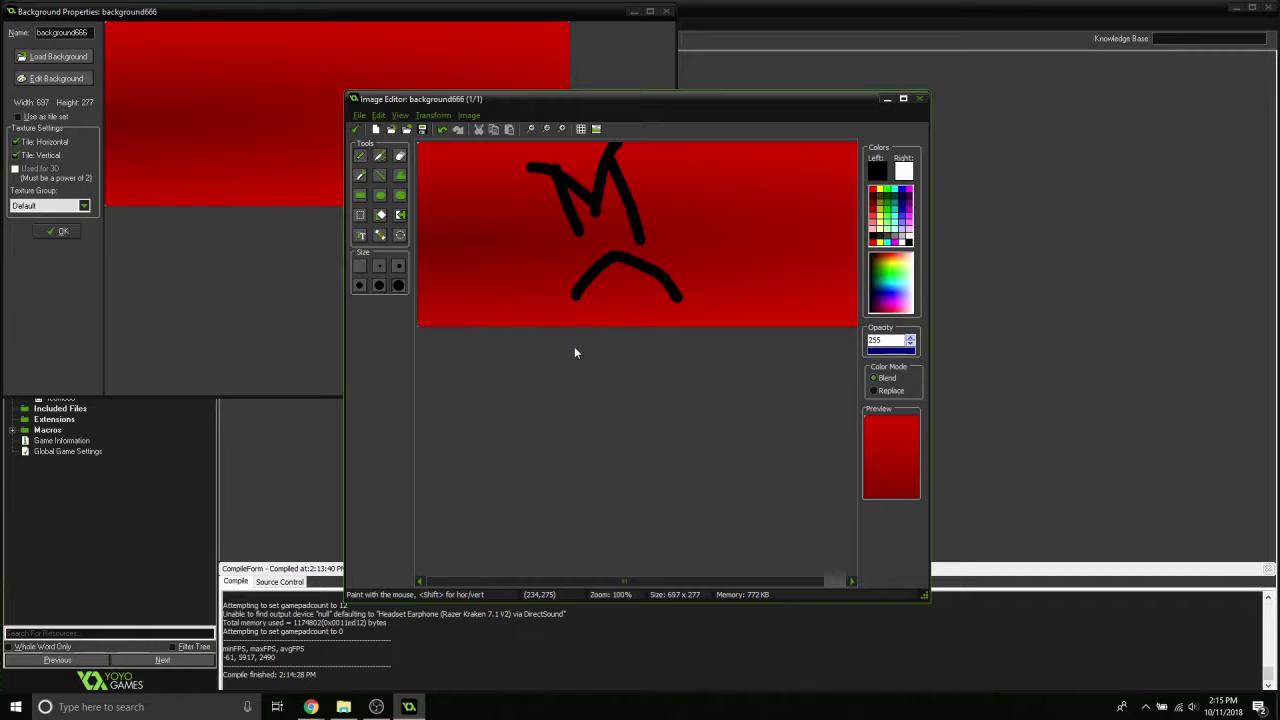
pyautogui.click(358, 130)
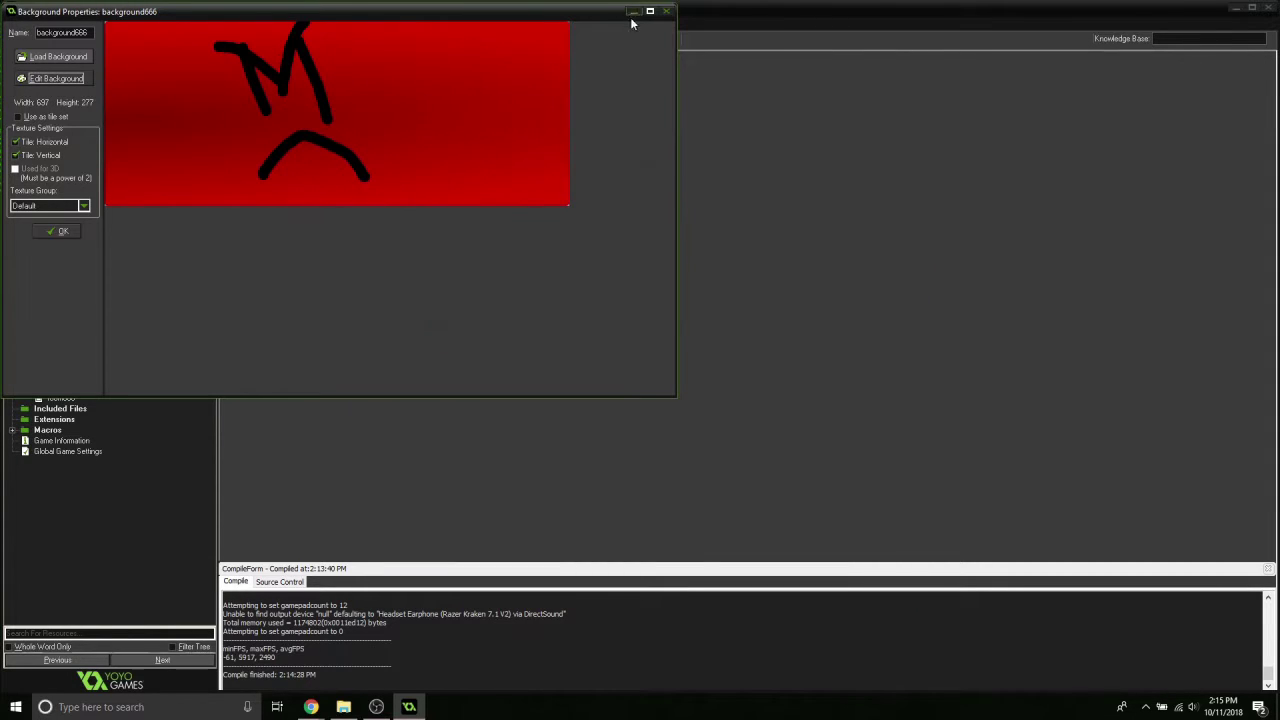
pyautogui.click(57, 231)
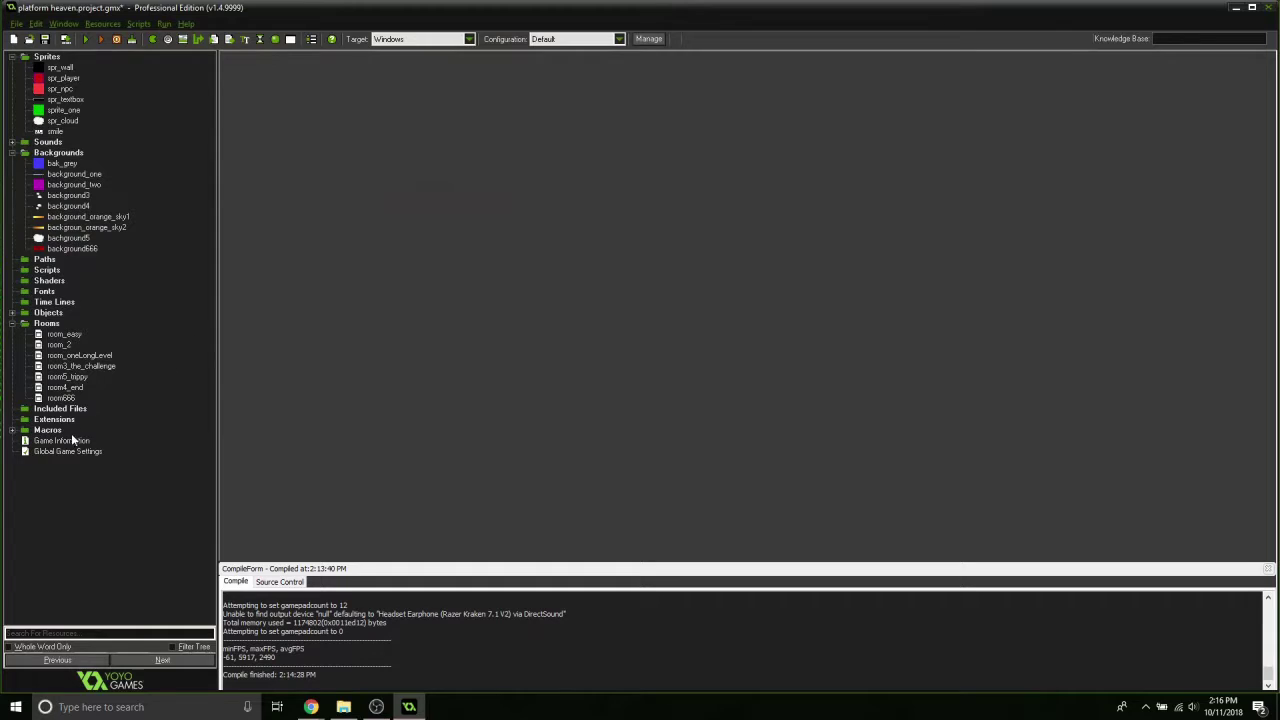
# Move room666 to the first position among the rooms and test the saved project in a short game run
pyautogui.moveTo(60, 398); pyautogui.dragTo(60, 325)
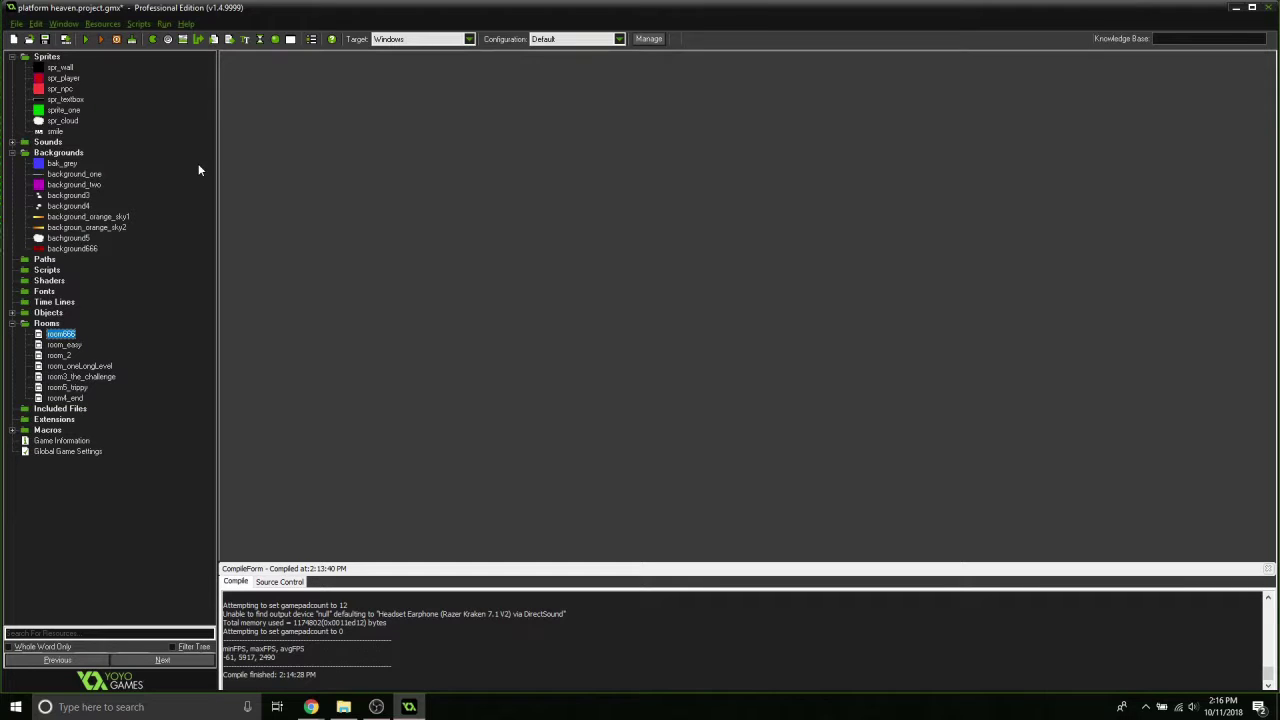
pyautogui.hotkey('ctrl', 's')
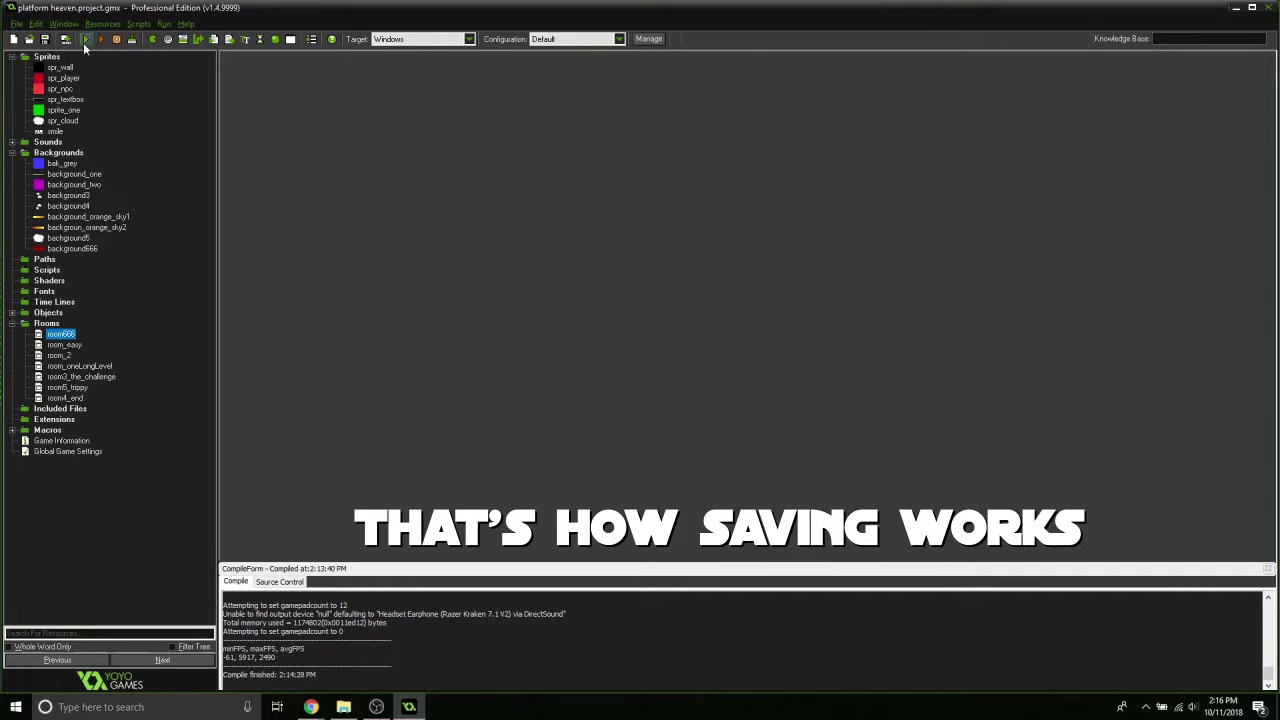
pyautogui.click(100, 39)
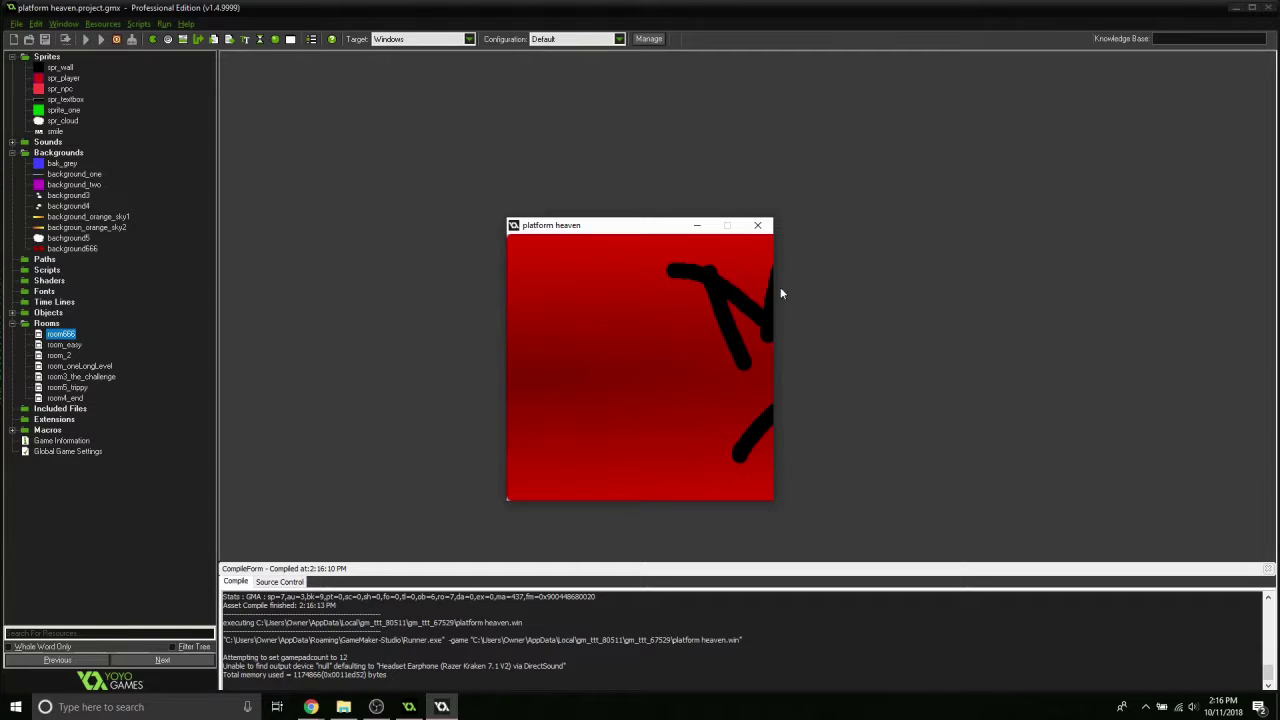
pyautogui.click(767, 231)
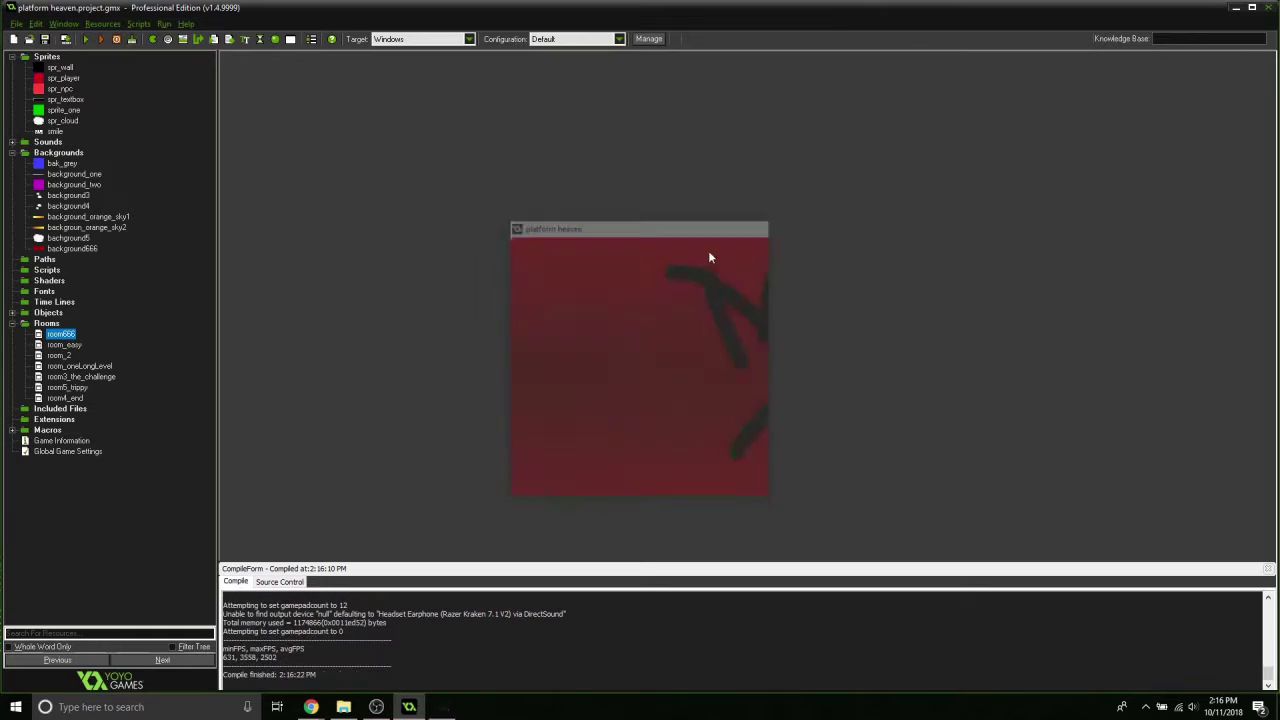
# Place an obj_player instance in room666 at X 224, Y 192
pyautogui.doubleClick(61, 335)
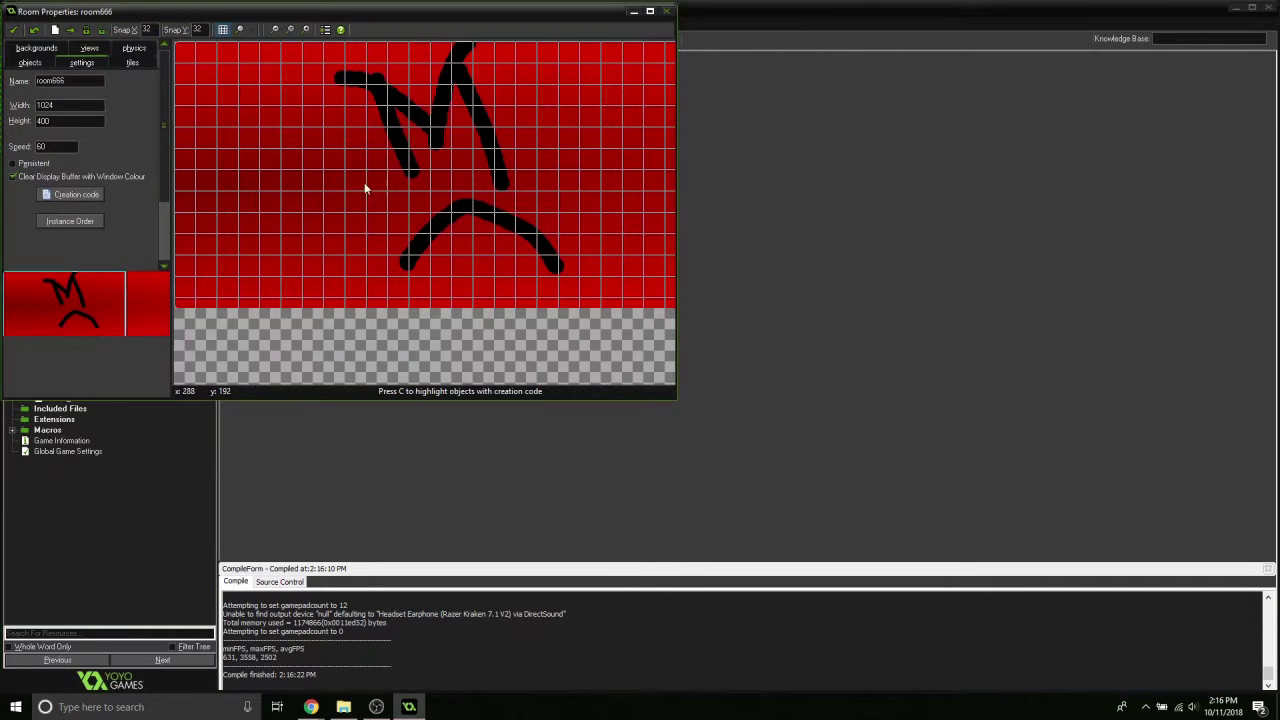
pyautogui.click(134, 50)
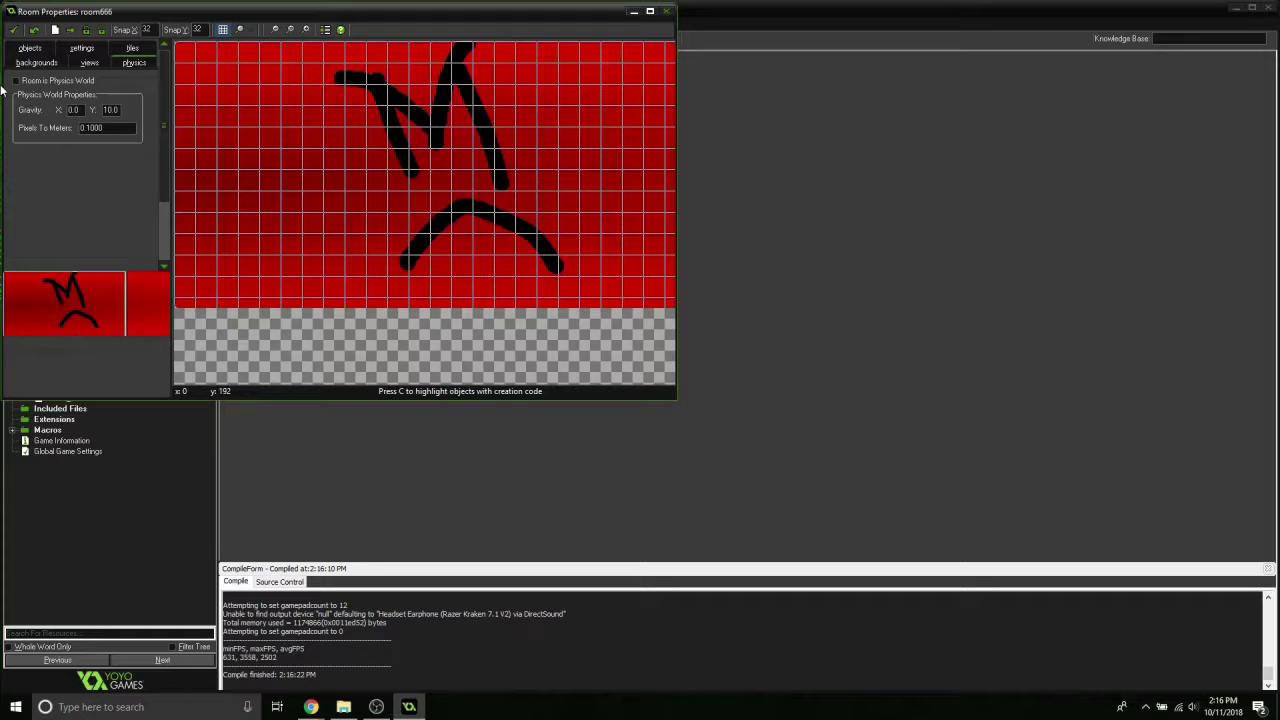
pyautogui.click(34, 62)
pyautogui.click(30, 49)
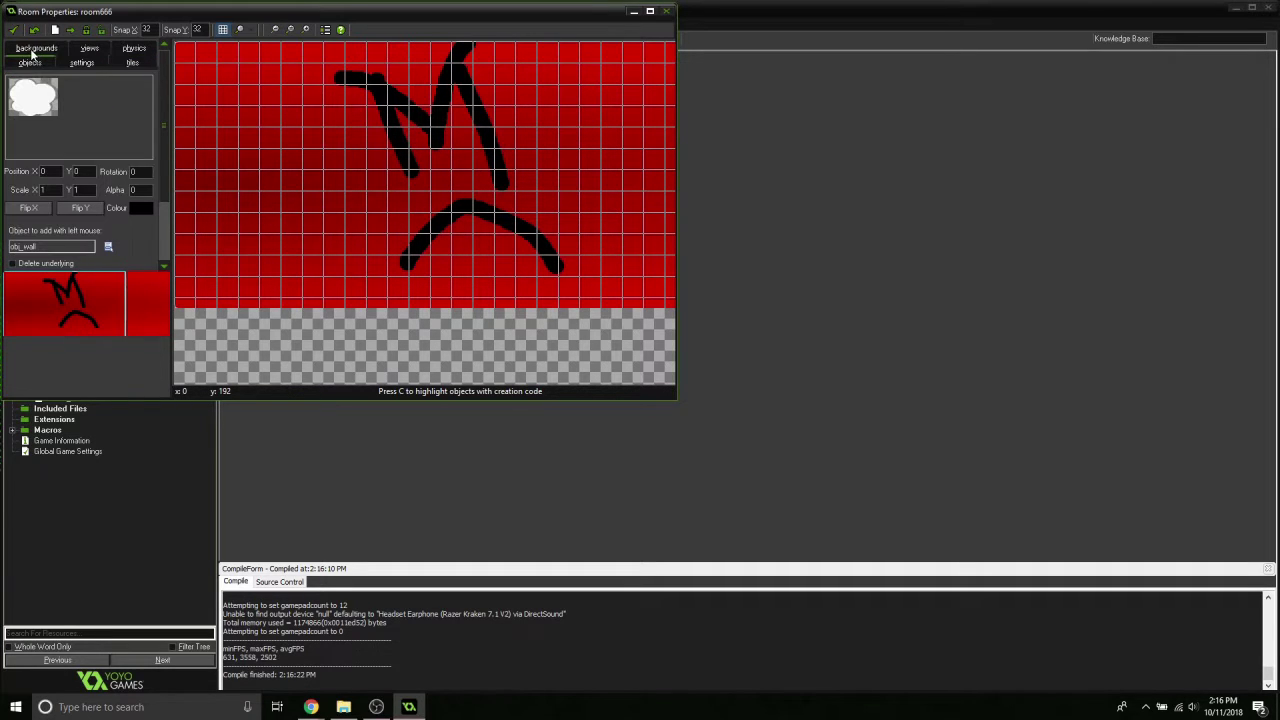
pyautogui.scroll(-1, 82, 248)
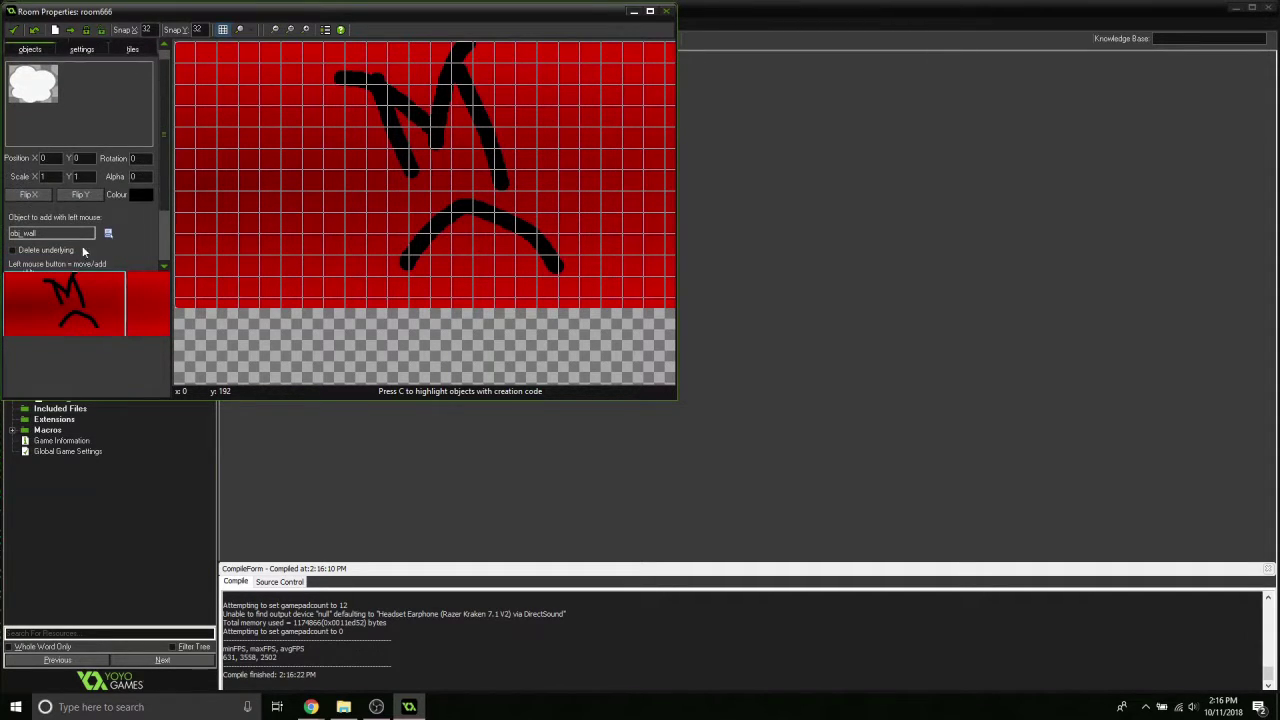
pyautogui.click(108, 233)
pyautogui.click(138, 260)
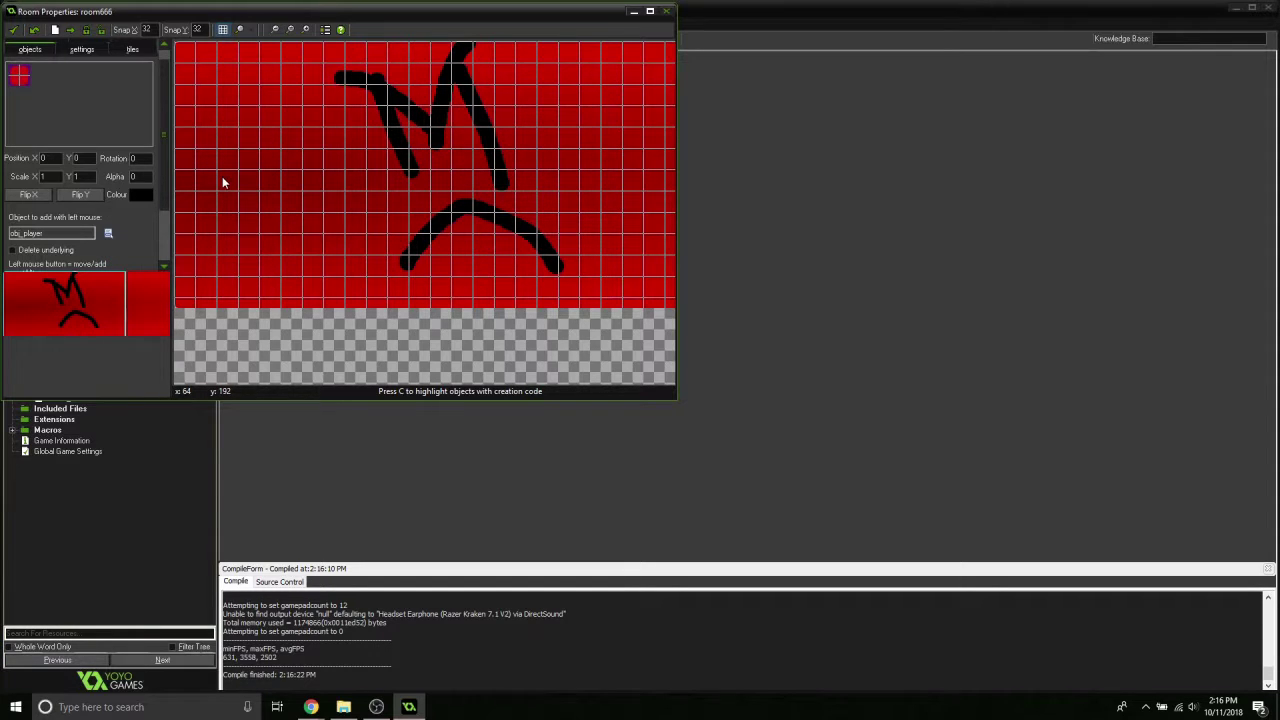
pyautogui.click(340, 178)
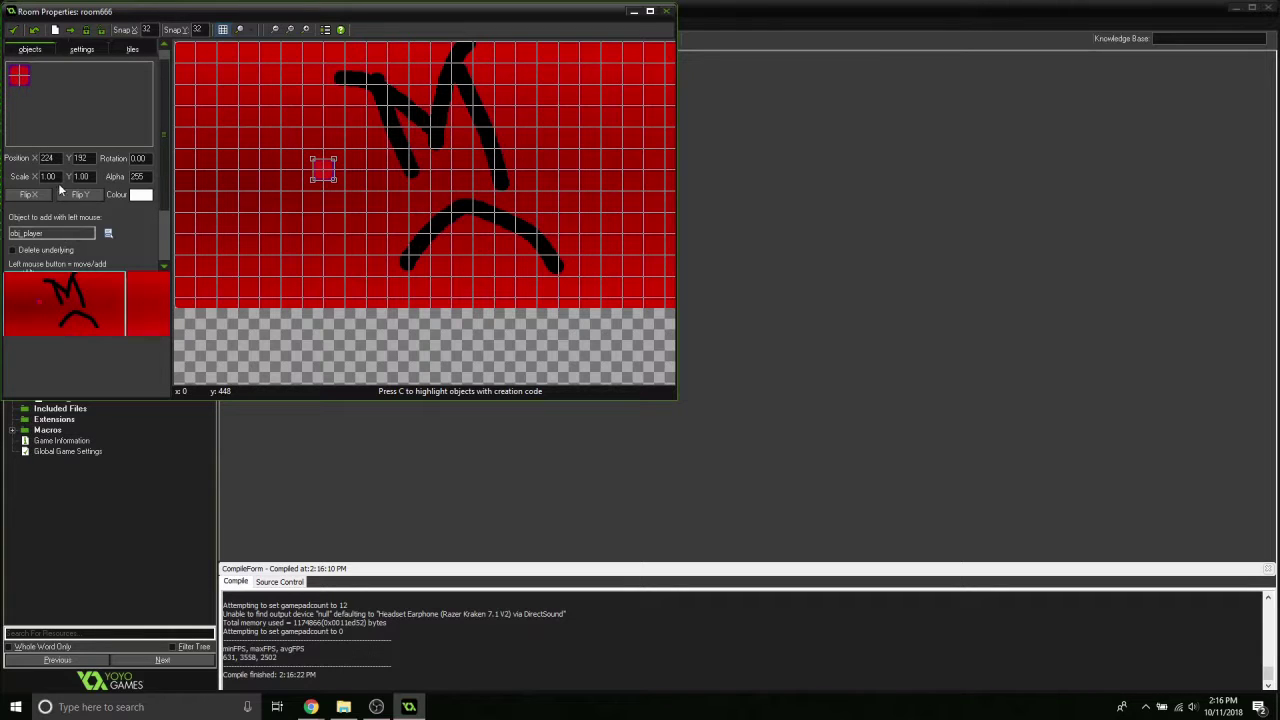
# Add four obj_wall clouds to room666 at (192, 224), (288, 288), (416, 224) and (576, 320)
pyautogui.scroll(-1, 107, 198)
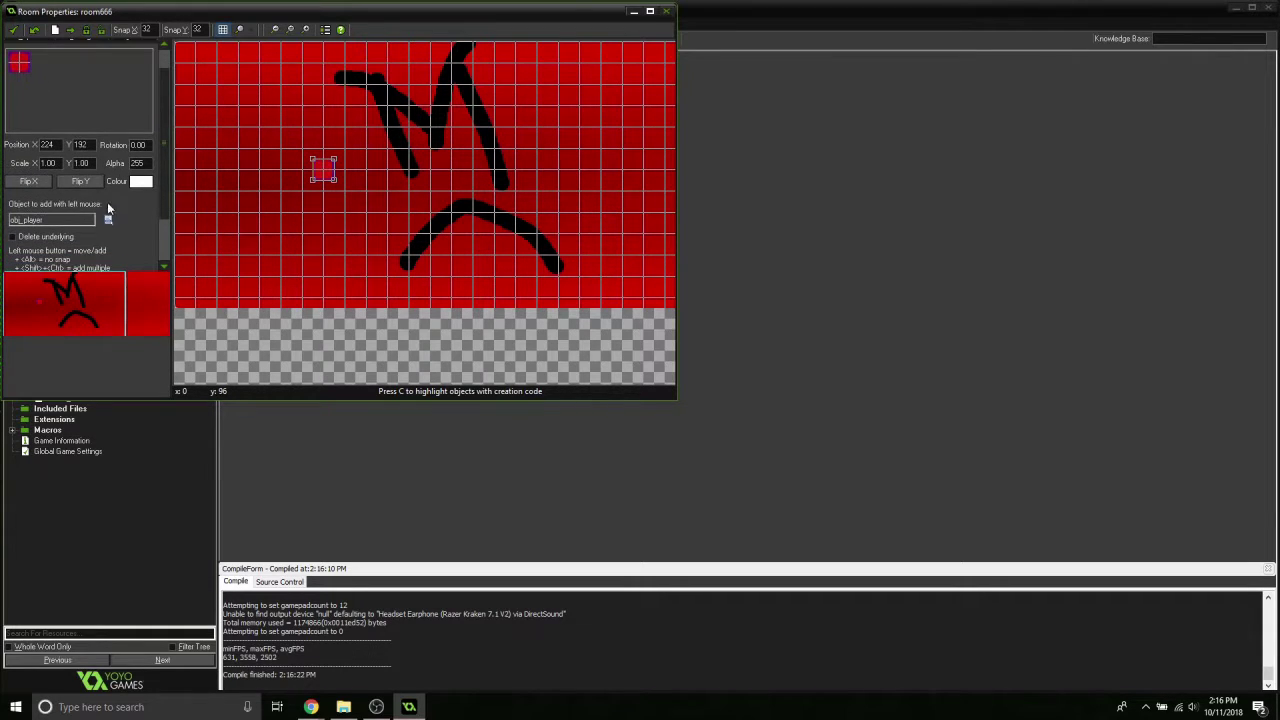
pyautogui.click(108, 218)
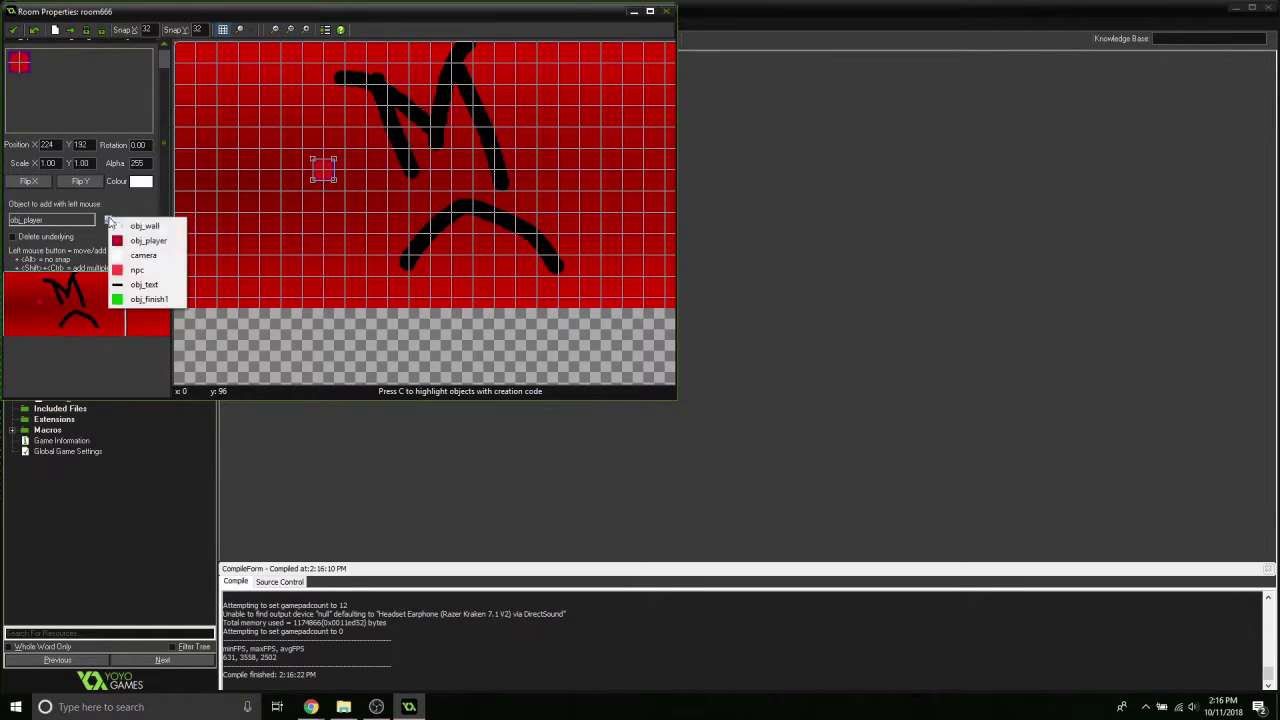
pyautogui.click(170, 225)
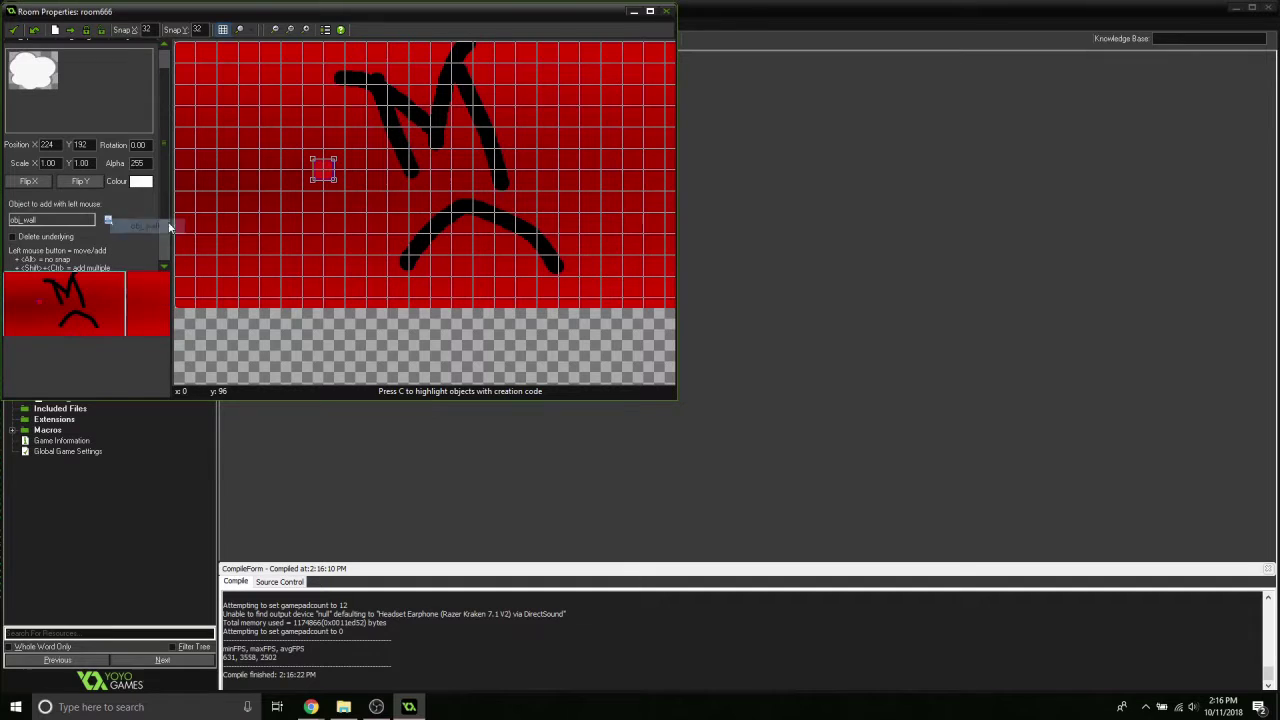
pyautogui.click(316, 212)
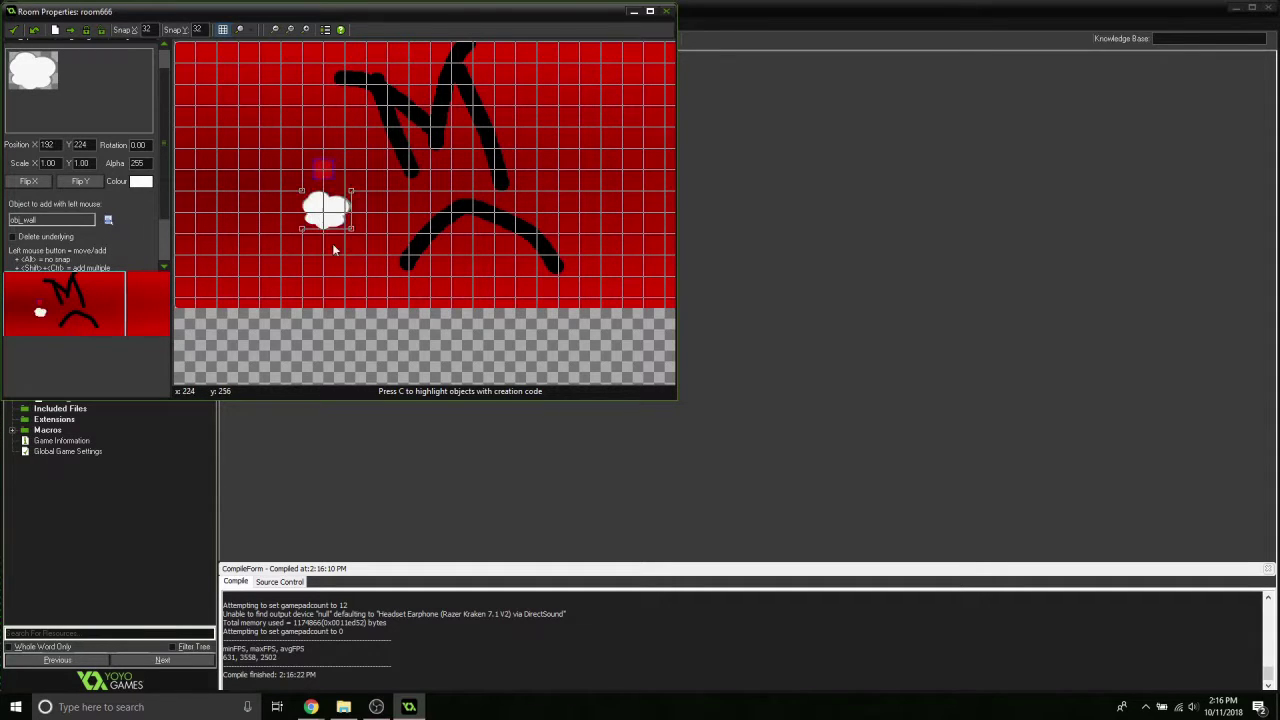
pyautogui.click(383, 242)
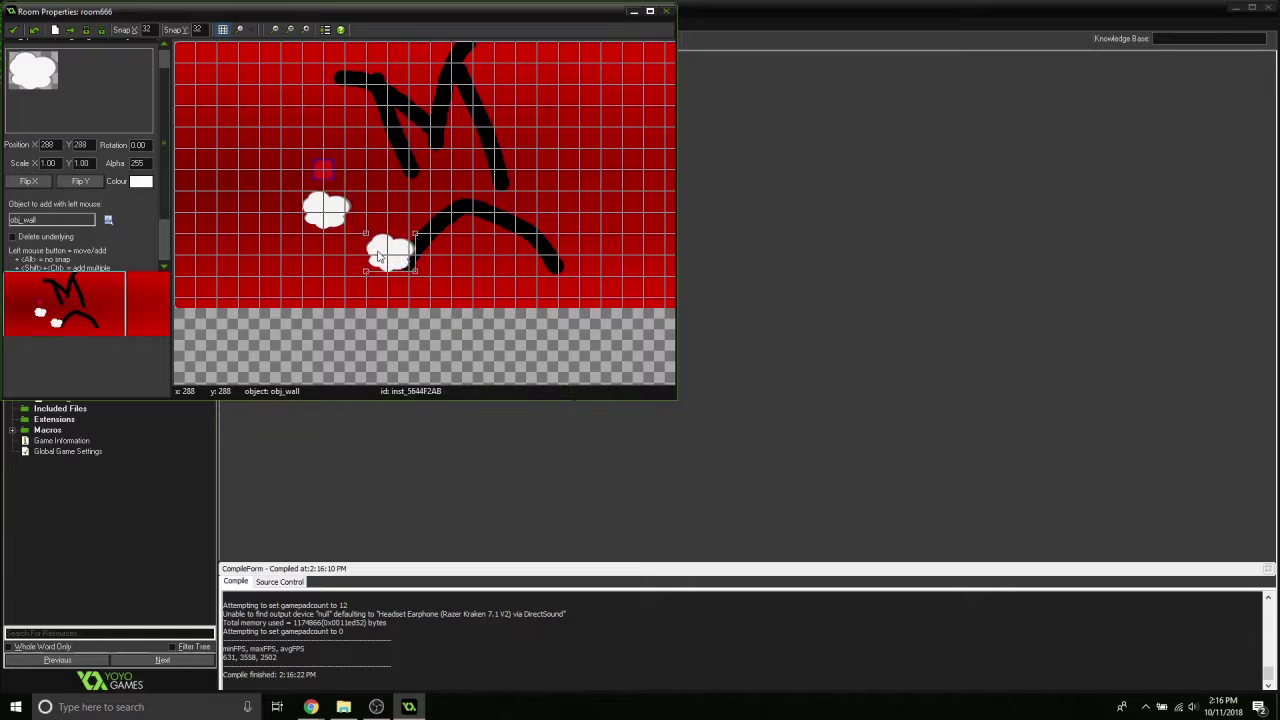
pyautogui.click(456, 208)
pyautogui.click(568, 270)
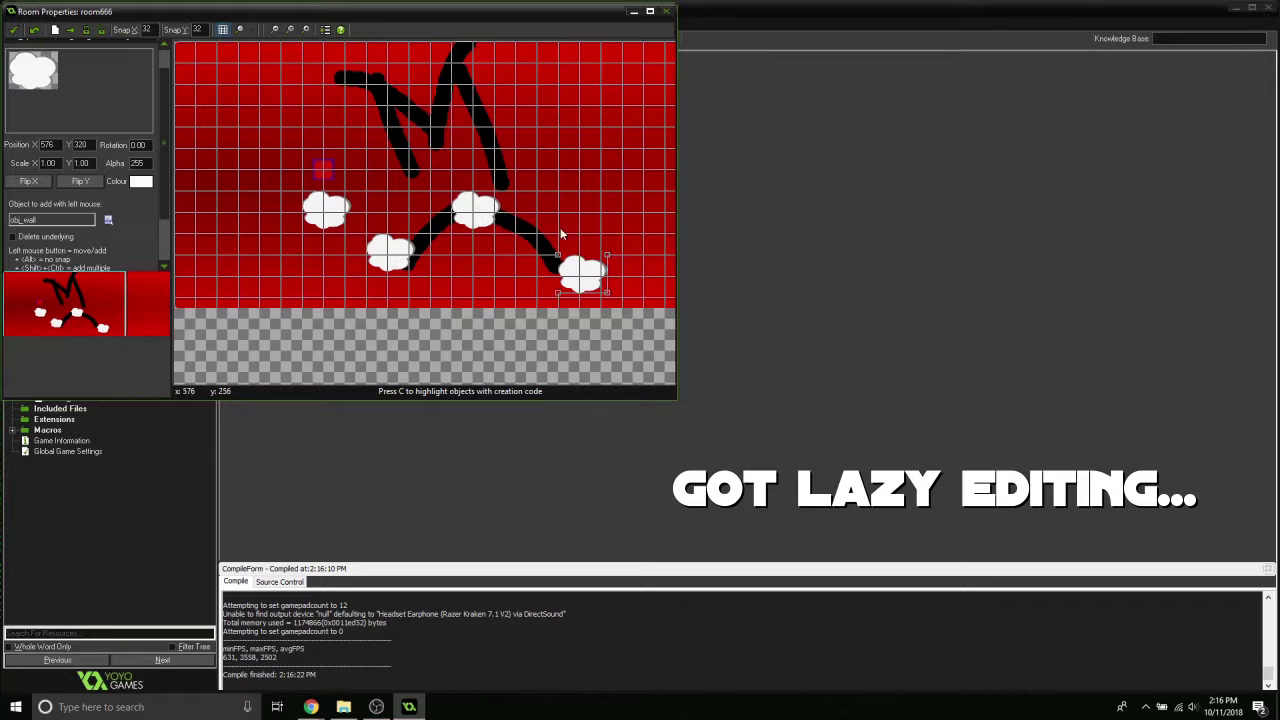
# Place a camera object at the upper edge of room666 at X 320, Y 0
pyautogui.click(106, 219)
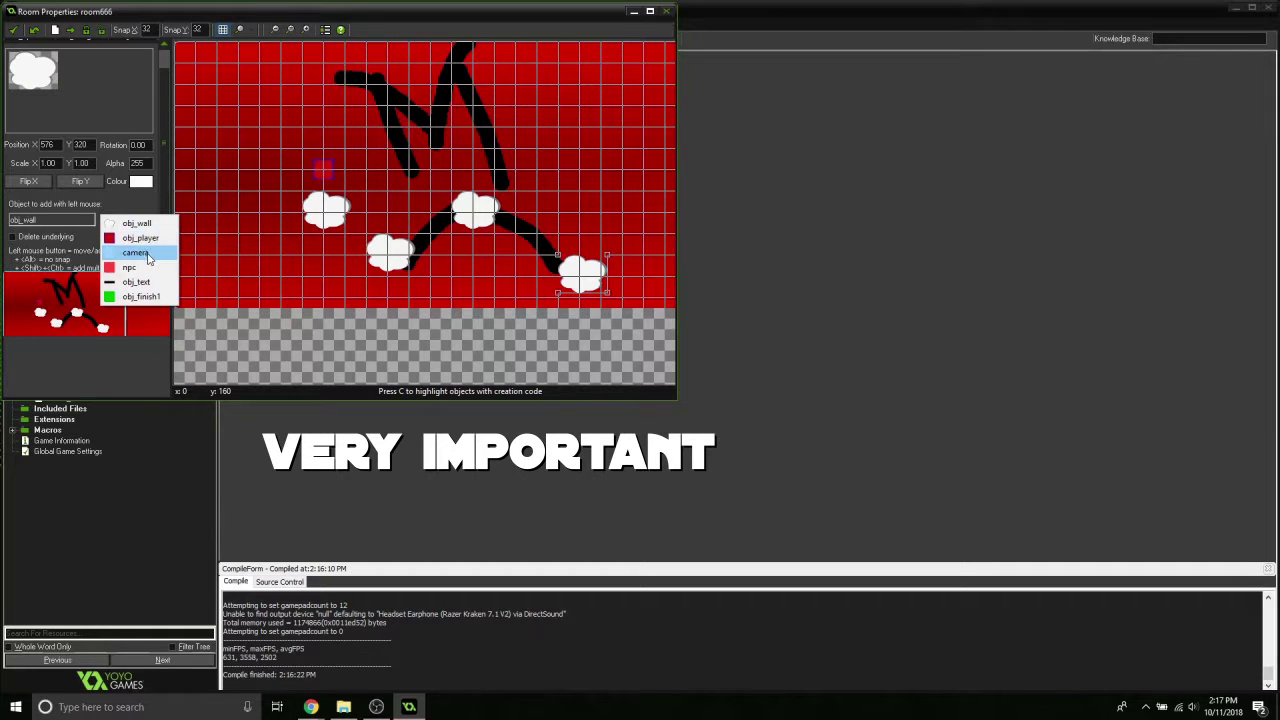
pyautogui.click(135, 252)
pyautogui.click(398, 50)
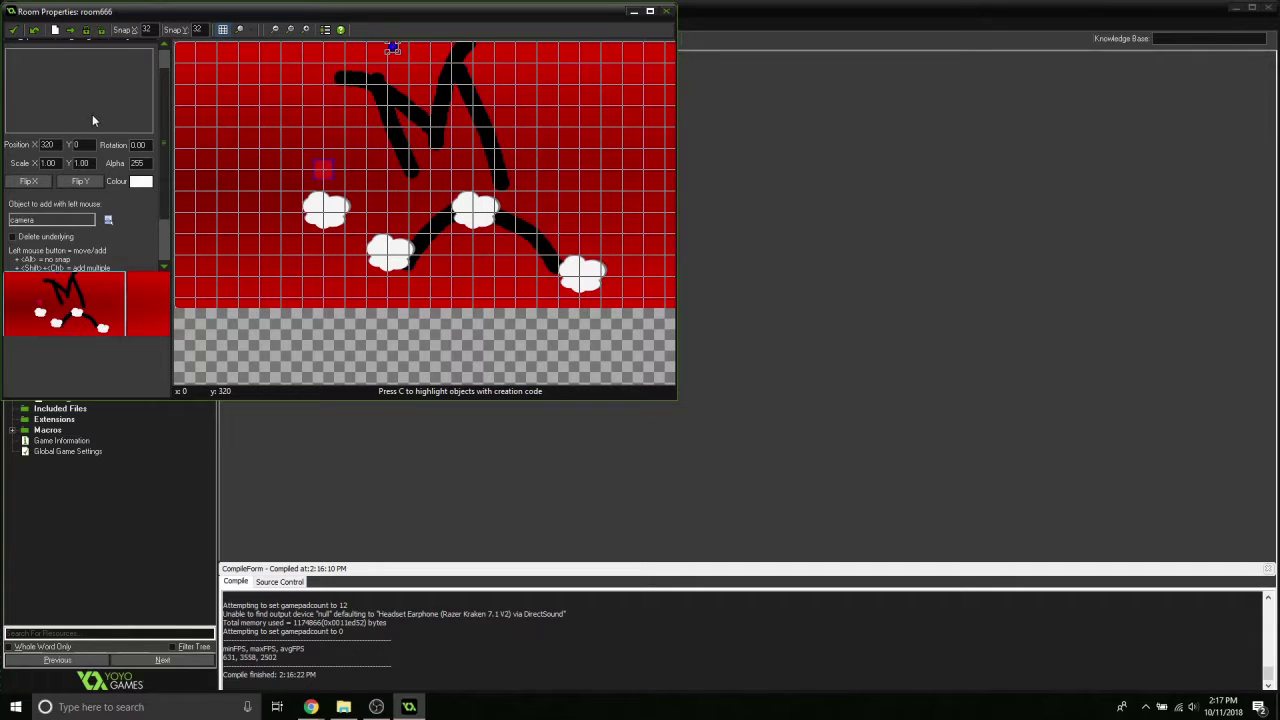
# Add two more obj_wall clouds in the far part of room666 at (704, 192) and (832, 96) and accept the room changes
pyautogui.scroll(-2, 148, 208)
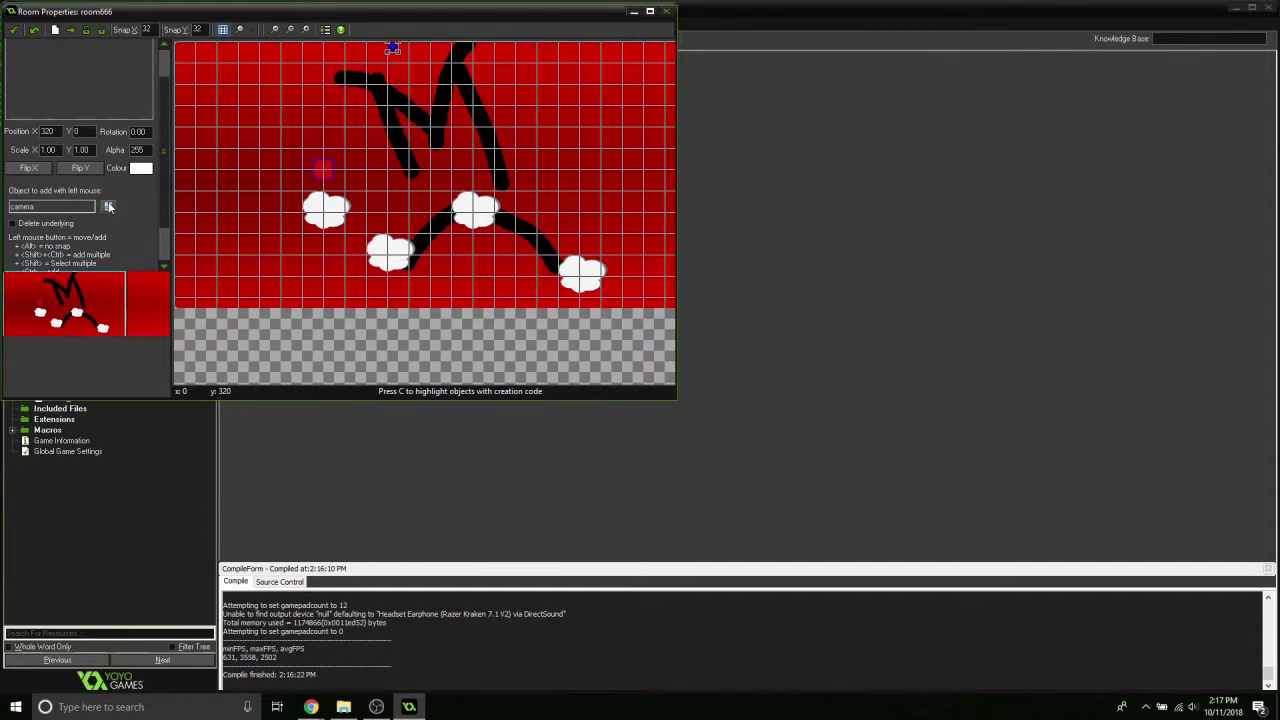
pyautogui.scroll(-1, 118, 191)
pyautogui.click(110, 194)
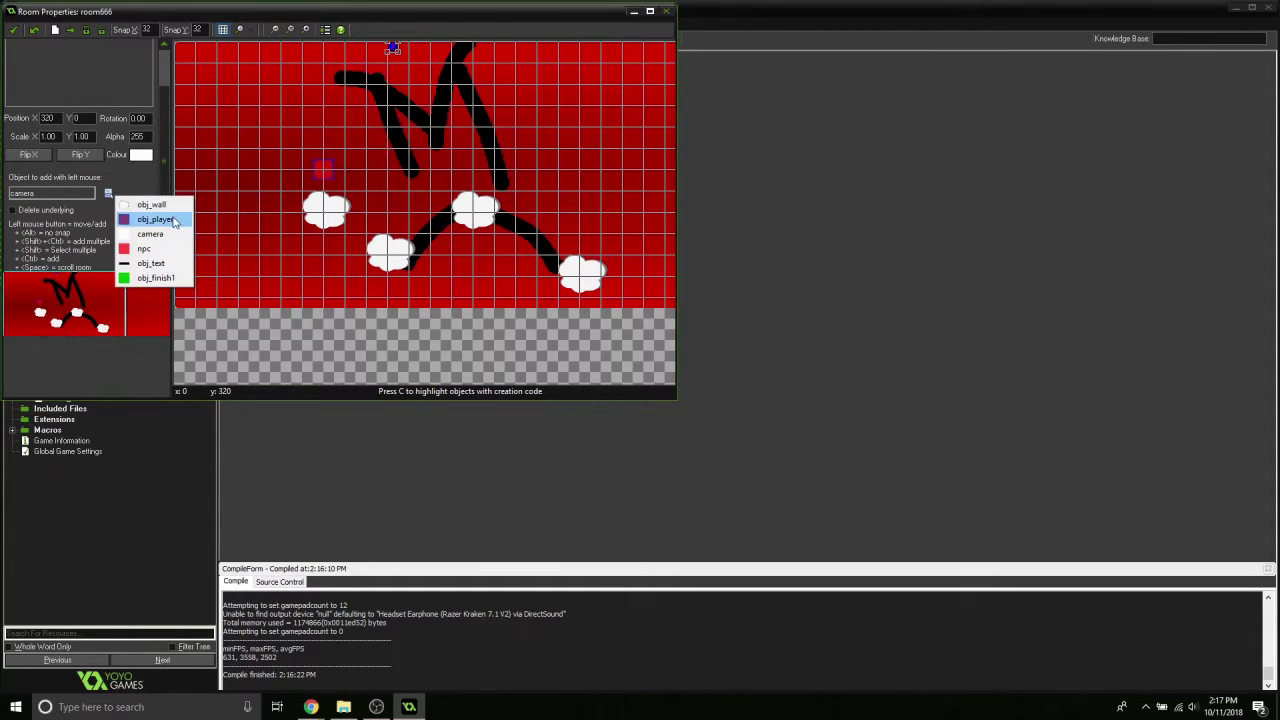
pyautogui.click(170, 208)
pyautogui.click(136, 308)
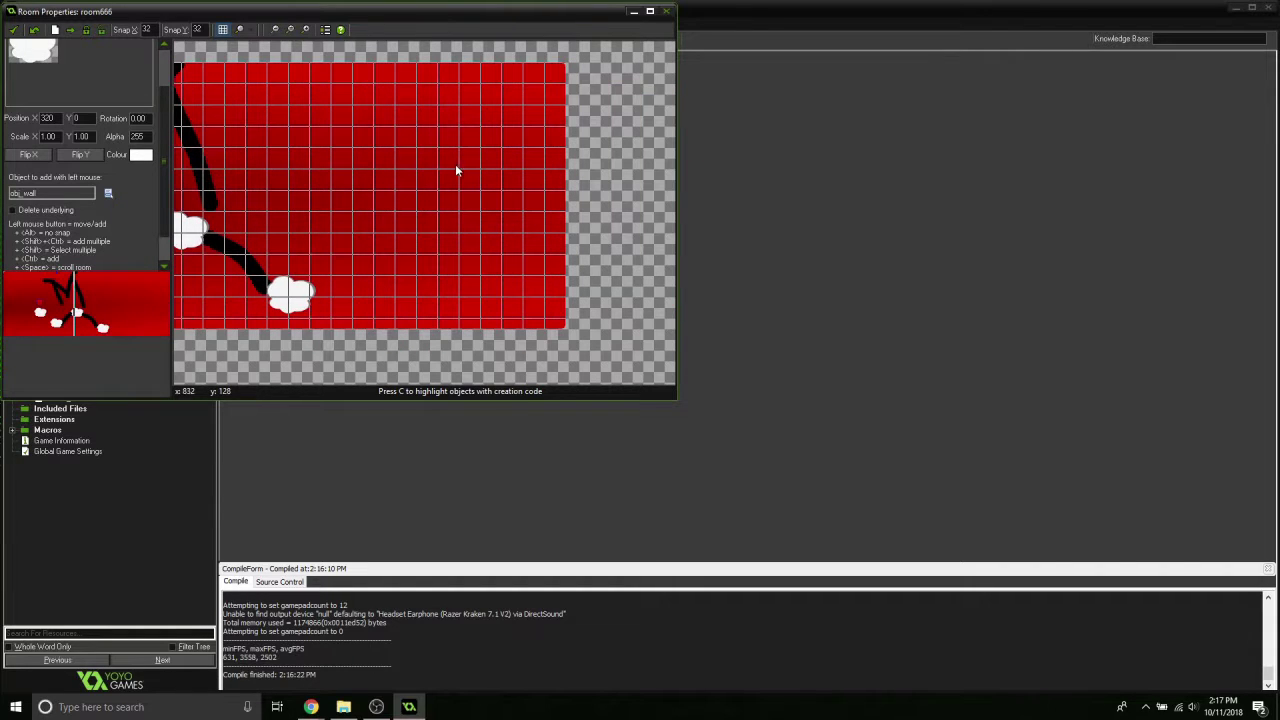
pyautogui.click(366, 208)
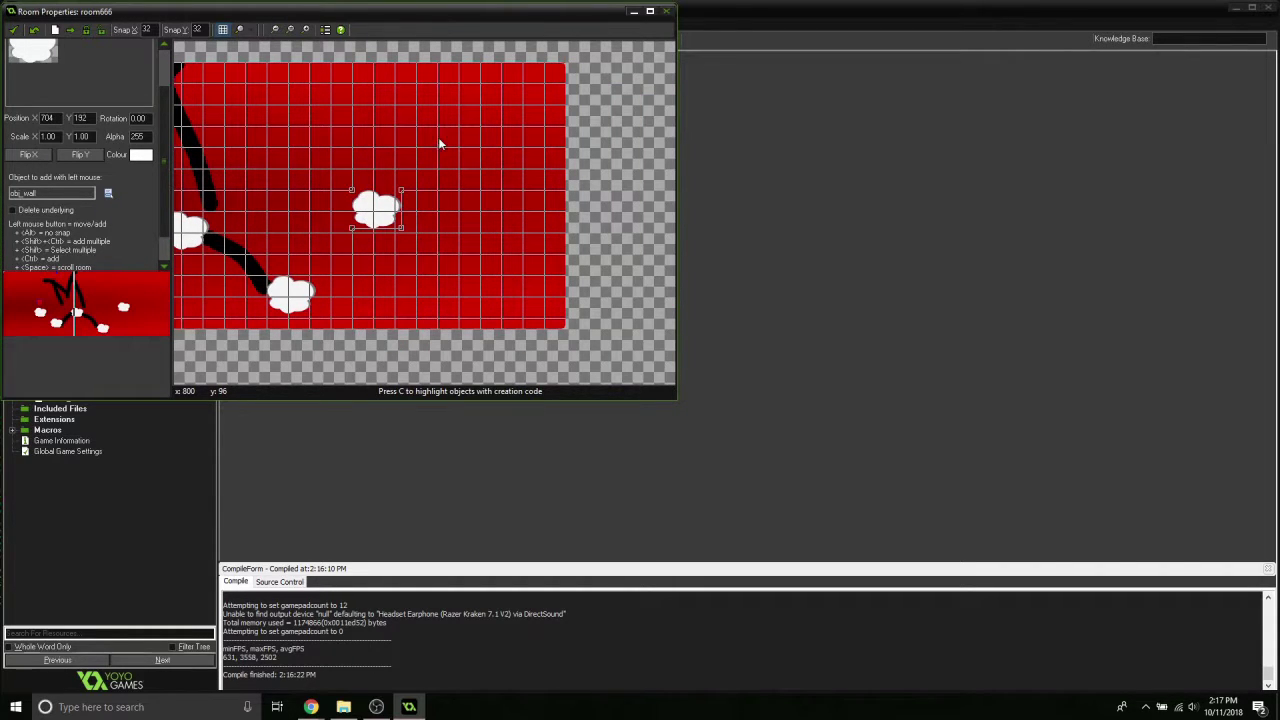
pyautogui.click(455, 143)
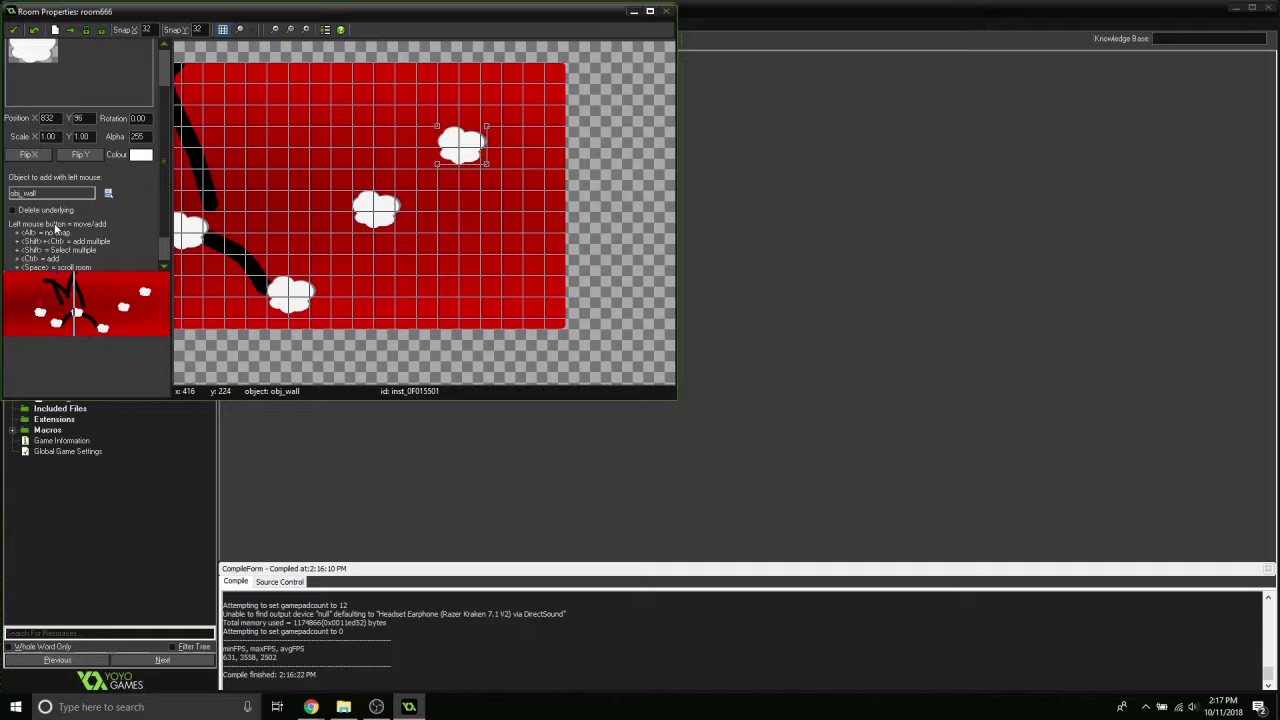
pyautogui.click(13, 29)
# Run the game and jump the player from cloud to cloud through room666 to test the new level
pyautogui.click(101, 41)
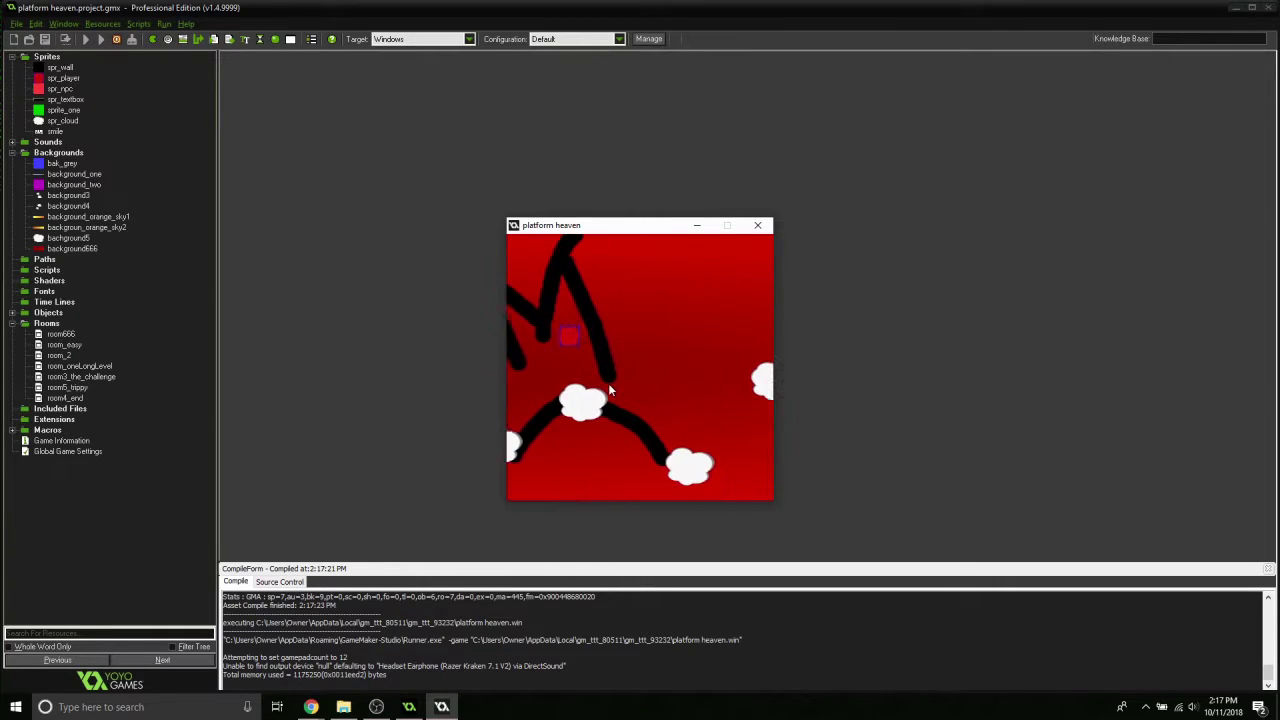
pyautogui.press('space')
pyautogui.press('Right')
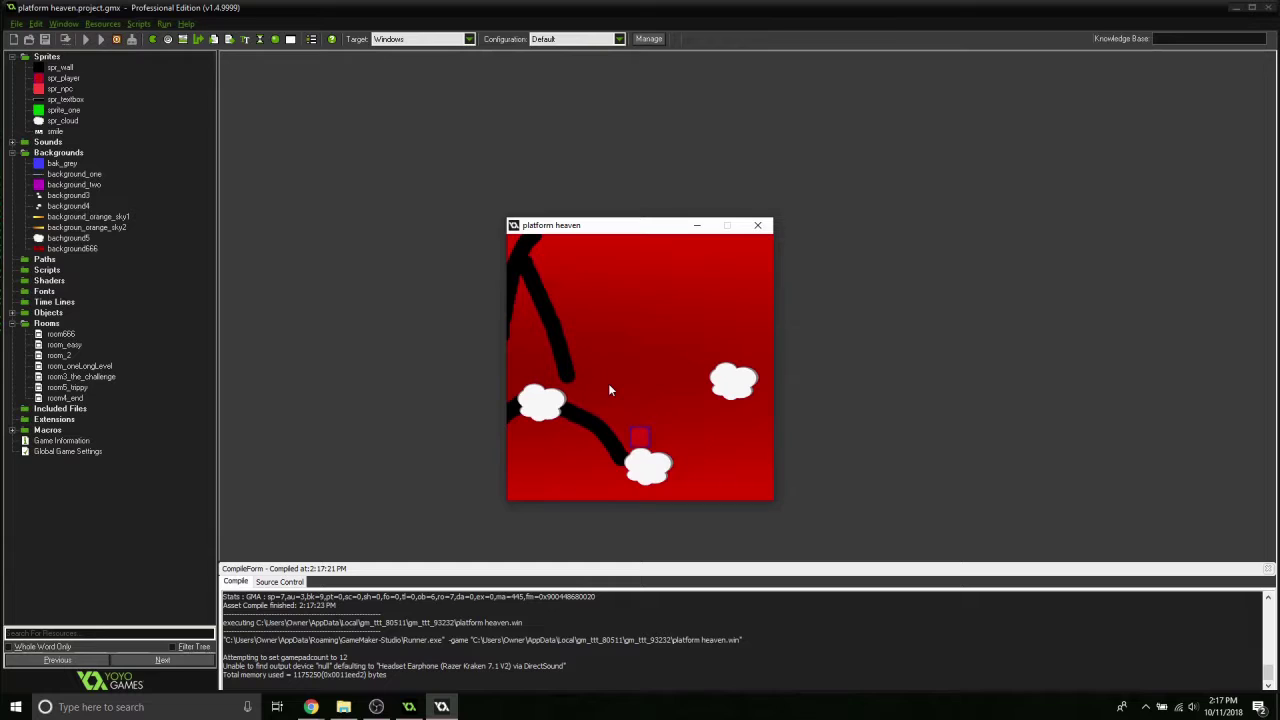
pyautogui.press('space')
pyautogui.press('Right')
pyautogui.press('space')
pyautogui.press('space')
pyautogui.press('Right')
pyautogui.press('Left')
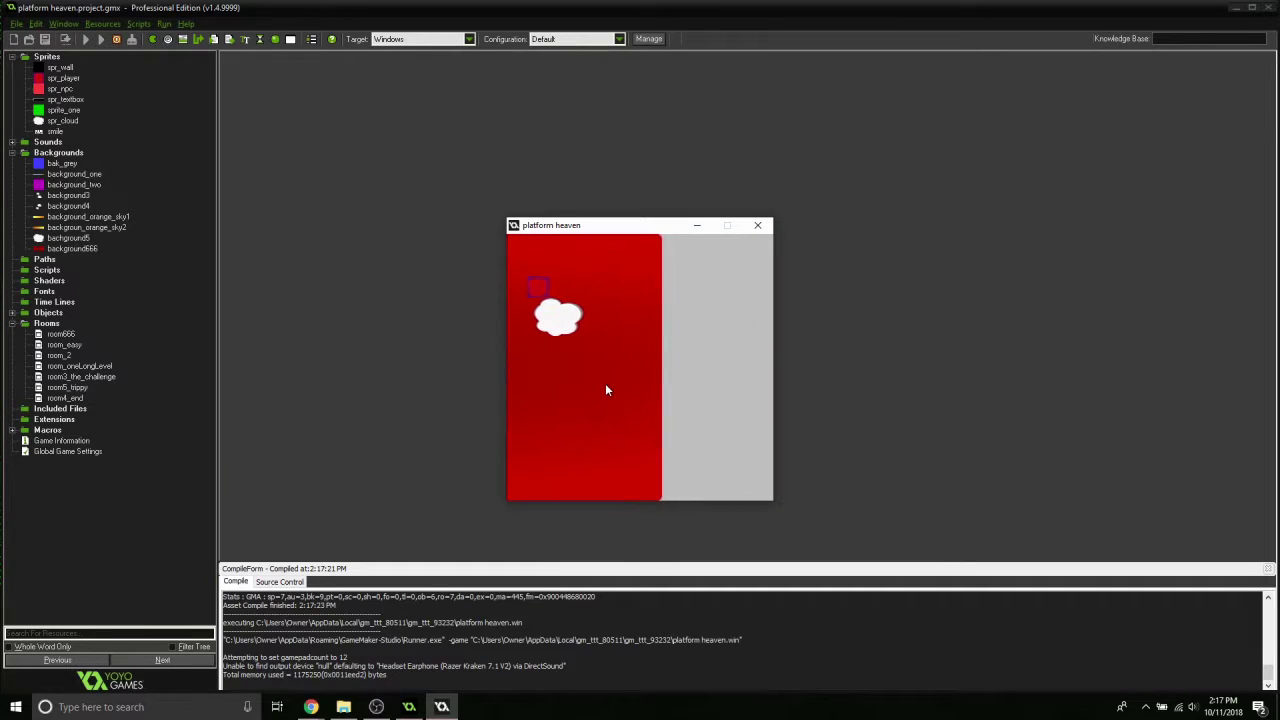
pyautogui.press('Right')
pyautogui.press('space')
pyautogui.press('Left')
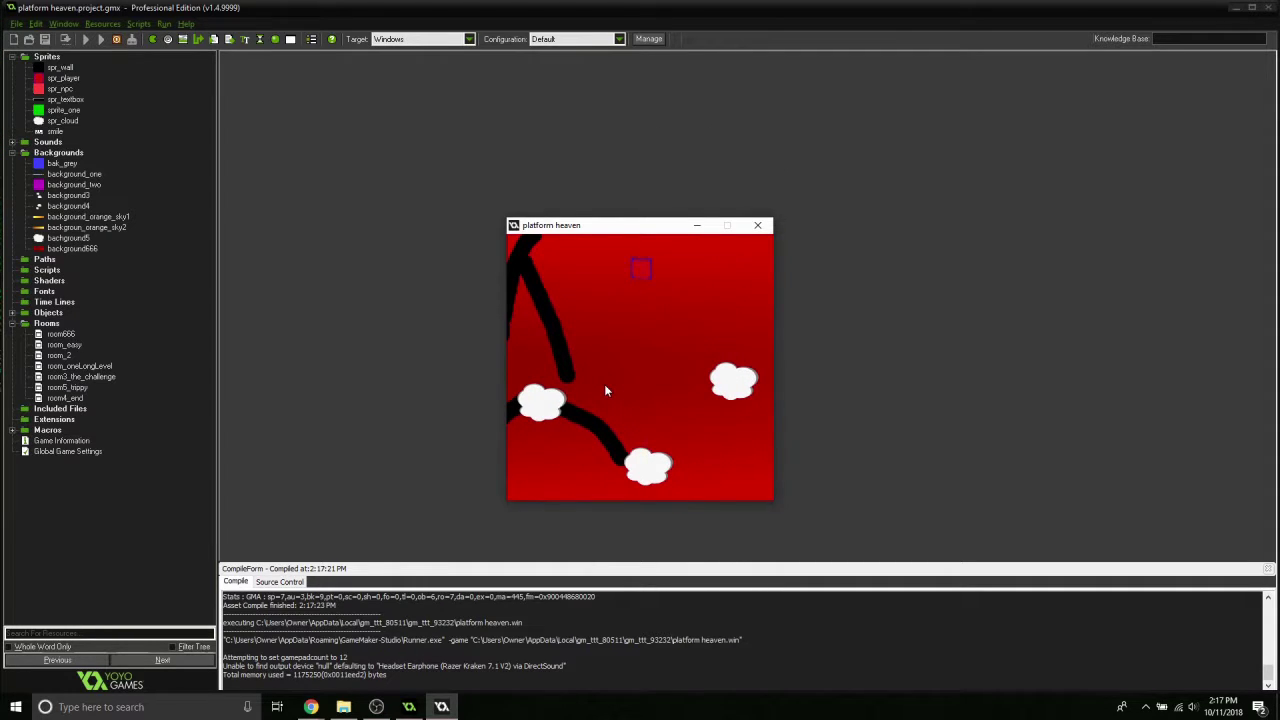
pyautogui.press('space')
pyautogui.press('Left')
pyautogui.press('Right')
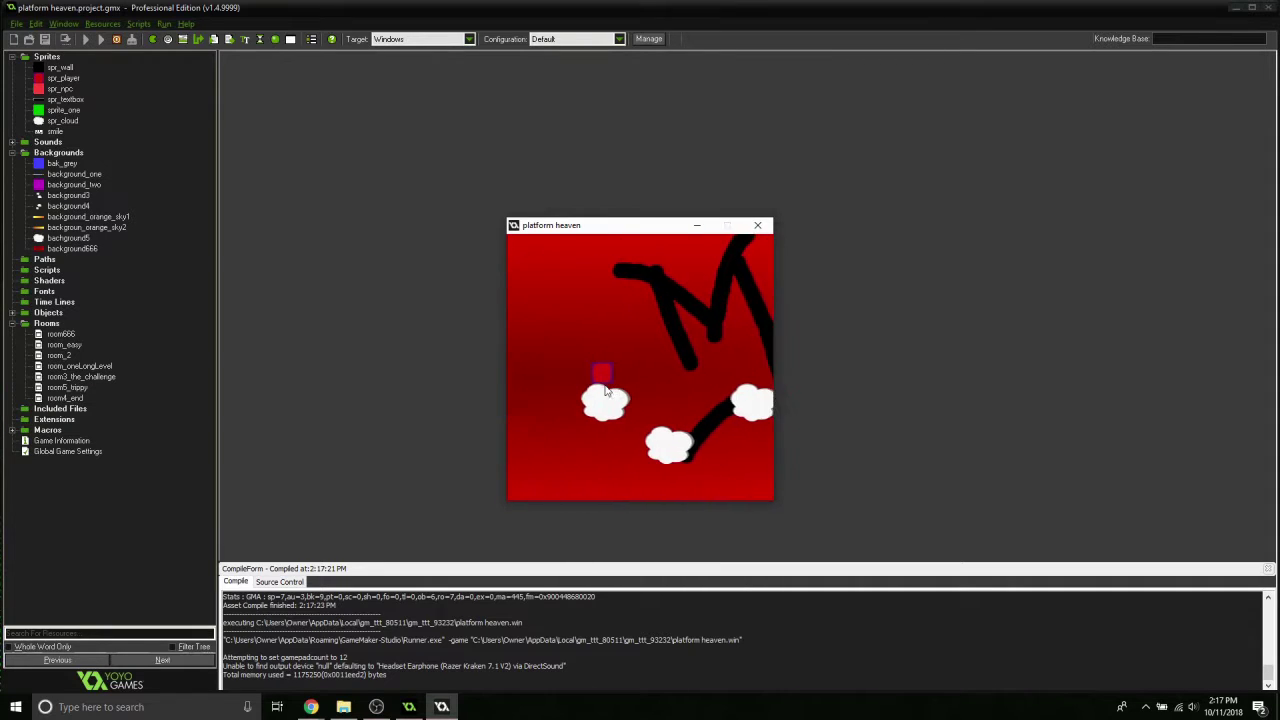
pyautogui.press('Right')
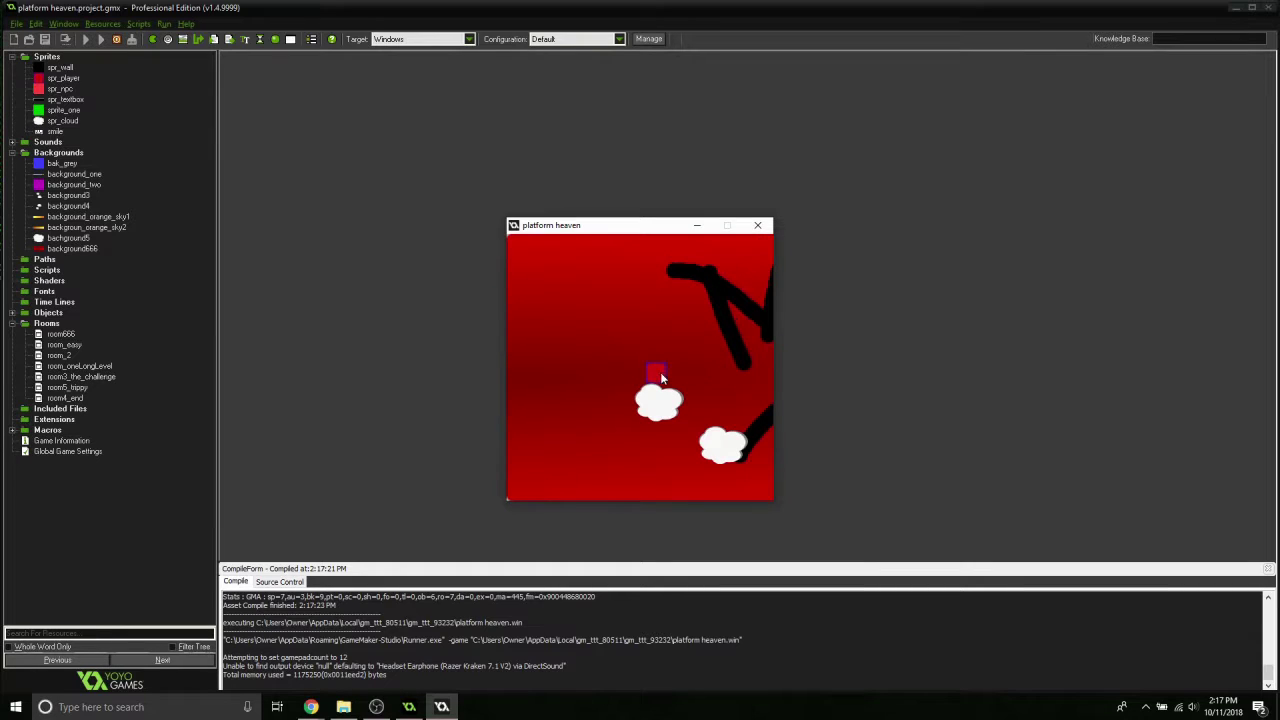
# End the game test, list the project's objects and look over the properties of obj_wall
pyautogui.click(757, 225)
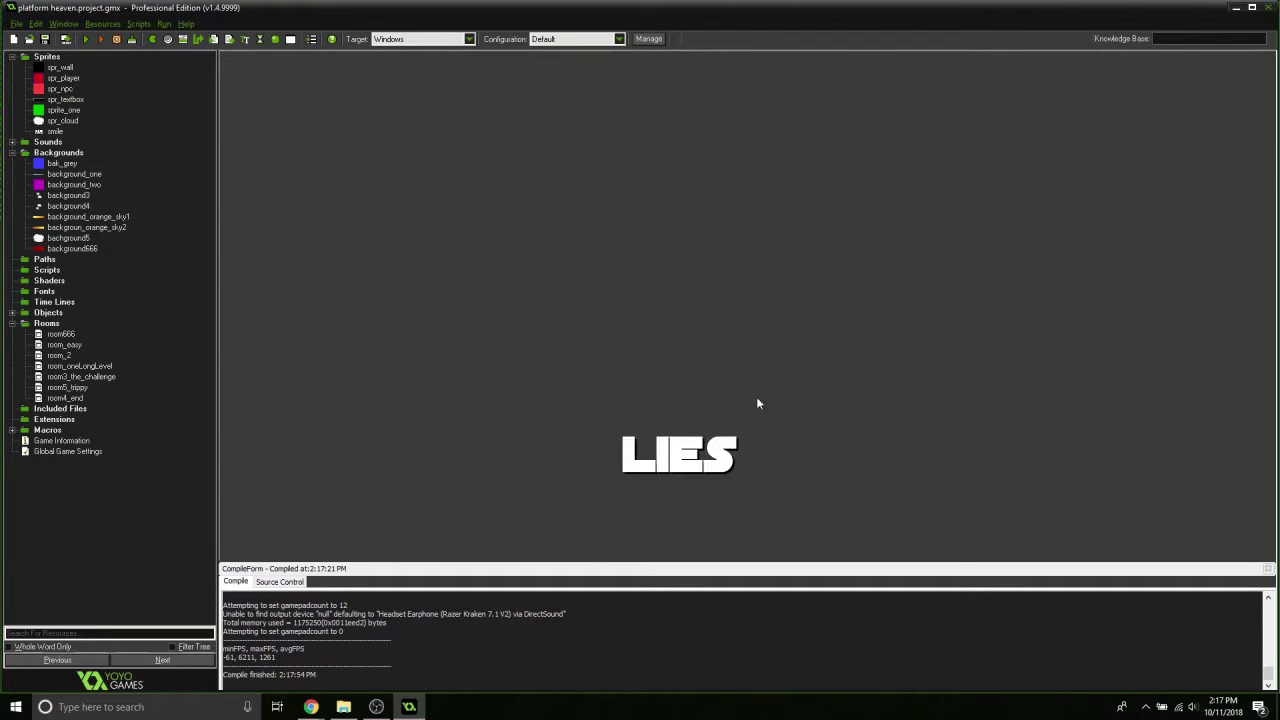
pyautogui.click(12, 313)
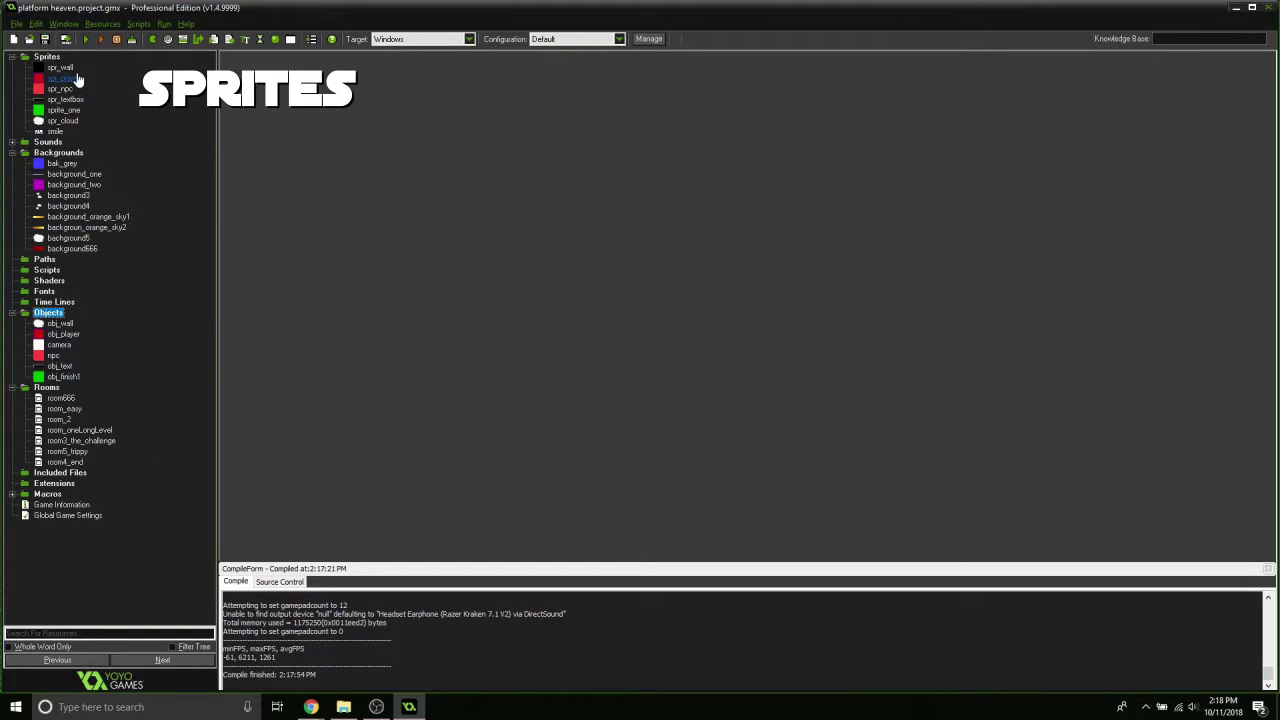
pyautogui.doubleClick(58, 324)
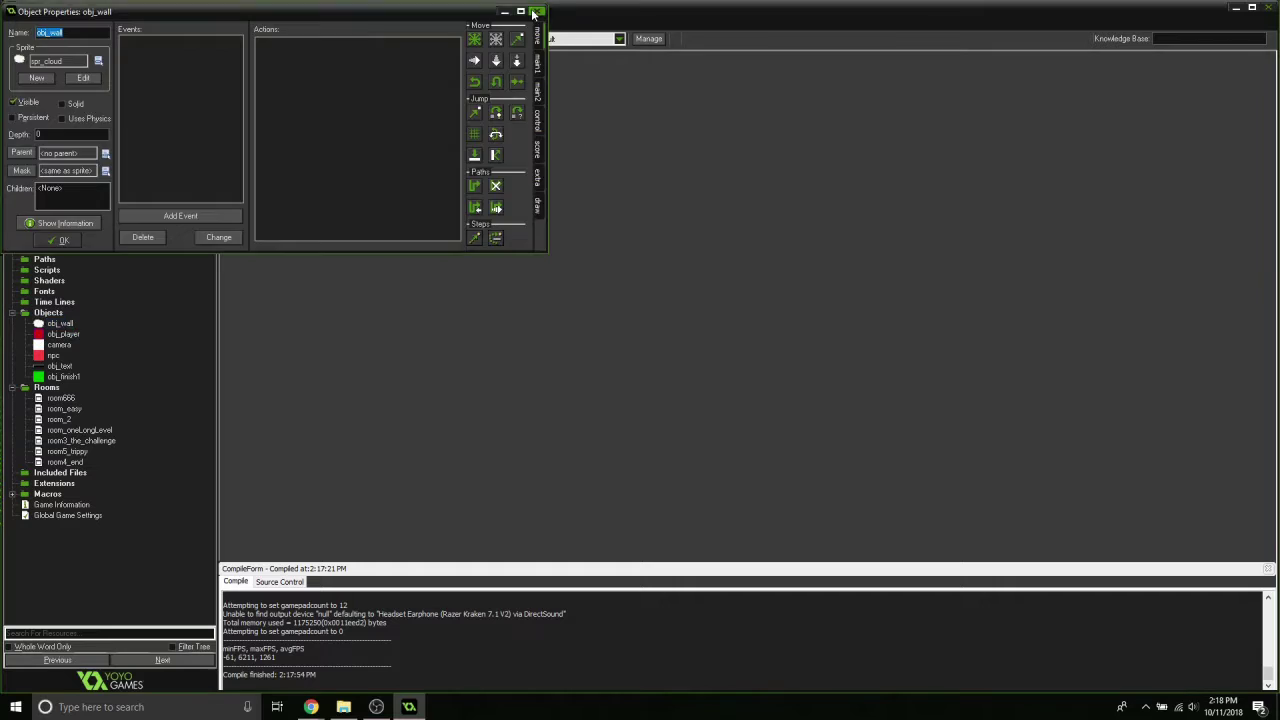
pyautogui.click(537, 9)
# Review the variable initialization code in the Create event of obj_player
pyautogui.doubleClick(60, 336)
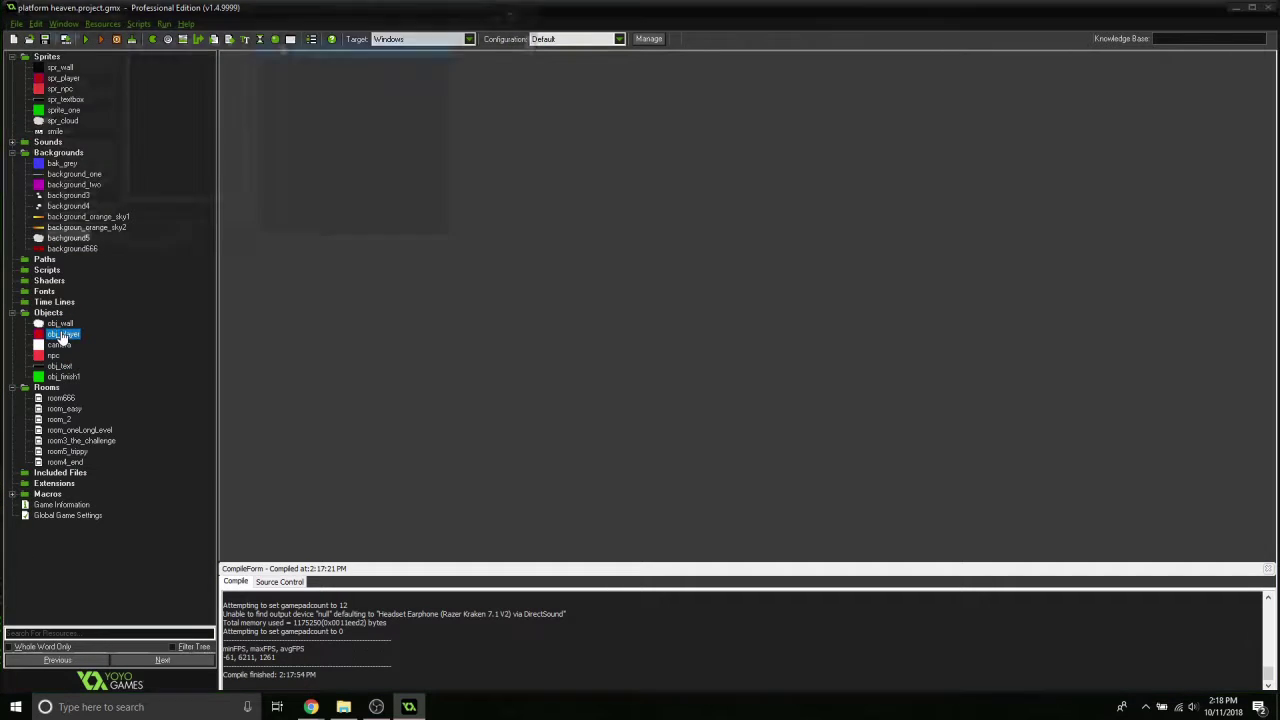
pyautogui.click(150, 54)
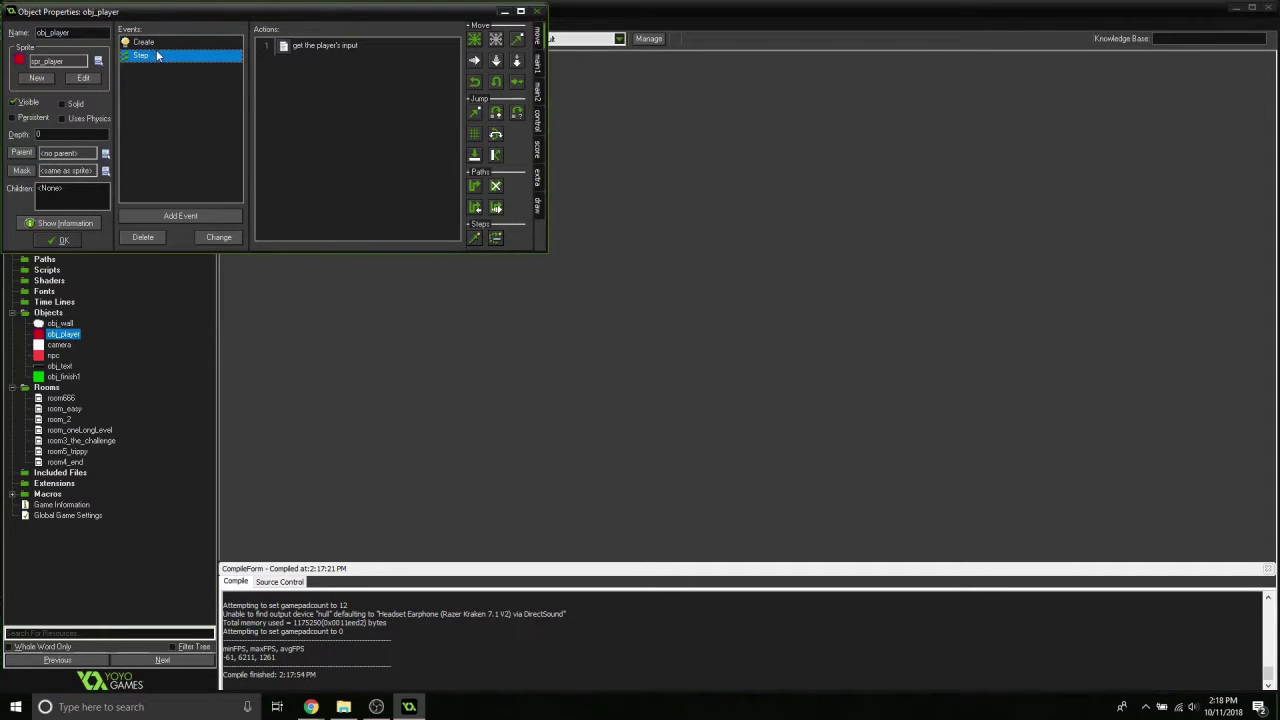
pyautogui.click(227, 46)
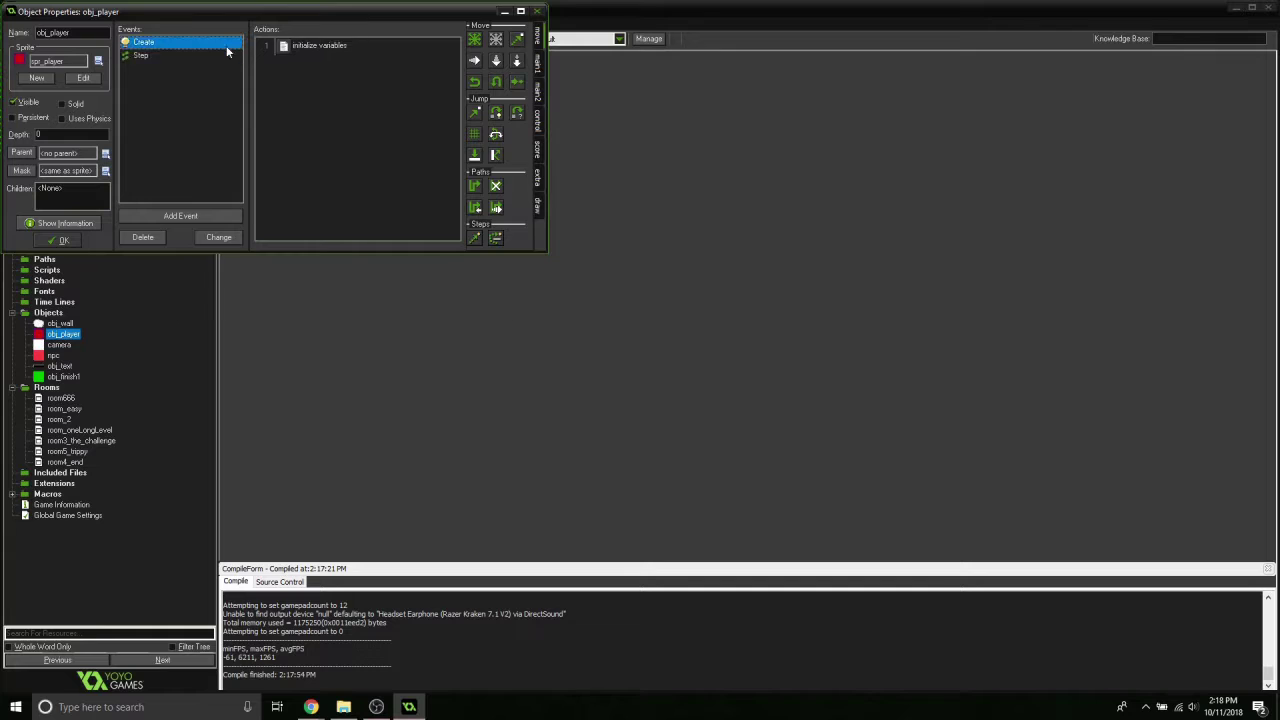
pyautogui.doubleClick(354, 44)
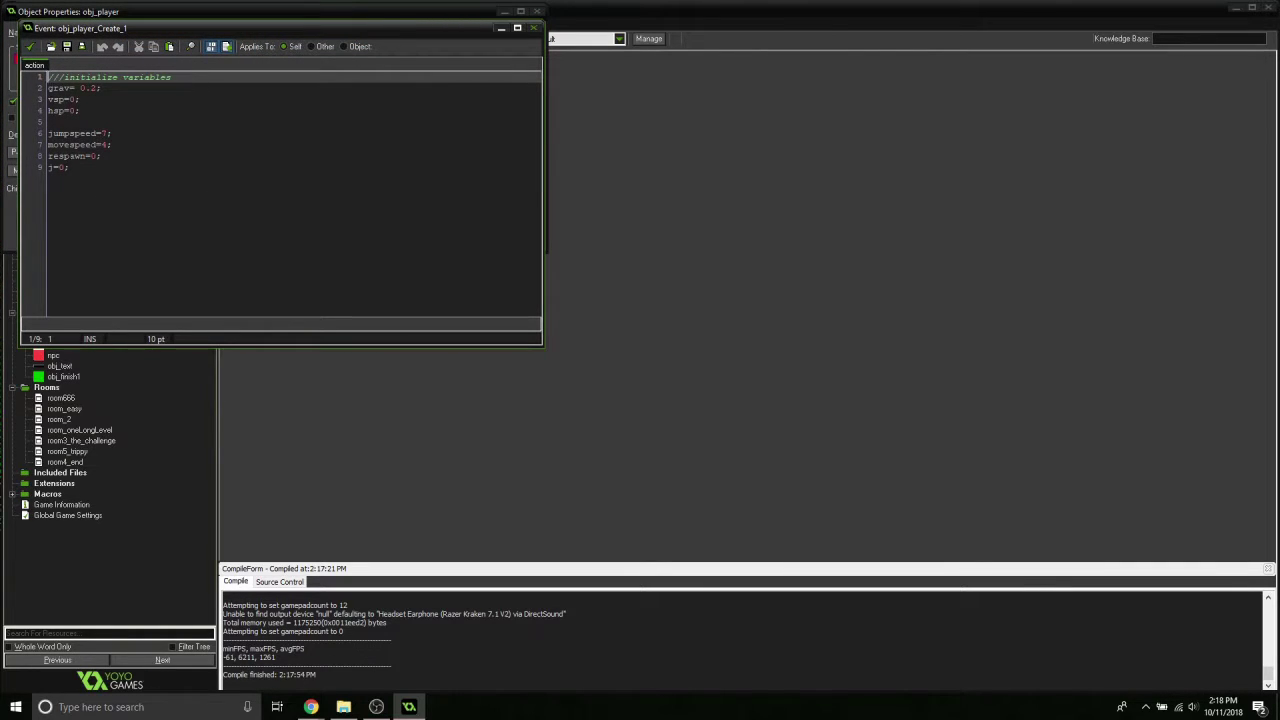
pyautogui.click(533, 28)
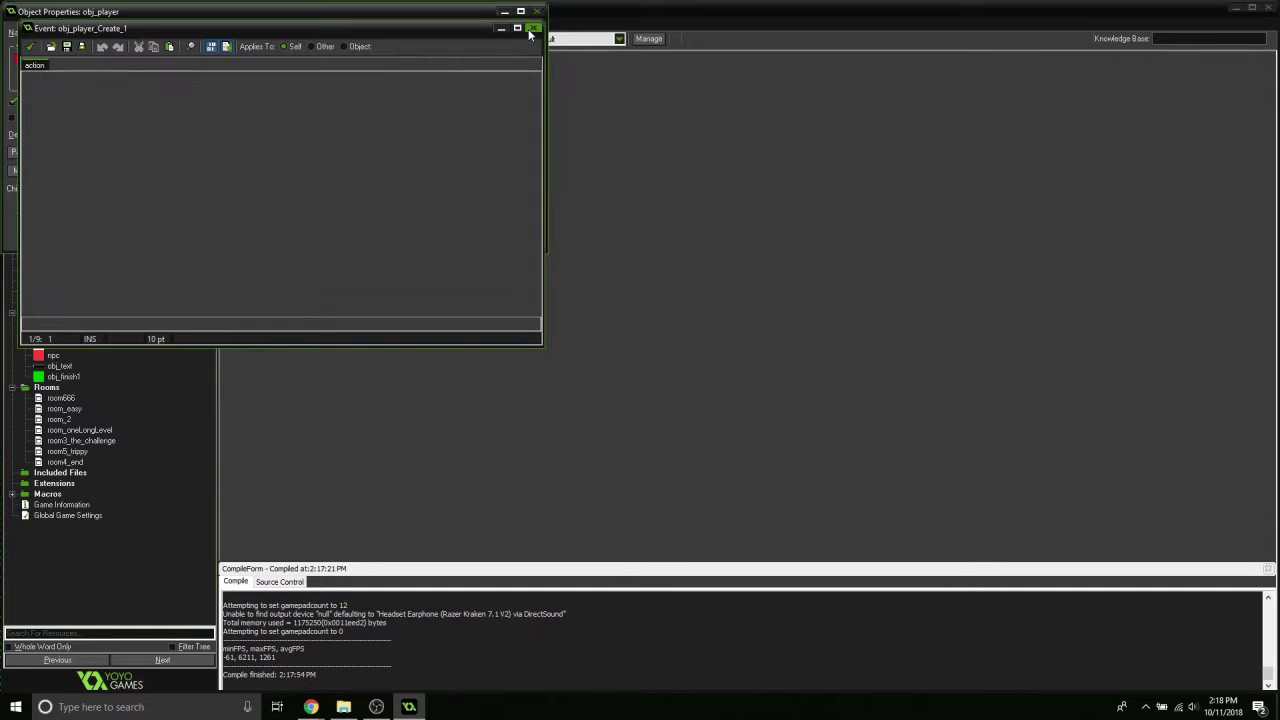
# Read through the full Step event code of obj_player, covering input, respawn, collisions, room switching and movement, and close the object
pyautogui.click(182, 57)
pyautogui.doubleClick(350, 44)
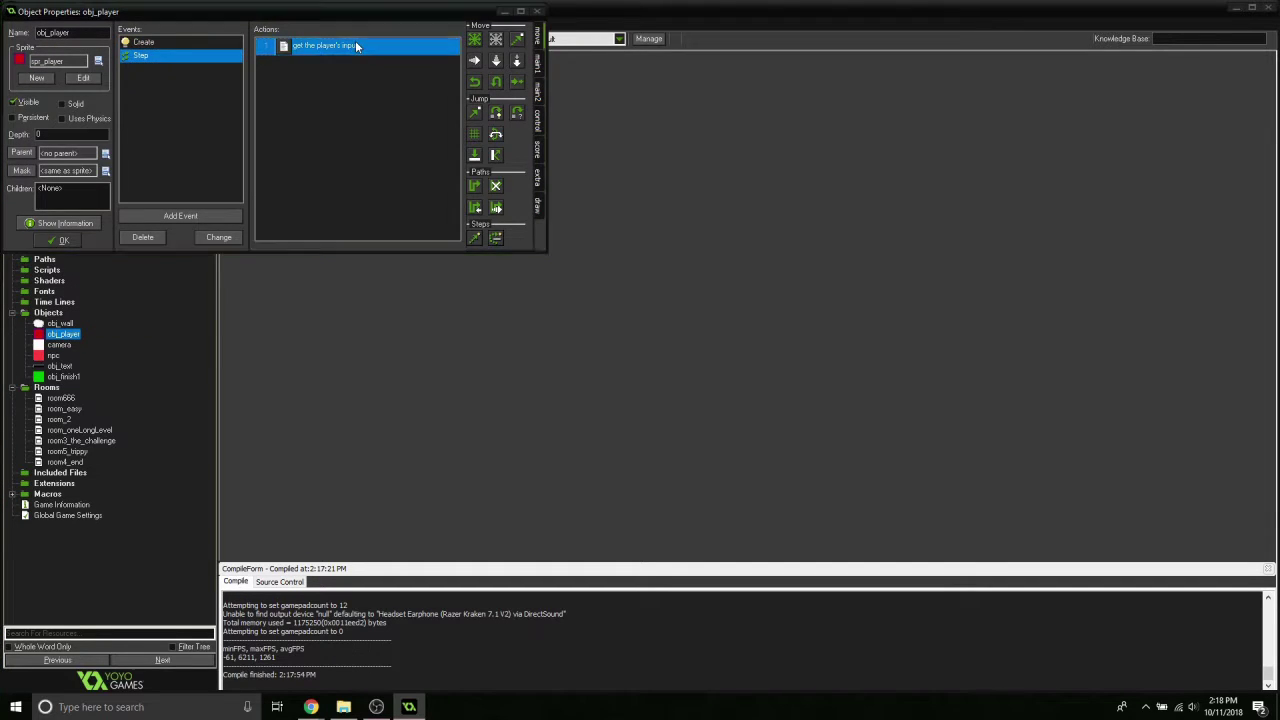
pyautogui.click(517, 28)
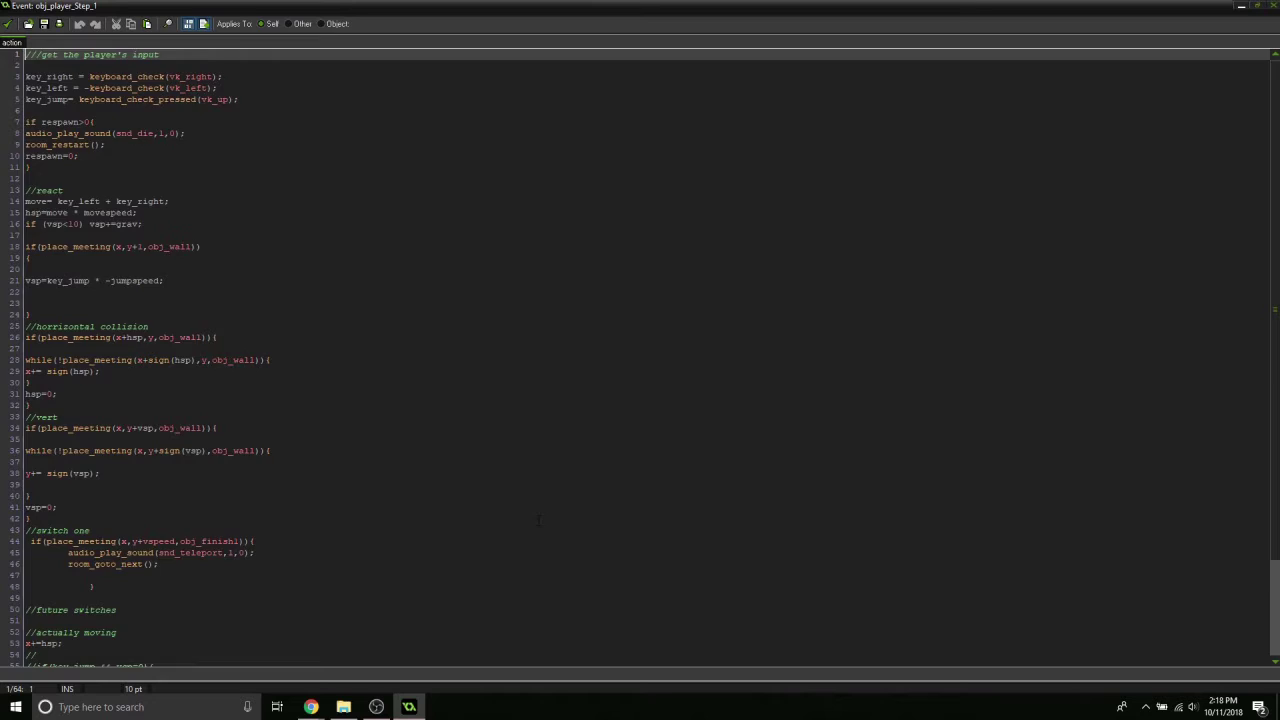
pyautogui.scroll(-3, 538, 517)
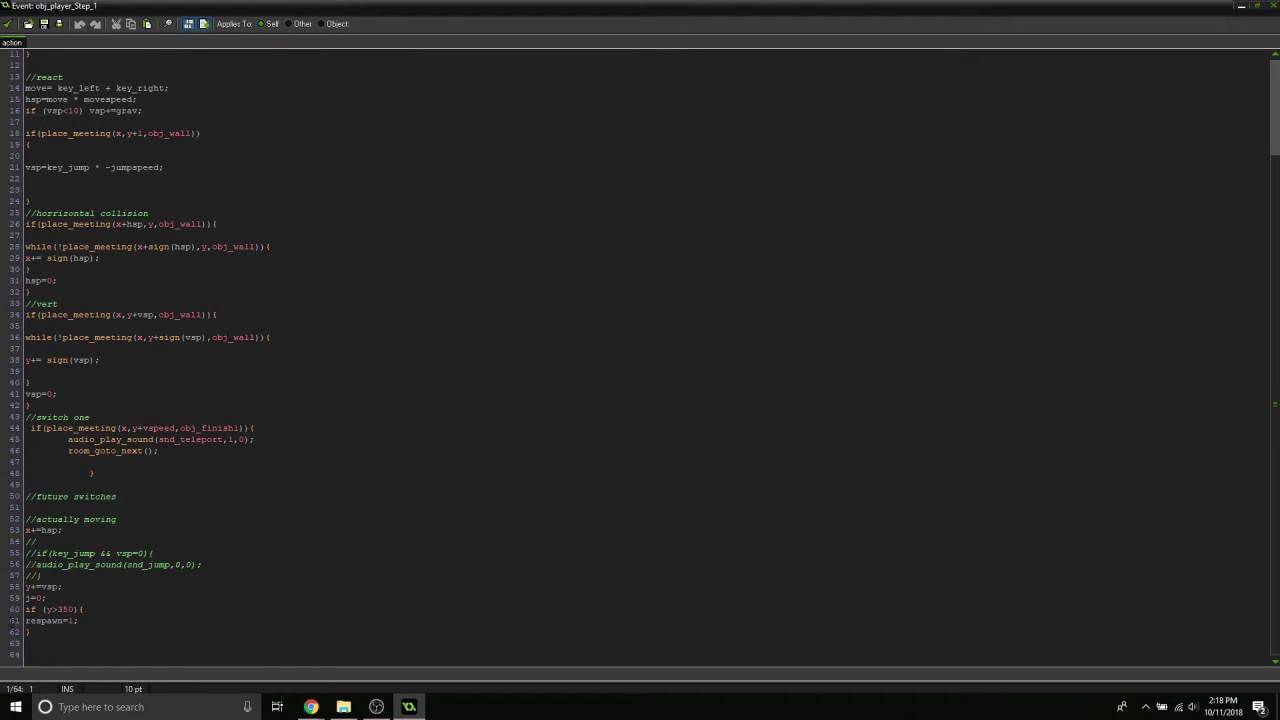
pyautogui.scroll(3, 42, 651)
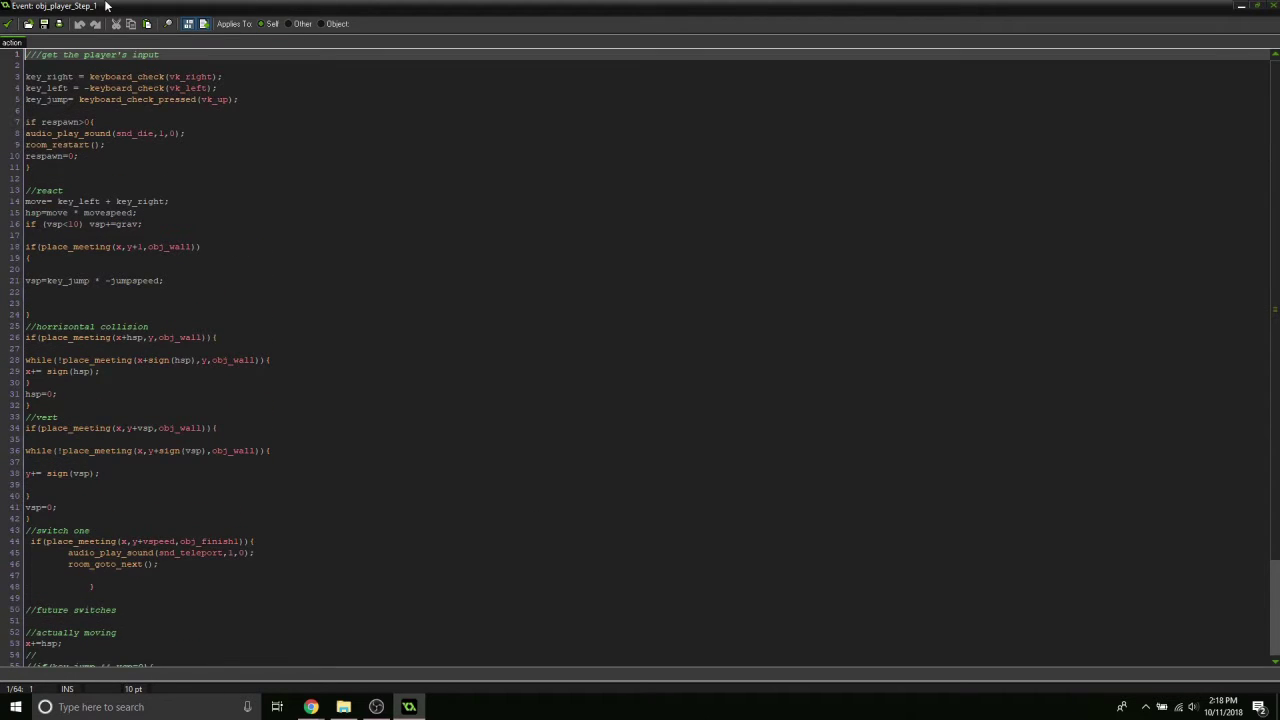
pyautogui.scroll(-3, 42, 651)
pyautogui.scroll(3, 640, 355)
pyautogui.scroll(-3, 537, 322)
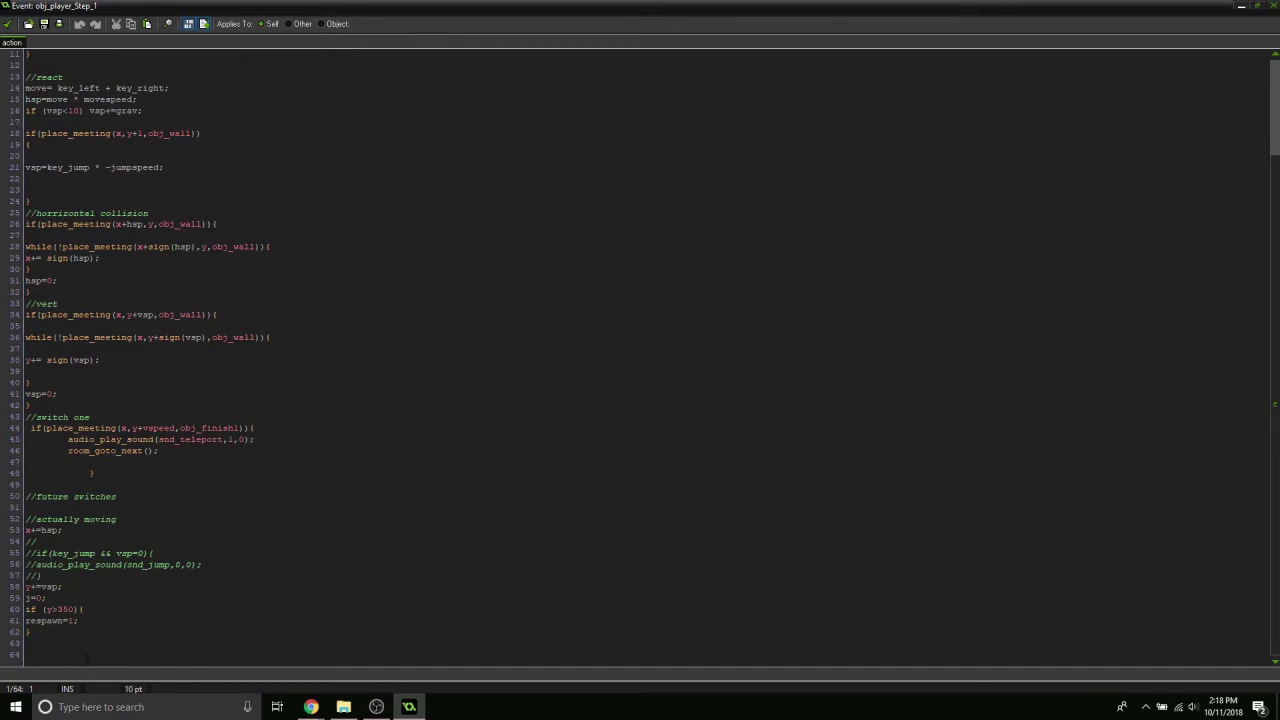
pyautogui.scroll(3, 640, 355)
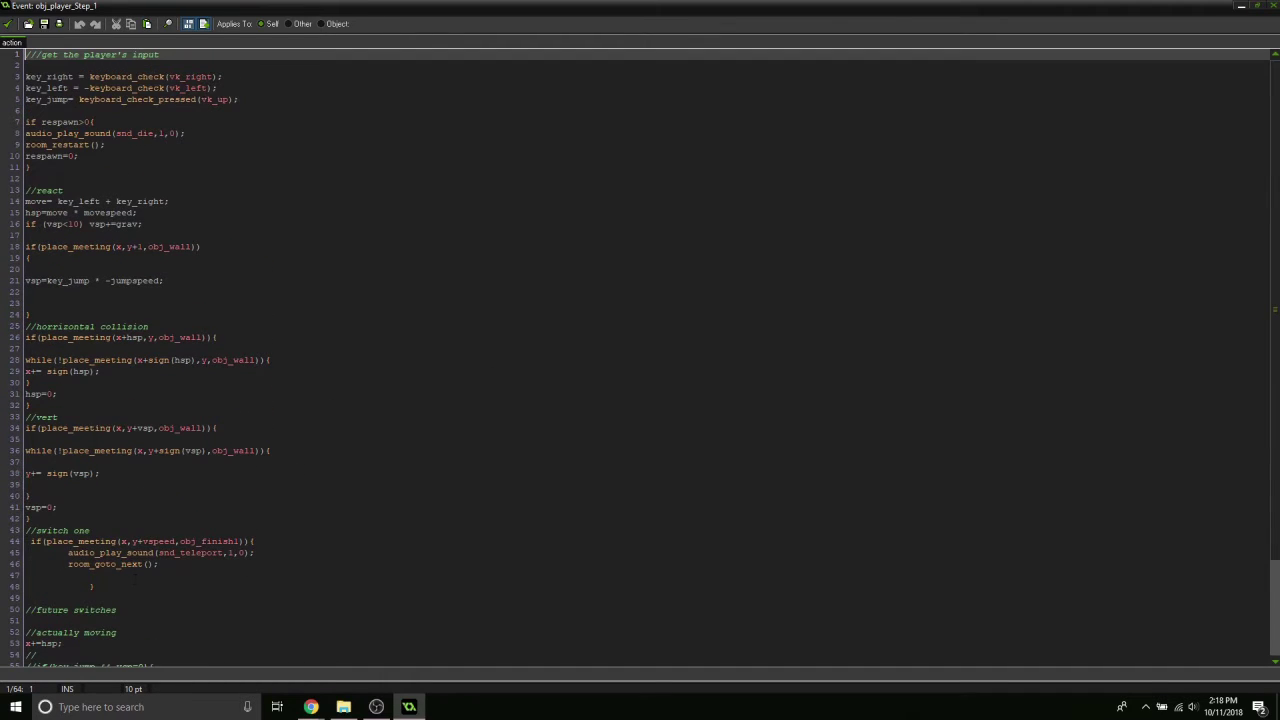
pyautogui.scroll(-3, 640, 360)
pyautogui.scroll(3, 640, 360)
pyautogui.scroll(-3, 640, 360)
pyautogui.scroll(2, 640, 360)
pyautogui.scroll(1, 640, 360)
pyautogui.scroll(-3, 640, 360)
pyautogui.scroll(4, 640, 360)
pyautogui.scroll(-3, 243, 542)
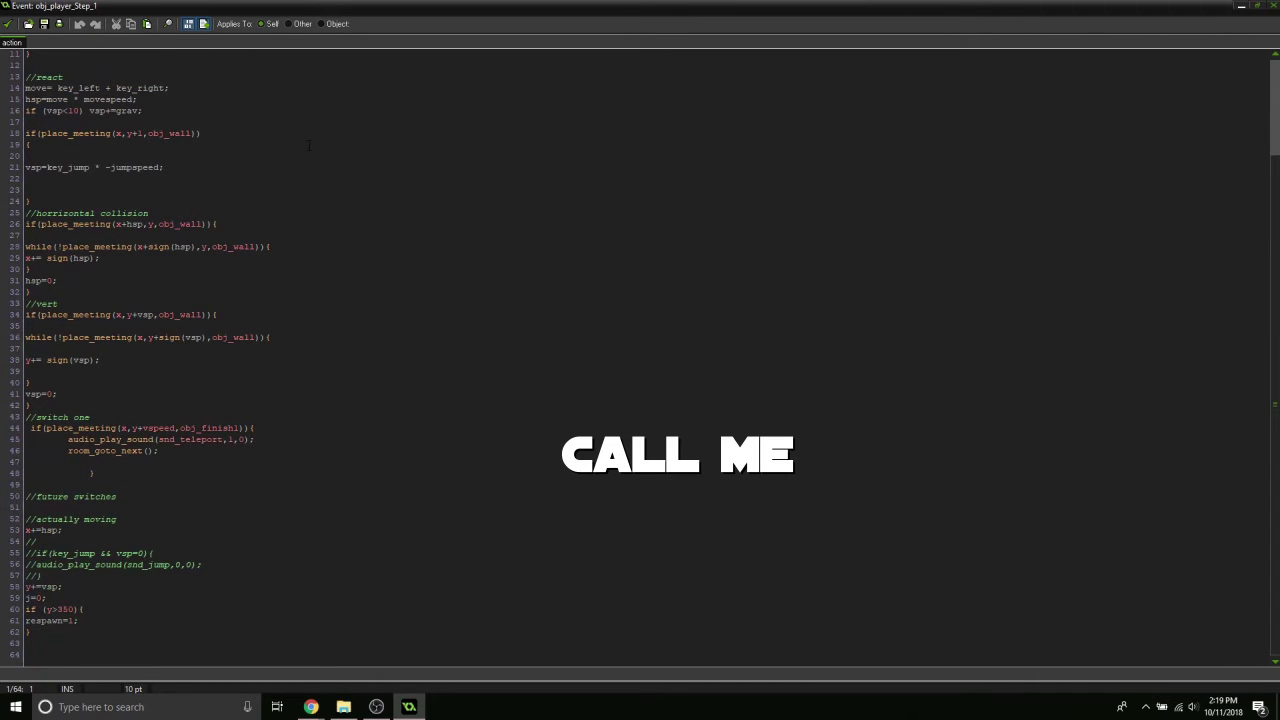
pyautogui.scroll(3, 281, 133)
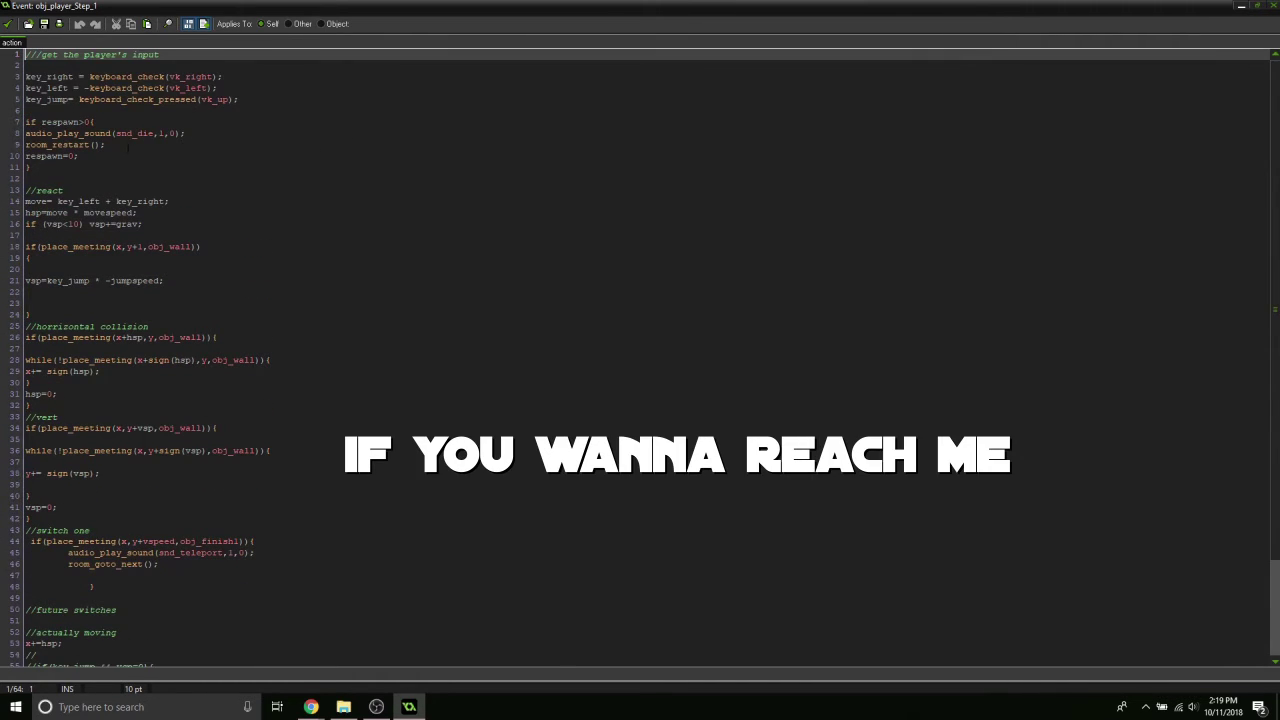
pyautogui.scroll(-3, 200, 300)
pyautogui.scroll(3, 300, 440)
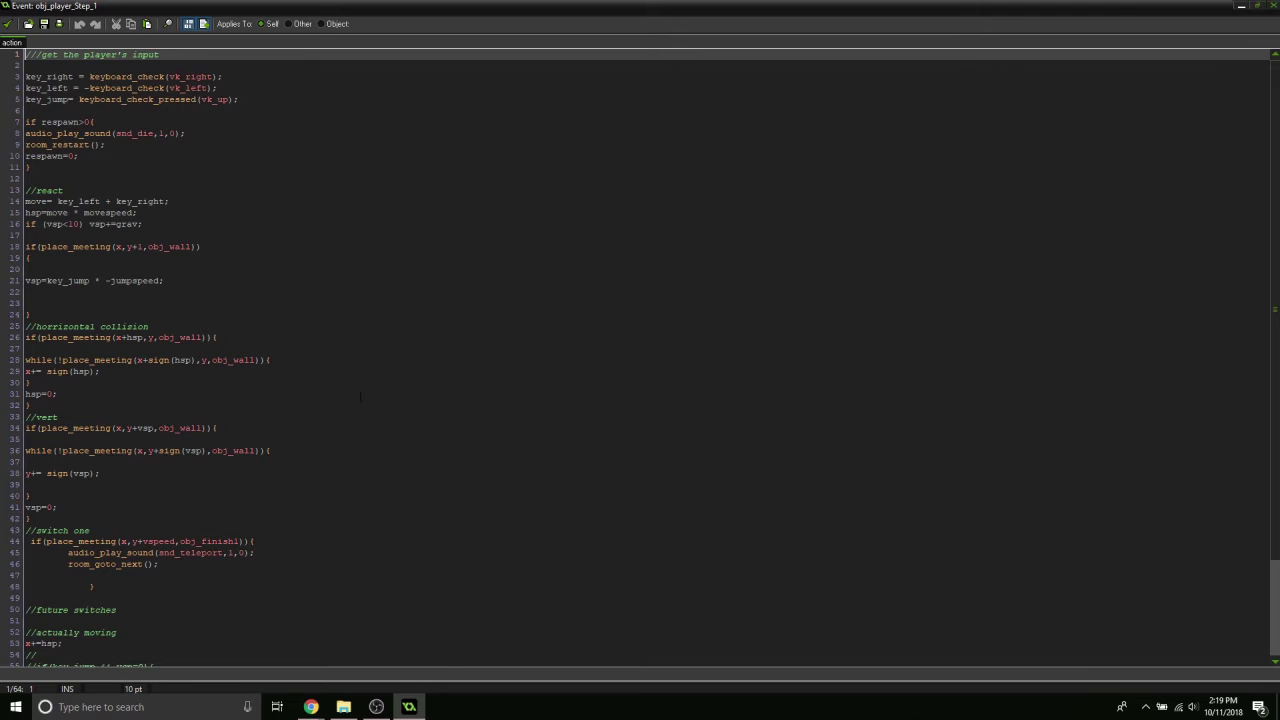
pyautogui.click(1270, 5)
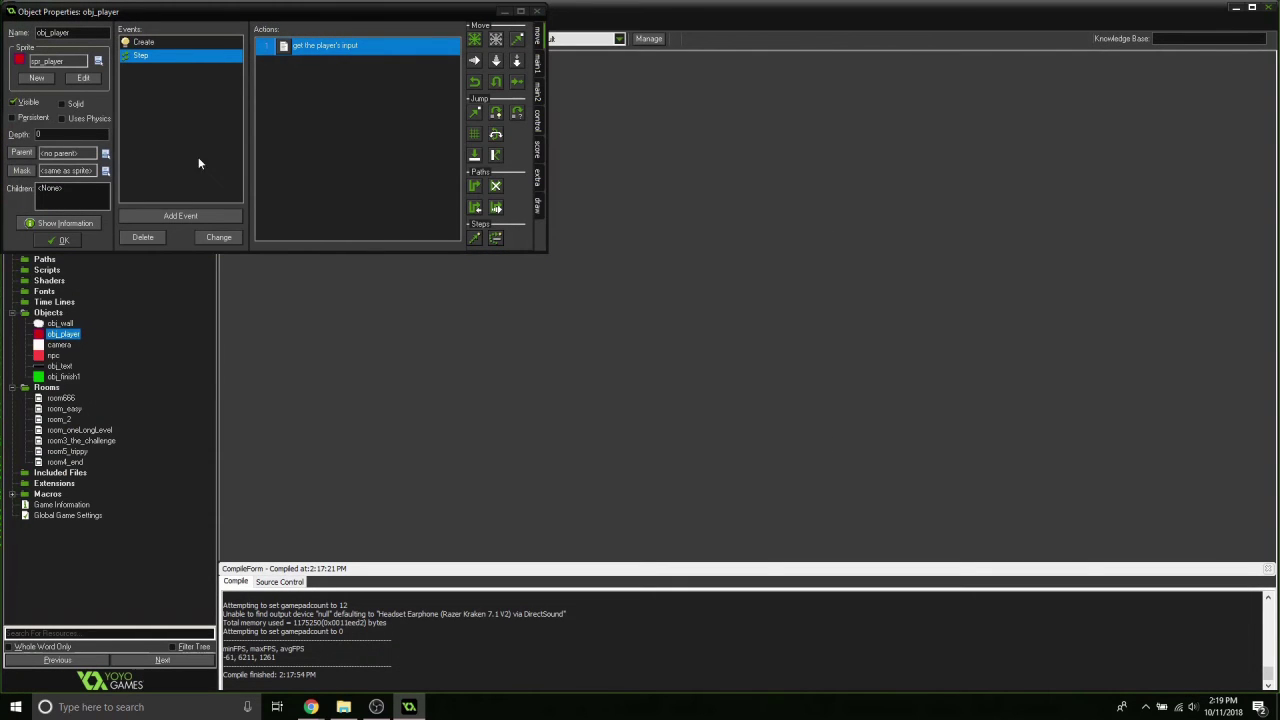
pyautogui.click(538, 14)
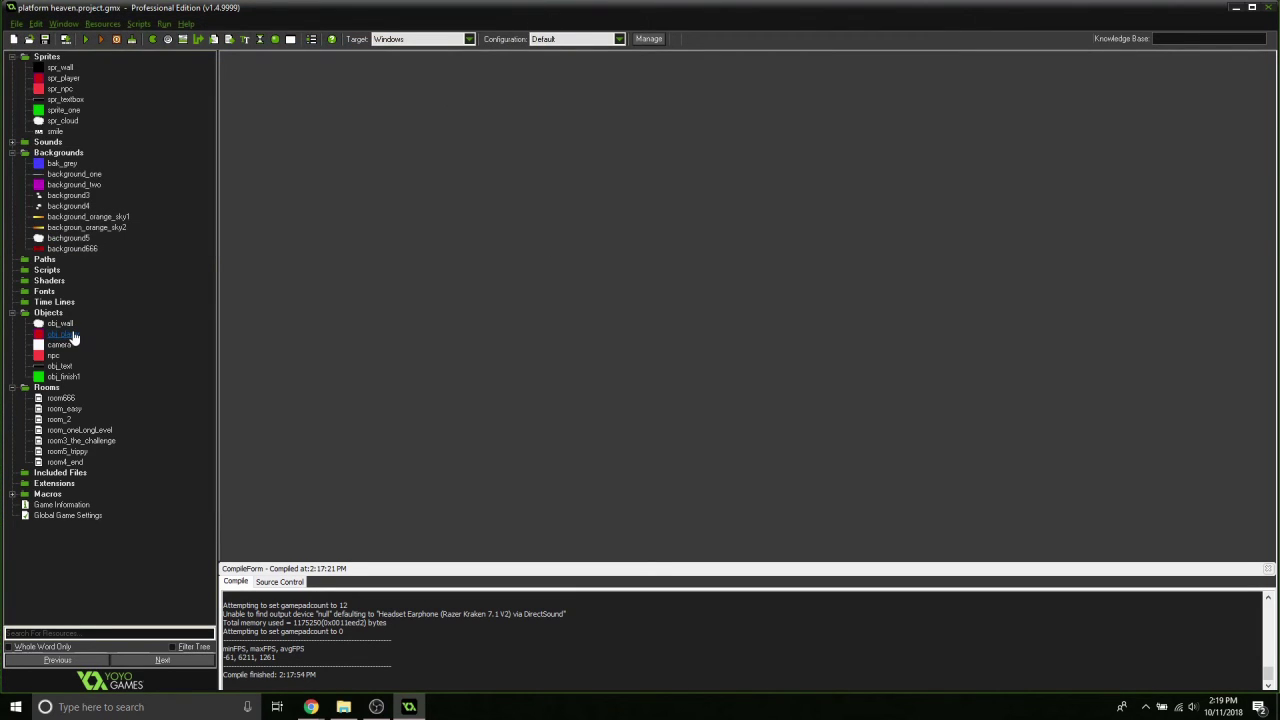